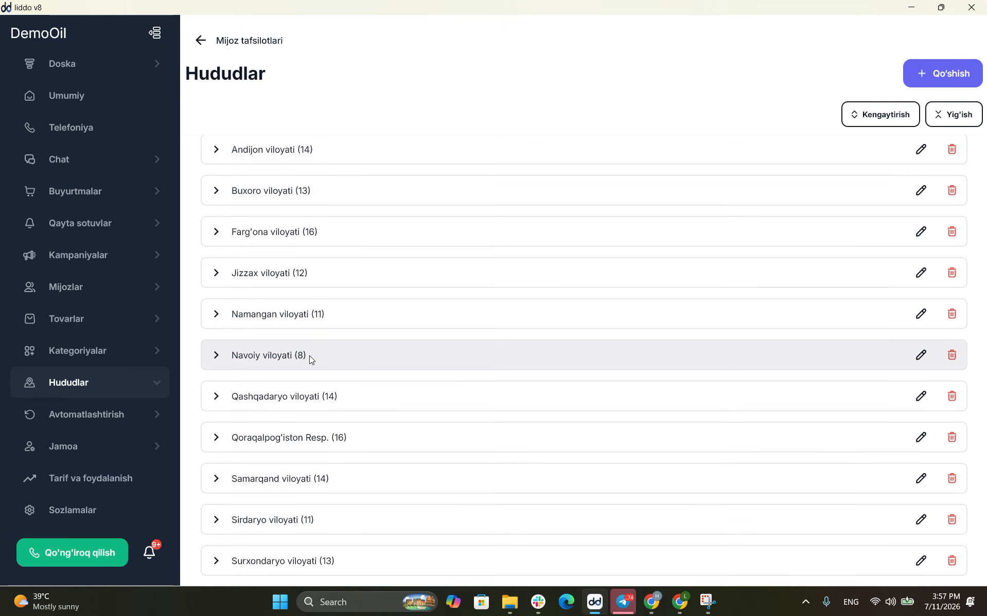
Open the AI Copilot settings of the Avtomatlashtirish section
scroll(311, 359, "up", 3)
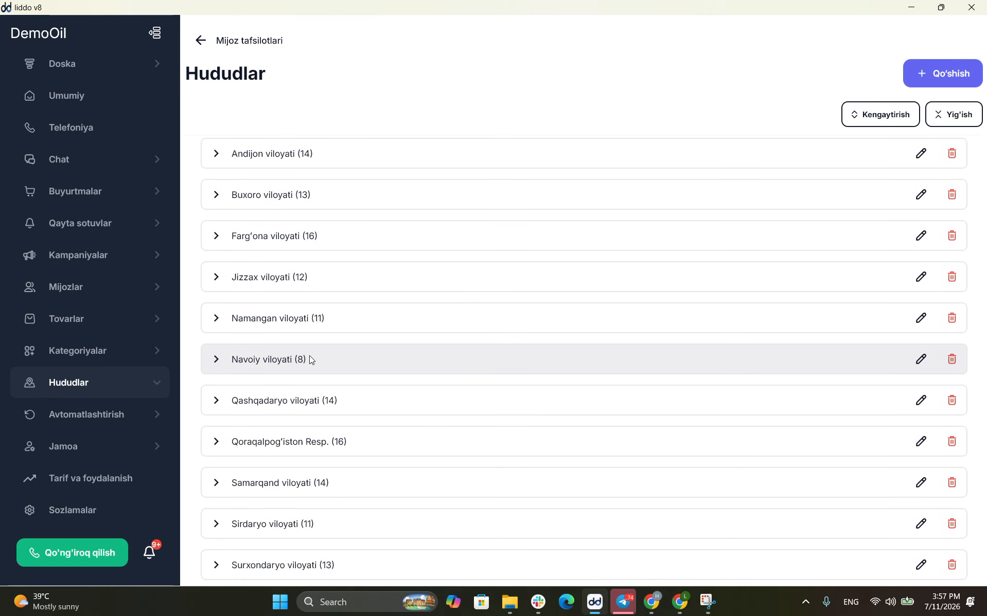
scroll(310, 359, "down", 3)
left_click(114, 420)
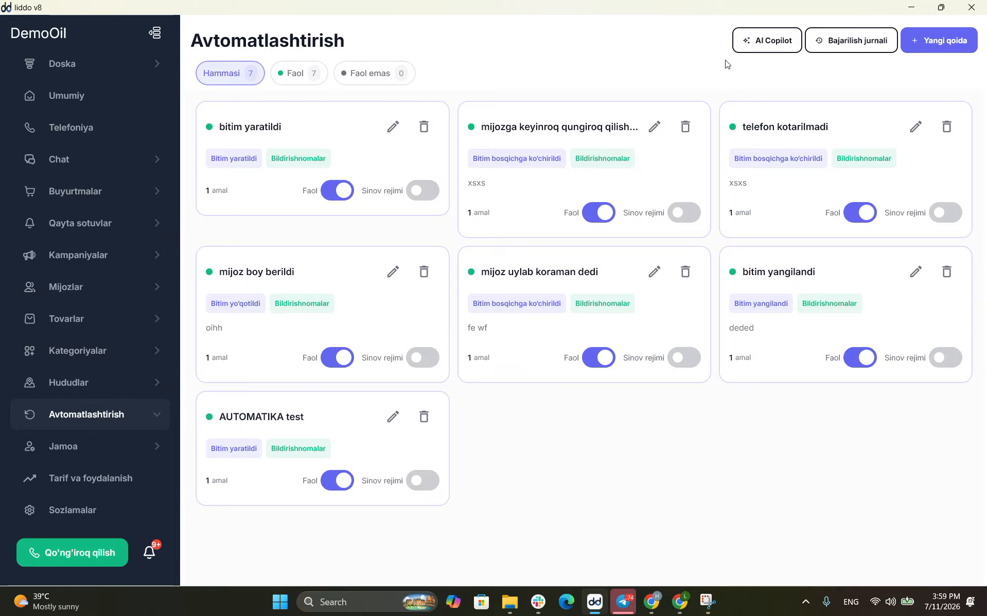
left_click(756, 45)
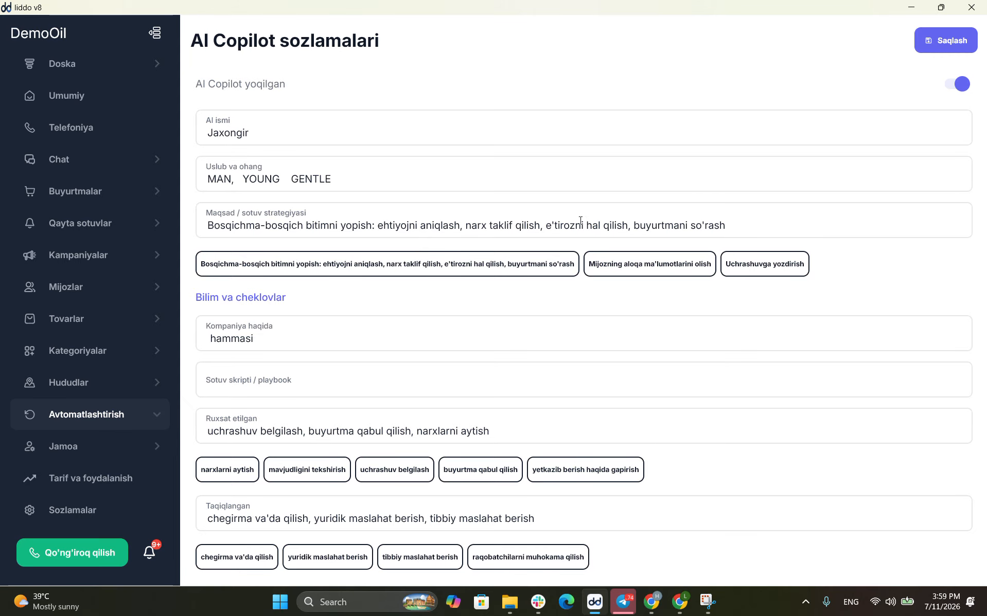
Replace the Kompaniya haqida text under Bilim va cheklovlar with "LIddogroups"
scroll(355, 262, "down", 4)
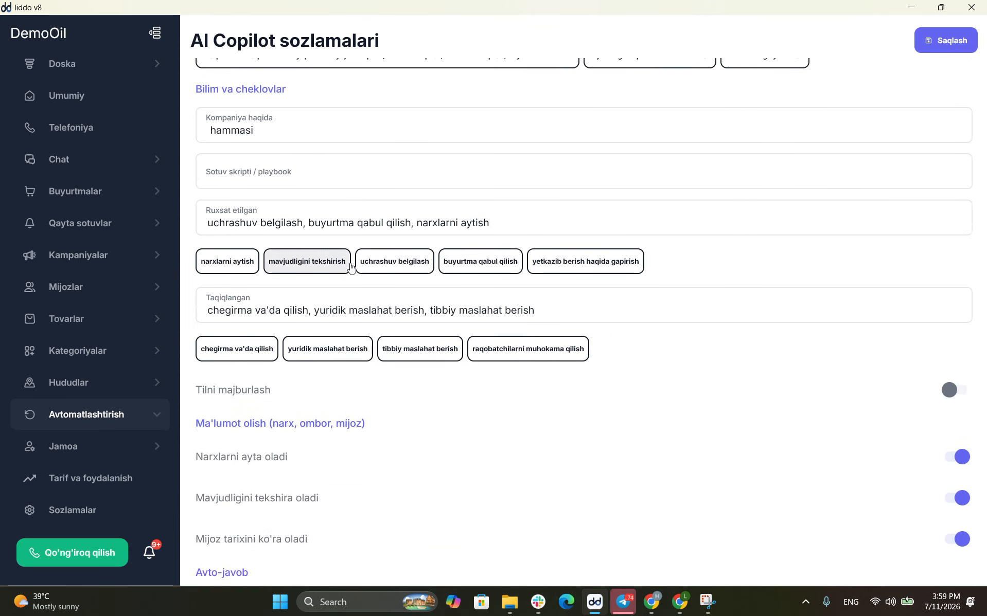
scroll(351, 267, "up", 1)
scroll(347, 267, "down", 2)
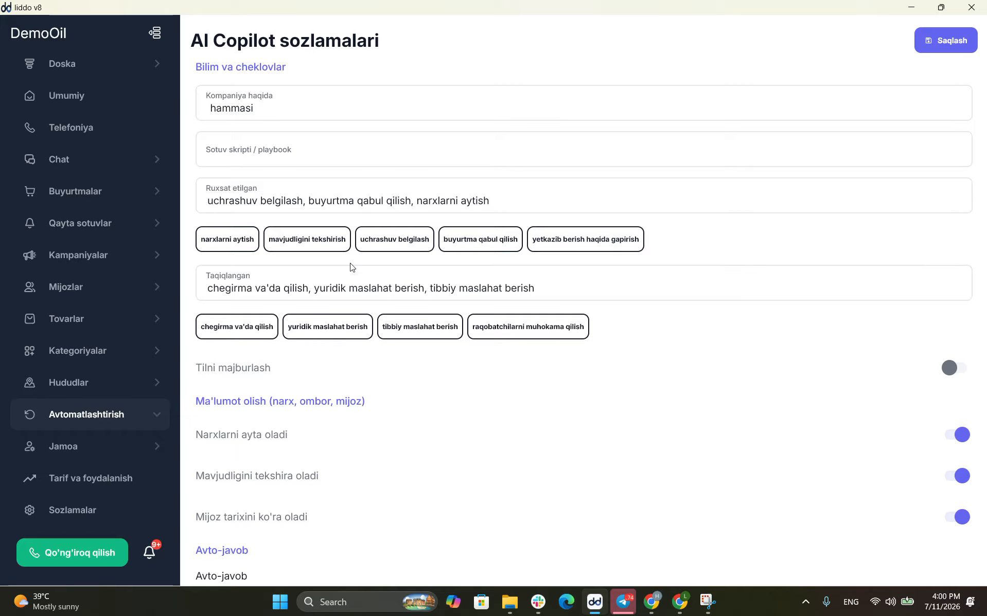
scroll(350, 267, "down", 7)
scroll(351, 264, "up", 7)
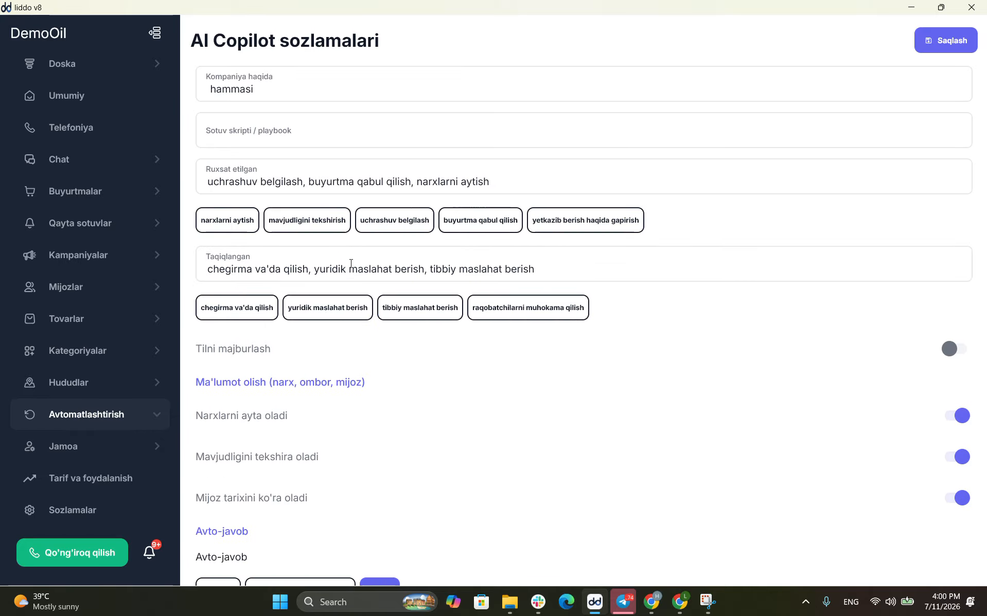
scroll(345, 260, "up", 2)
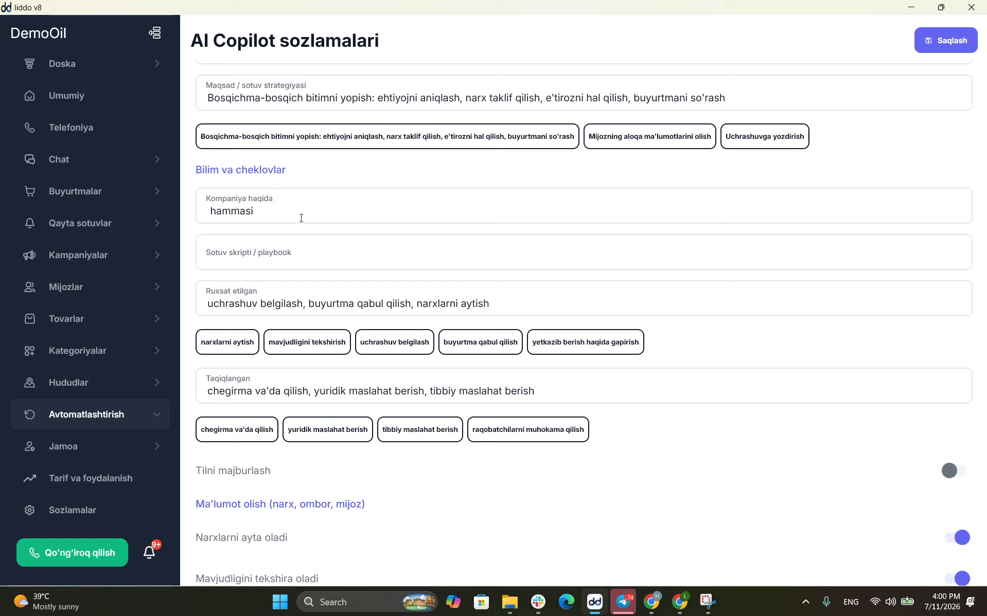
left_click(262, 208)
key("BackSpace")
key("BackSpace")
key("BackSpace")
key("BackSpace")
key("BackSpace")
key("BackSpace")
key("BackSpace")
type("LIddogroups")
Enter "est.2026.... e.t.c." as the Sotuv skripti / playbook text
left_click(268, 253)
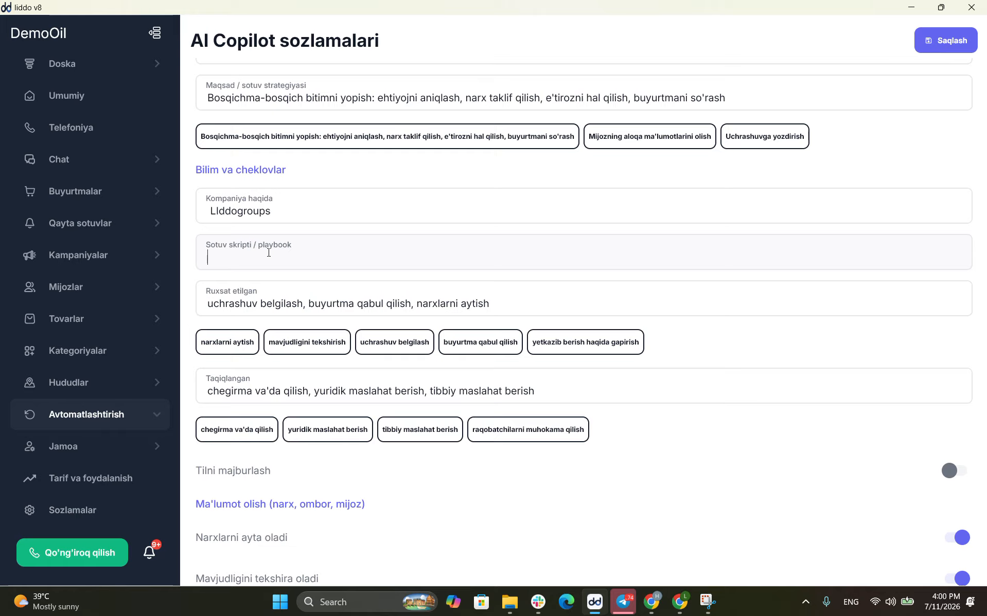
type("est.2026.... e.t.c.")
left_click(279, 212)
Review the permitted and prohibited topics, the Ma'lumot olish data permissions and the Avto-javob settings
scroll(309, 263, "down", 3)
scroll(313, 279, "up", 1)
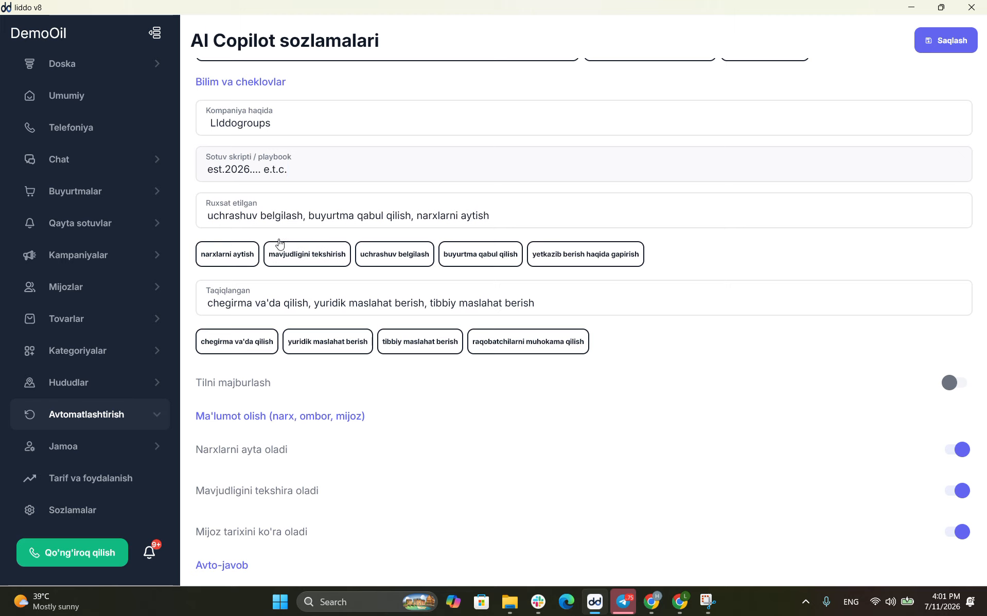
scroll(281, 246, "up", 1)
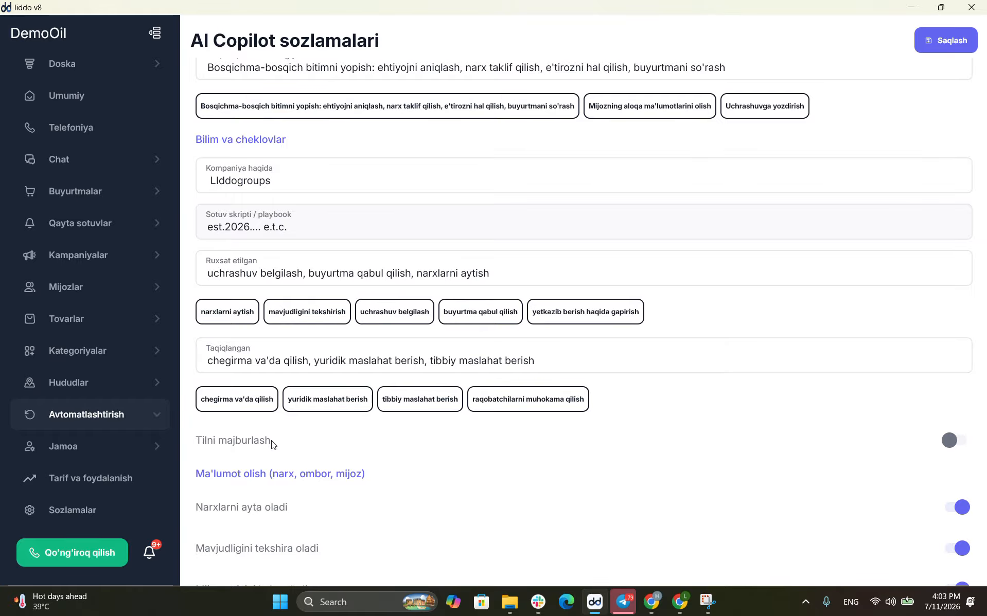
scroll(273, 443, "down", 4)
scroll(275, 432, "up", 1)
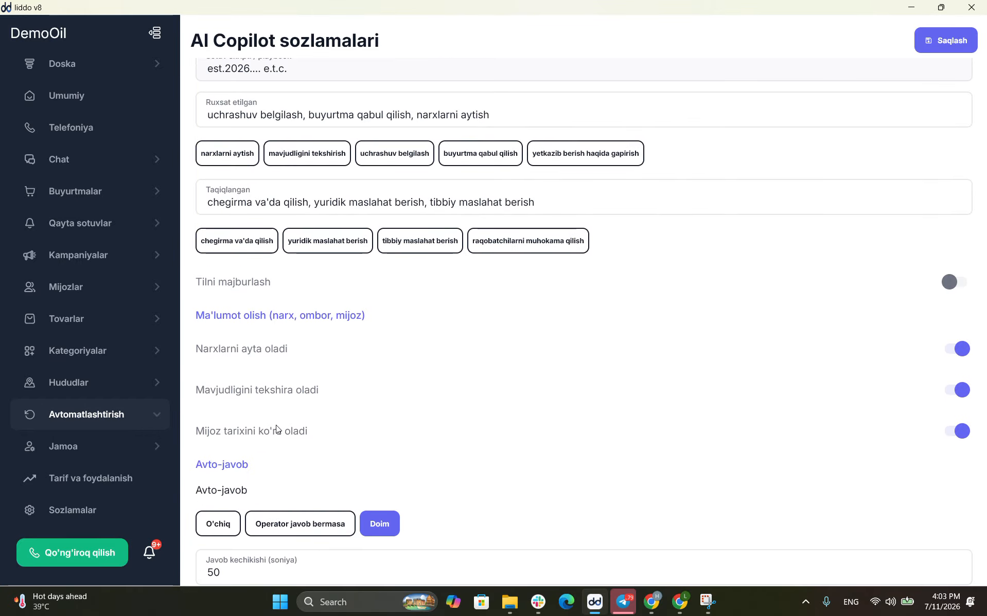
scroll(286, 377, "down", 1)
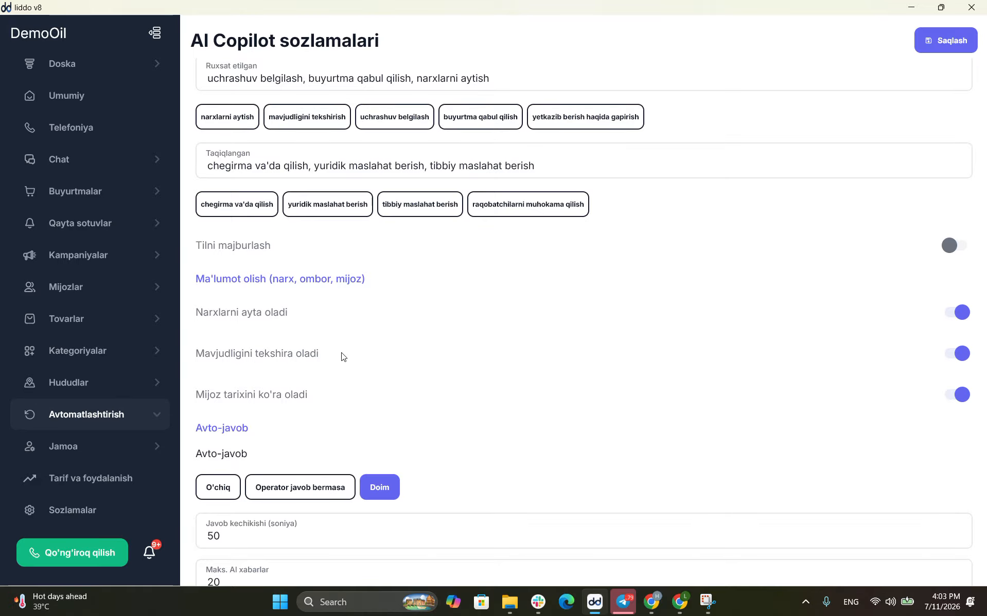
scroll(231, 266, "down", 1)
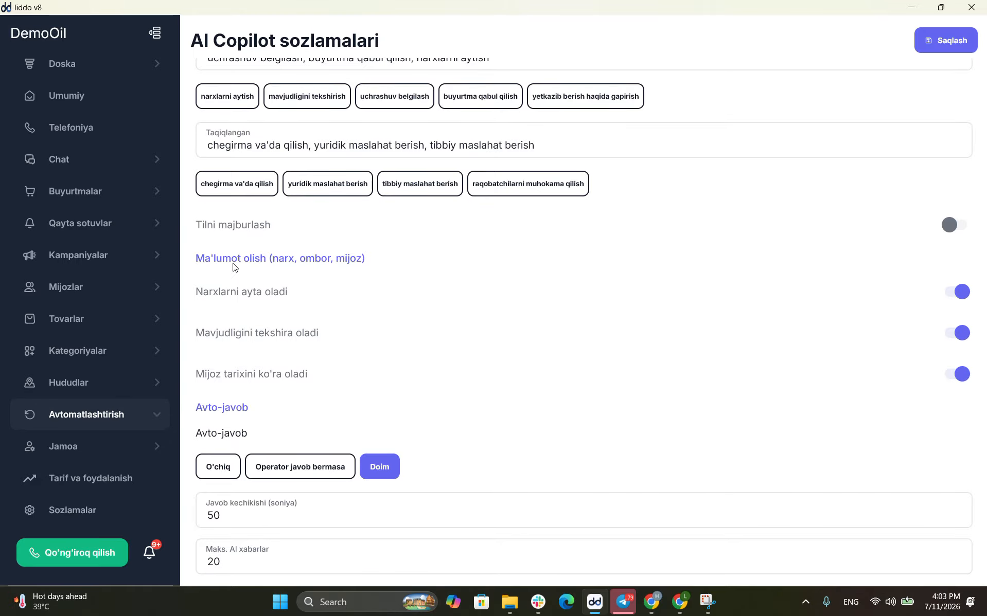
scroll(258, 273, "down", 1)
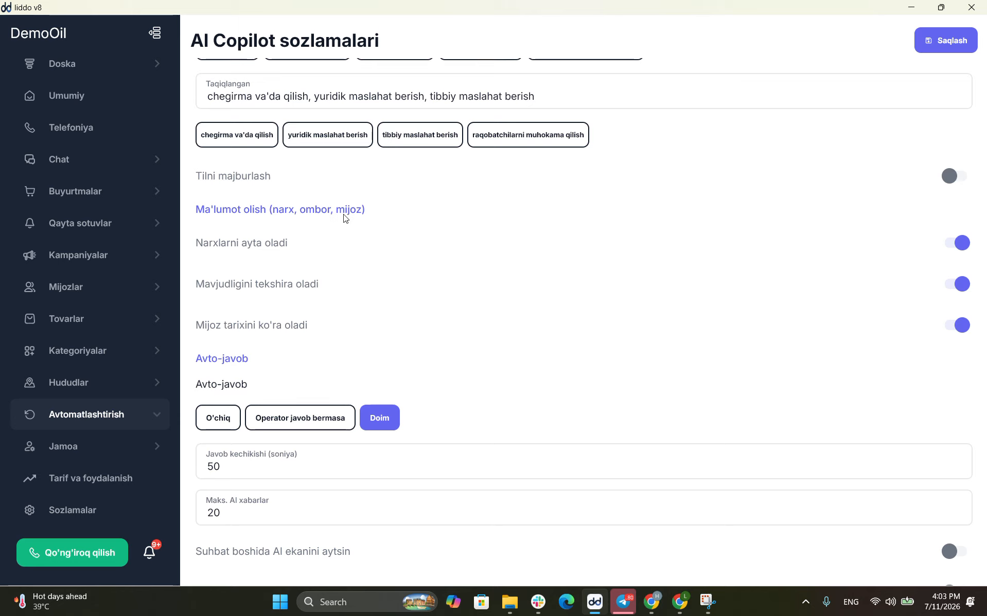
scroll(226, 250, "down", 2)
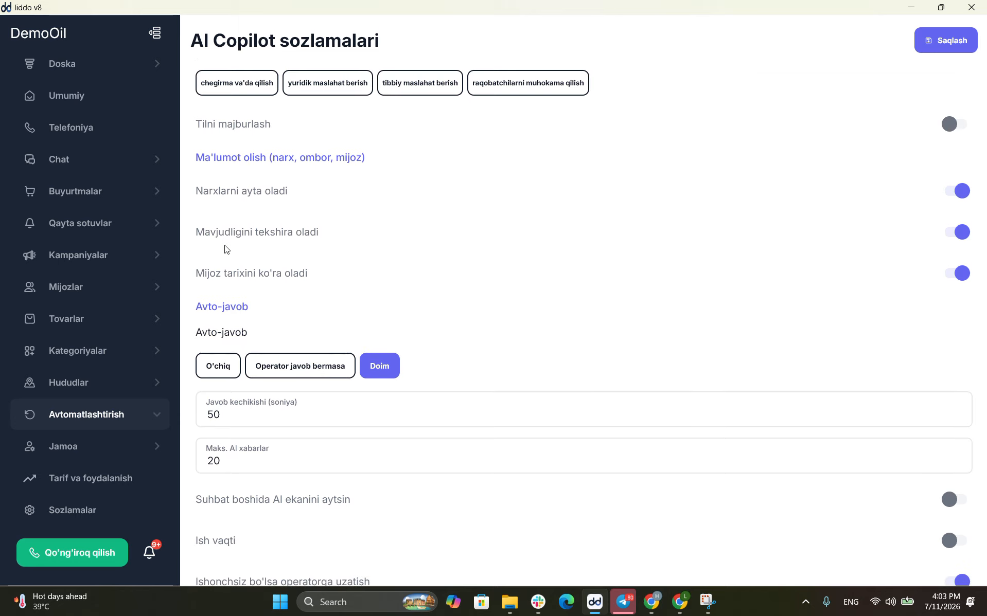
scroll(225, 249, "down", 3)
scroll(226, 249, "up", 6)
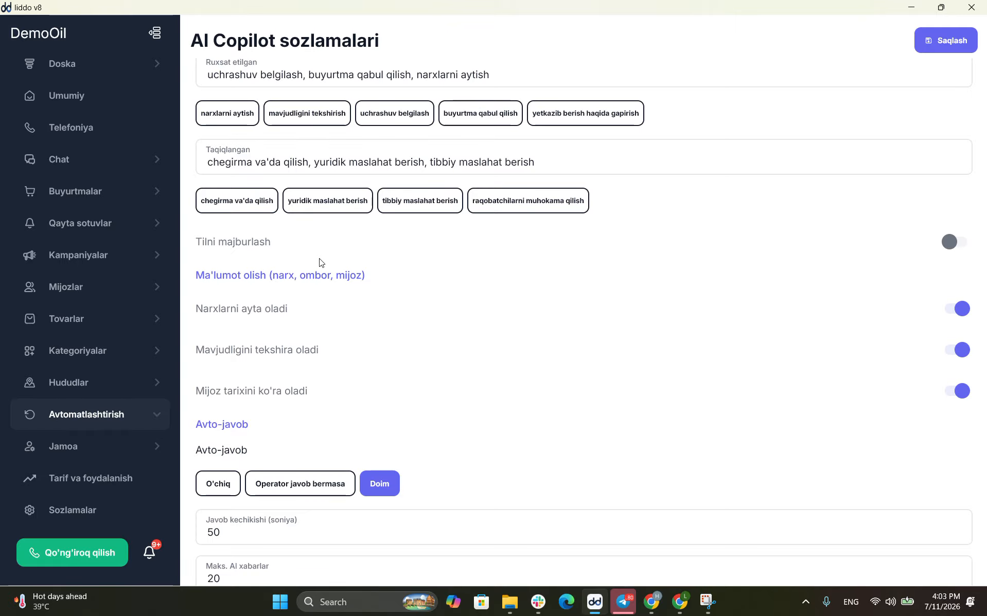
Set the Avto-javob reply delay, Javob kechikishi (soniya), to 10 seconds
scroll(334, 265, "down", 3)
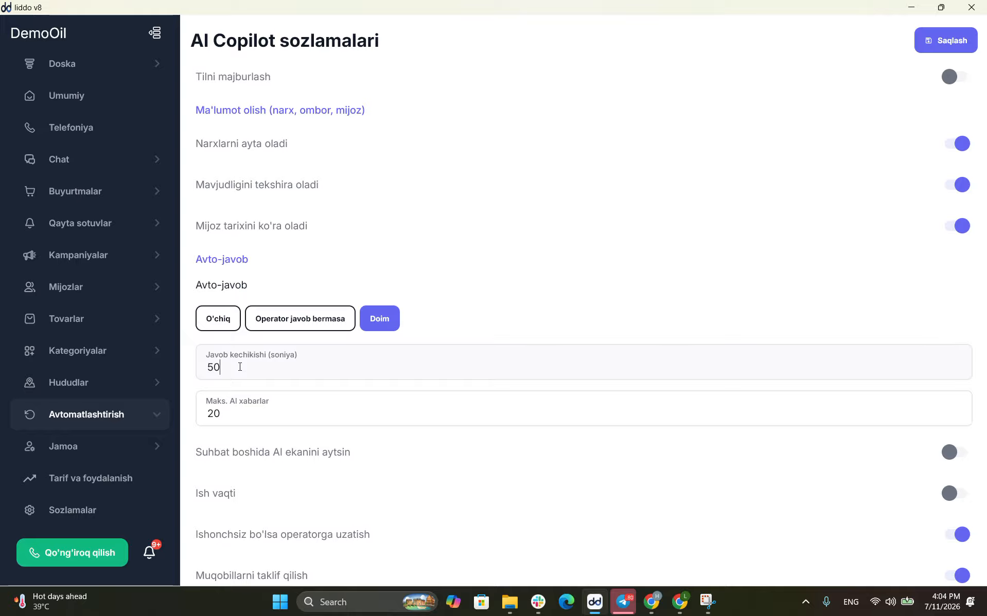
key("BackSpace")
key("BackSpace")
type("10")
key("BackSpace")
Set the maximum number of AI messages, Maks. AI xabarlar, to 300
left_click(235, 411)
key("Left")
key("BackSpace")
type("30")
key("Right")
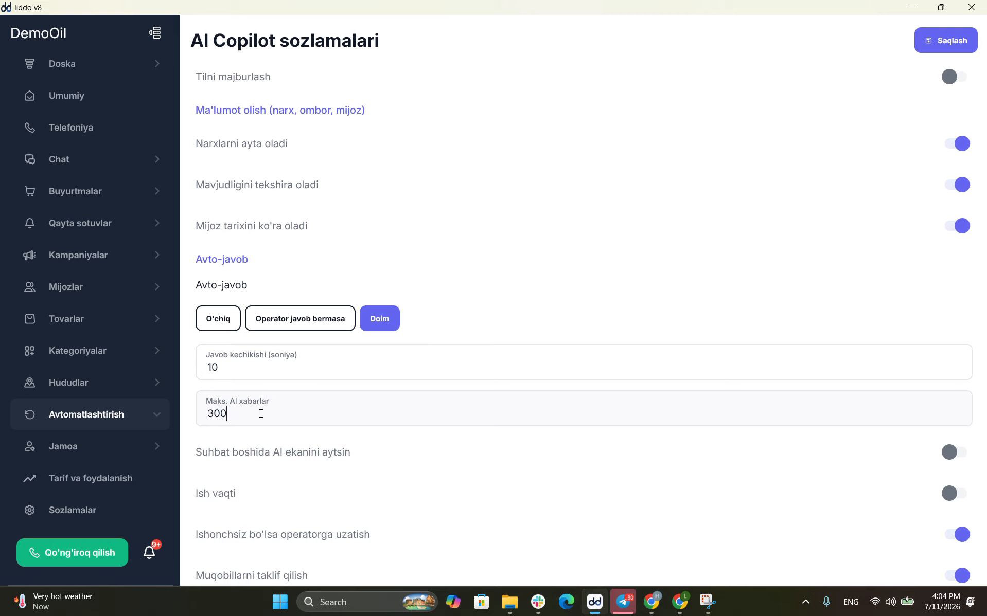
Review the whole AI Copilot configuration, from the auto-reply rules and Amallar modes to the channel and Bilimlar bazasi (FAQ) sections
scroll(262, 406, "down", 5)
scroll(262, 416, "up", 3)
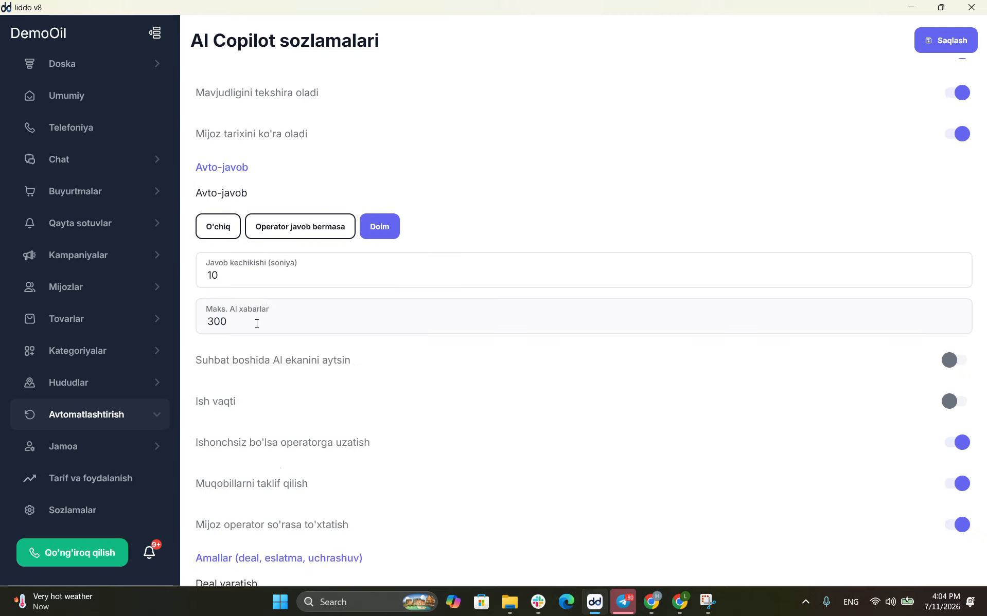
scroll(257, 319, "down", 1)
scroll(260, 322, "down", 1)
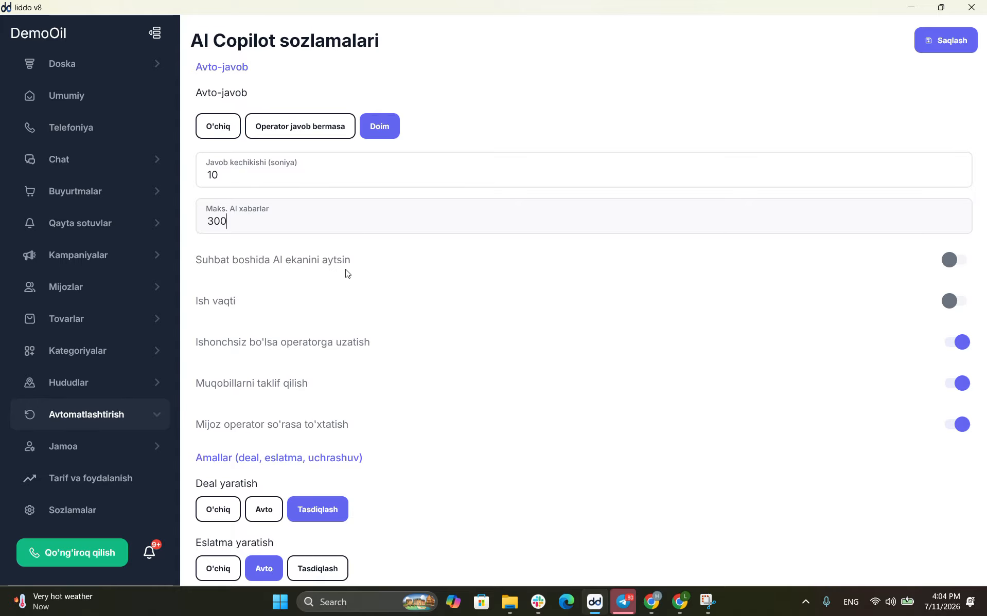
scroll(345, 274, "up", 1)
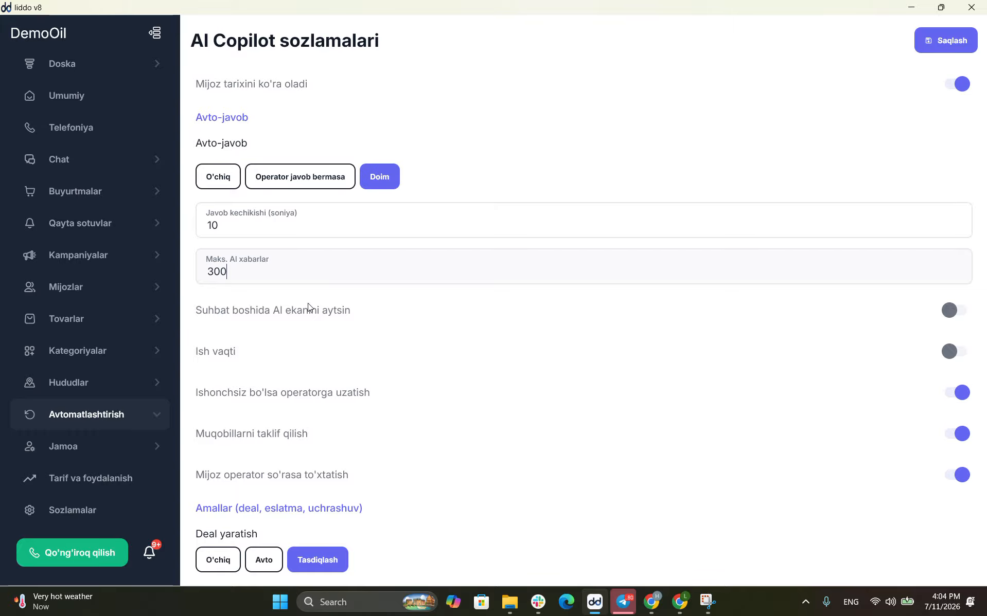
scroll(309, 307, "up", 1)
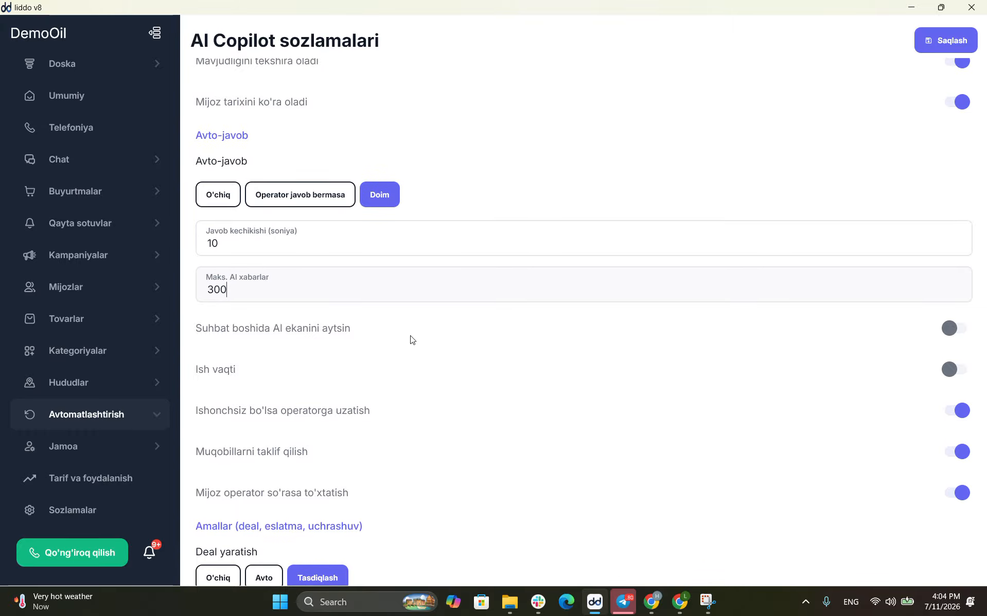
scroll(465, 328, "up", 12)
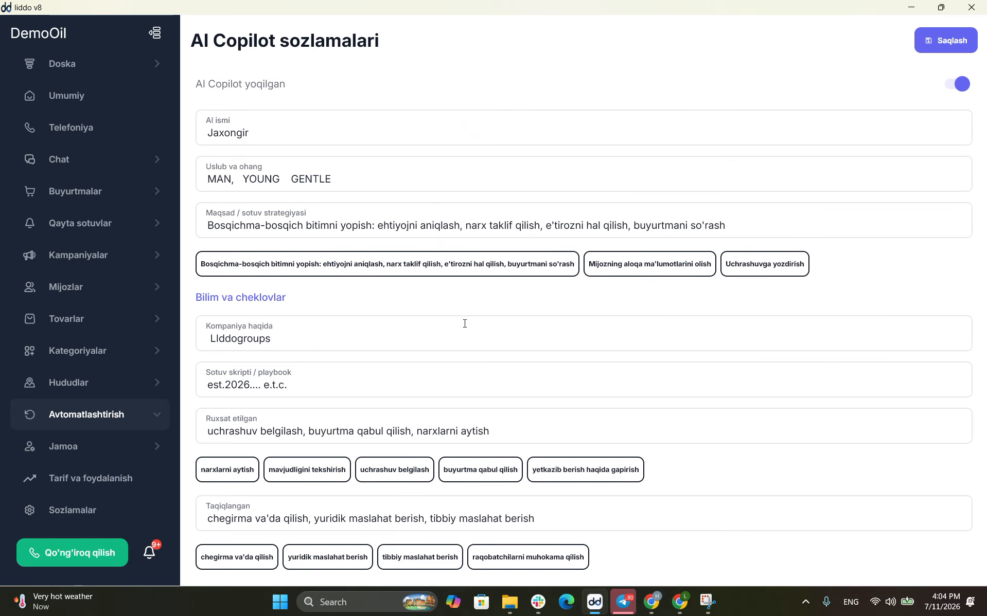
scroll(406, 493, "down", 20)
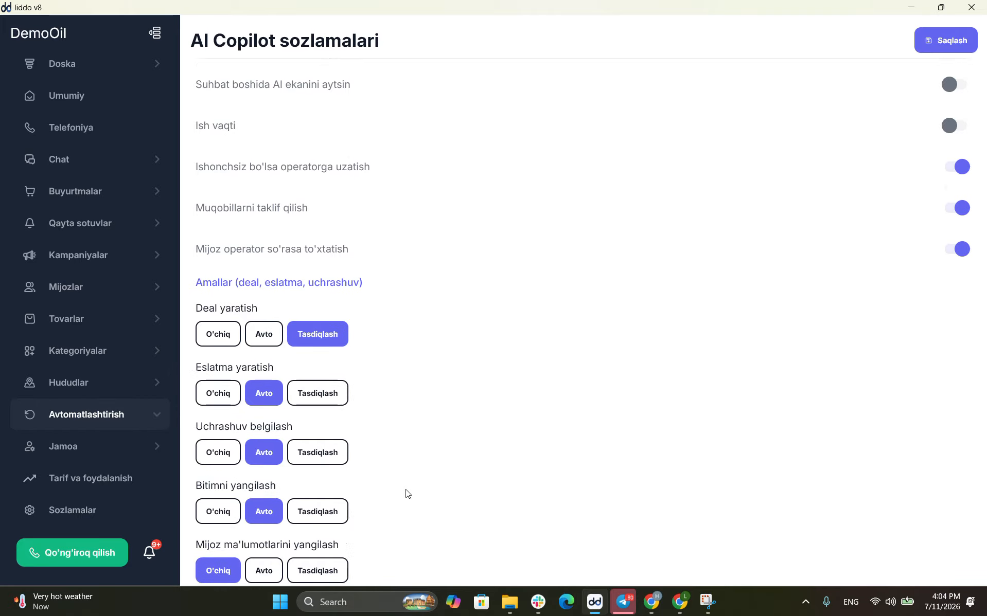
scroll(406, 493, "up", 5)
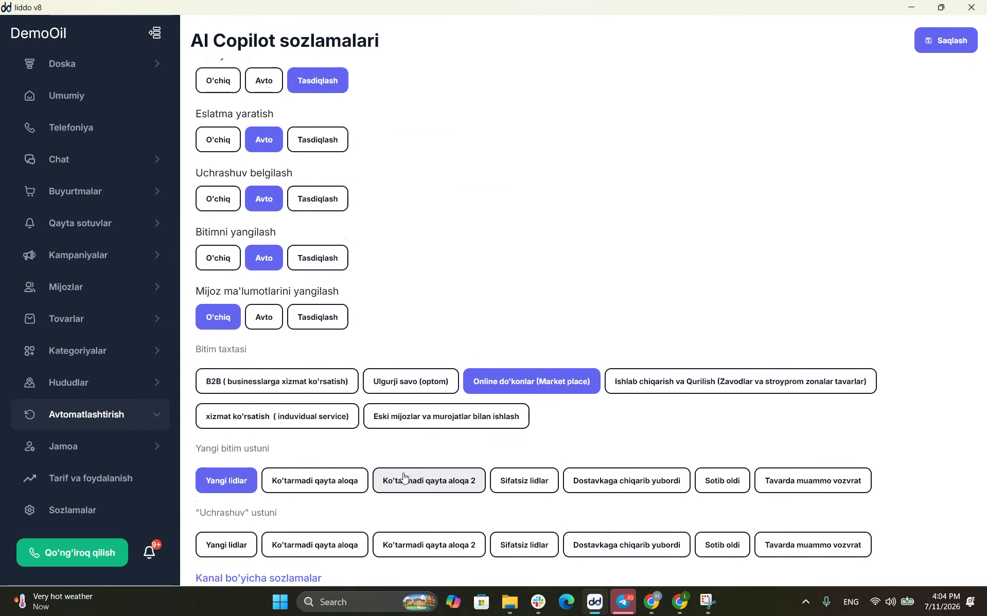
scroll(447, 337, "down", 6)
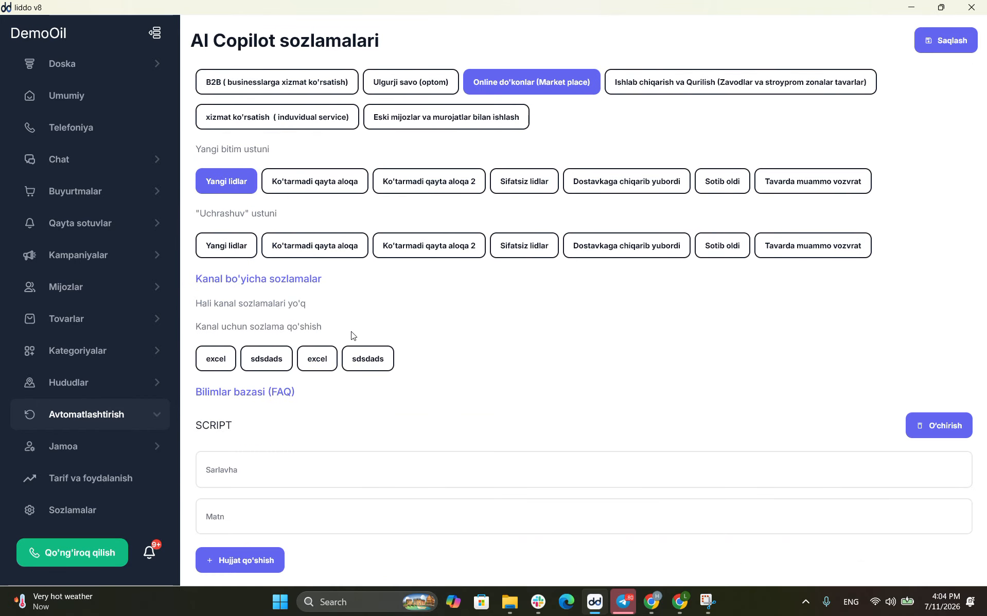
Turn on the Suhbat boshida AI ekanini aytsin option in the Avto-javob section
scroll(352, 334, "up", 10)
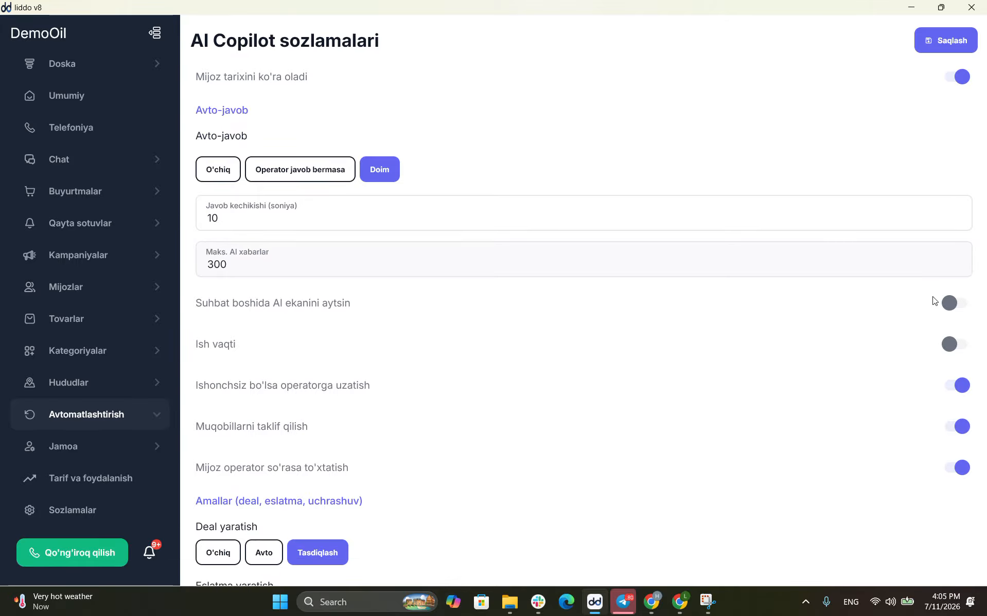
left_click(951, 303)
scroll(497, 160, "up", 10)
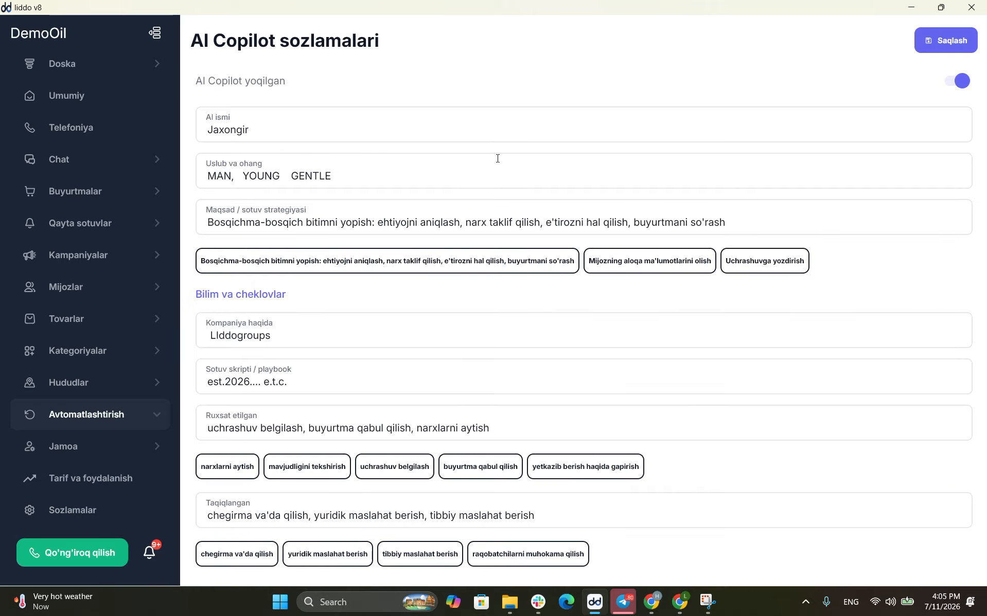
Switch on Ish vaqti to view its working-hours options and switch it back off
scroll(497, 158, "down", 13)
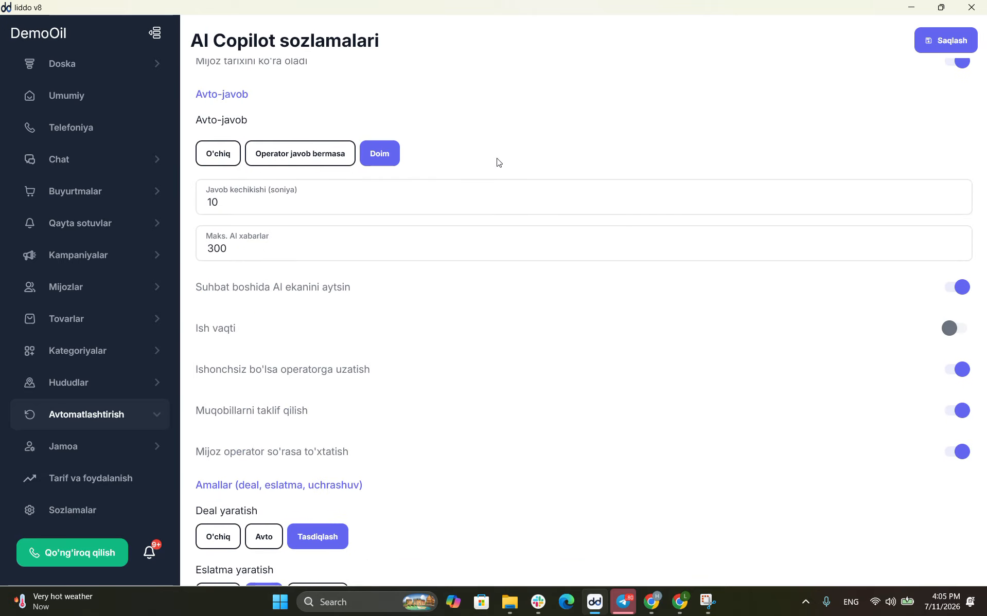
scroll(498, 159, "down", 13)
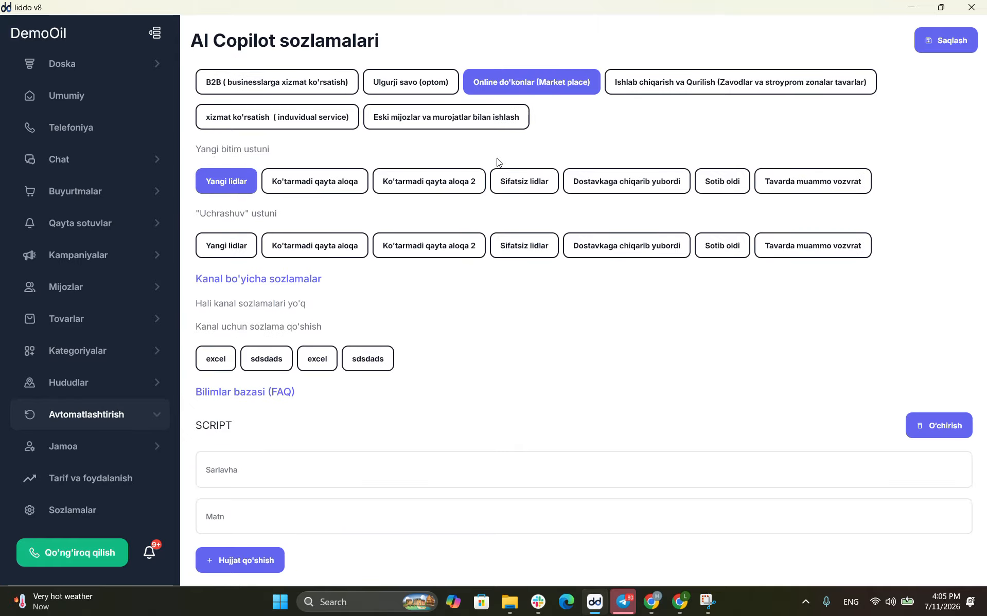
scroll(498, 161, "up", 10)
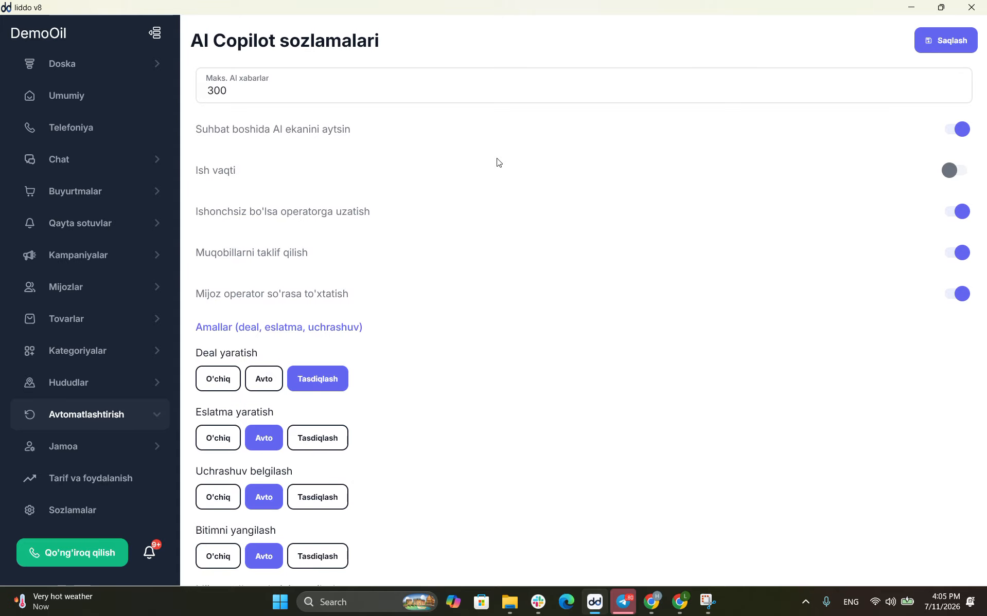
scroll(498, 162, "down", 2)
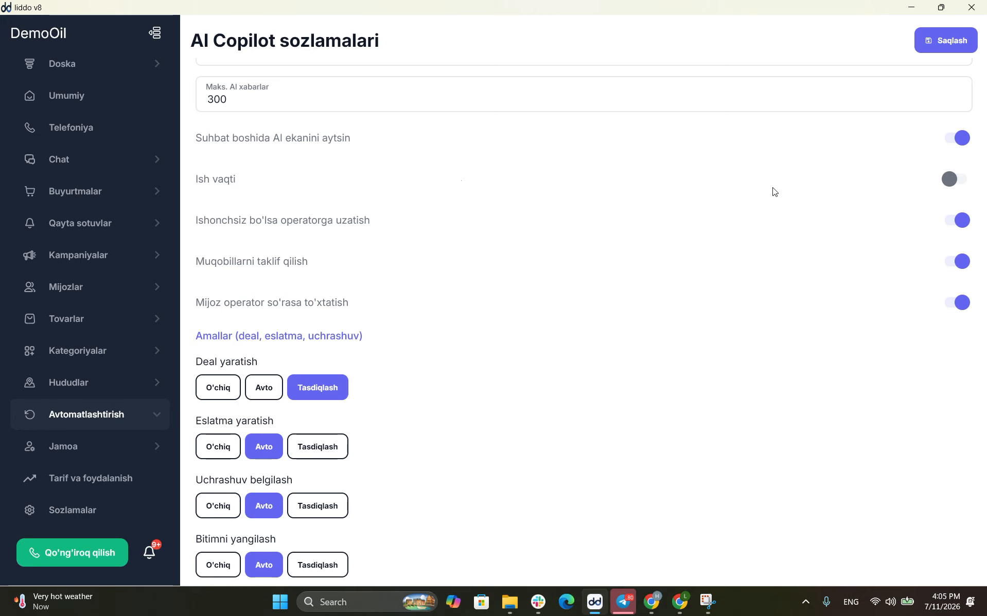
left_click(951, 179)
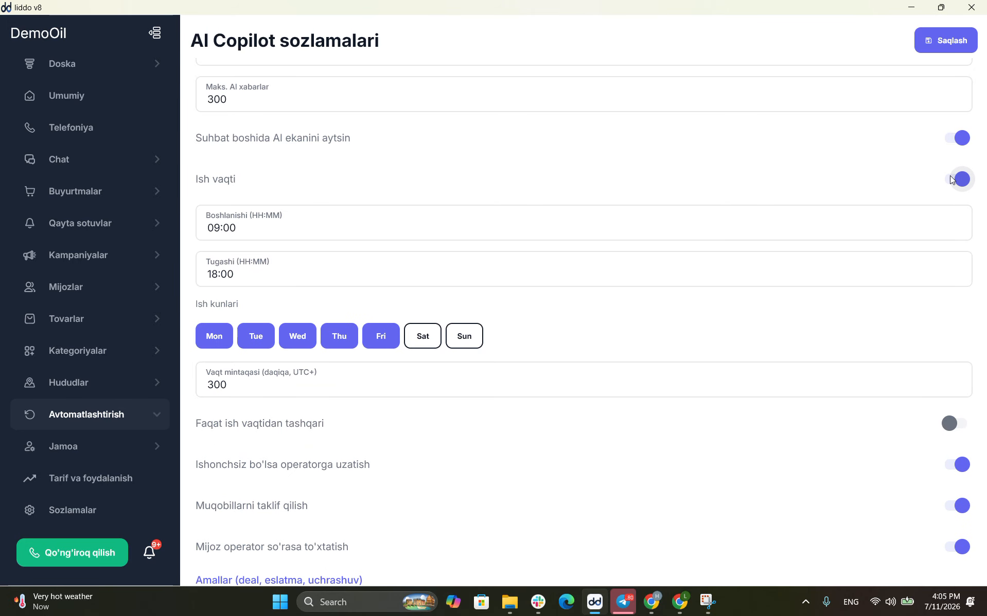
left_click(960, 180)
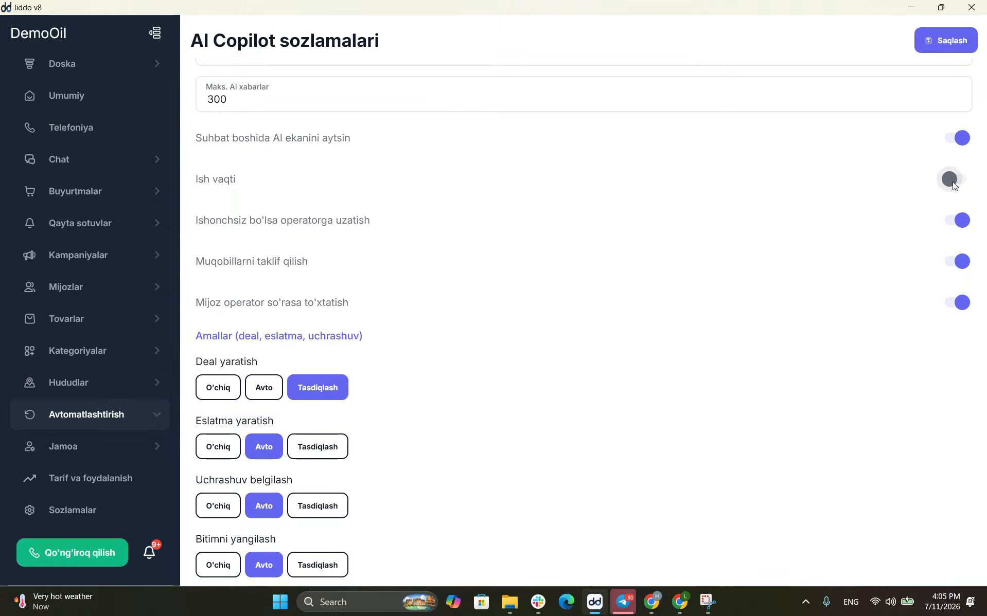
scroll(392, 254, "down", 3)
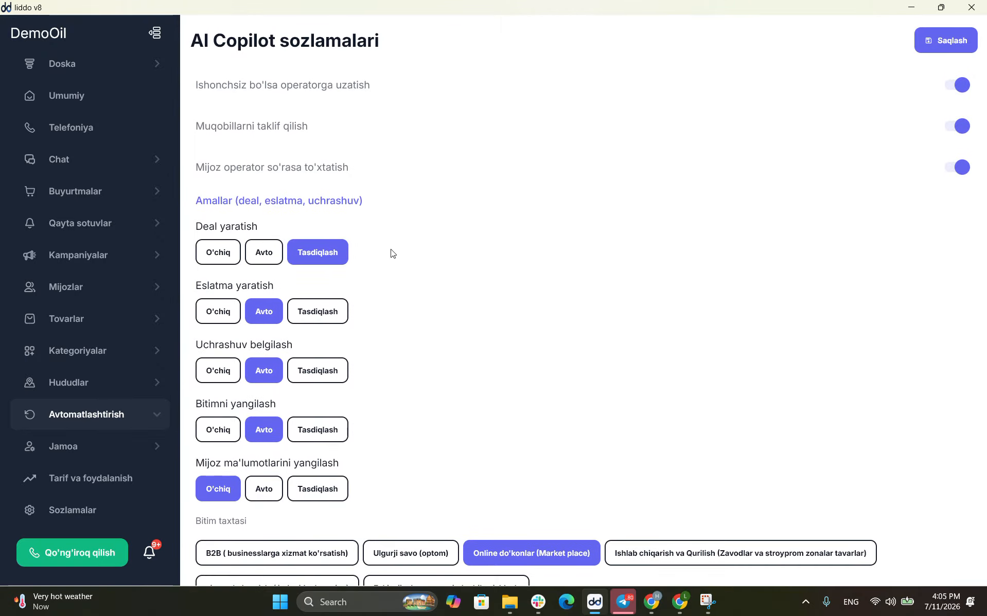
Switch off the Muqobillarni taklif qilish option in the AI Copilot's Avto-javob rules
scroll(393, 253, "up", 2)
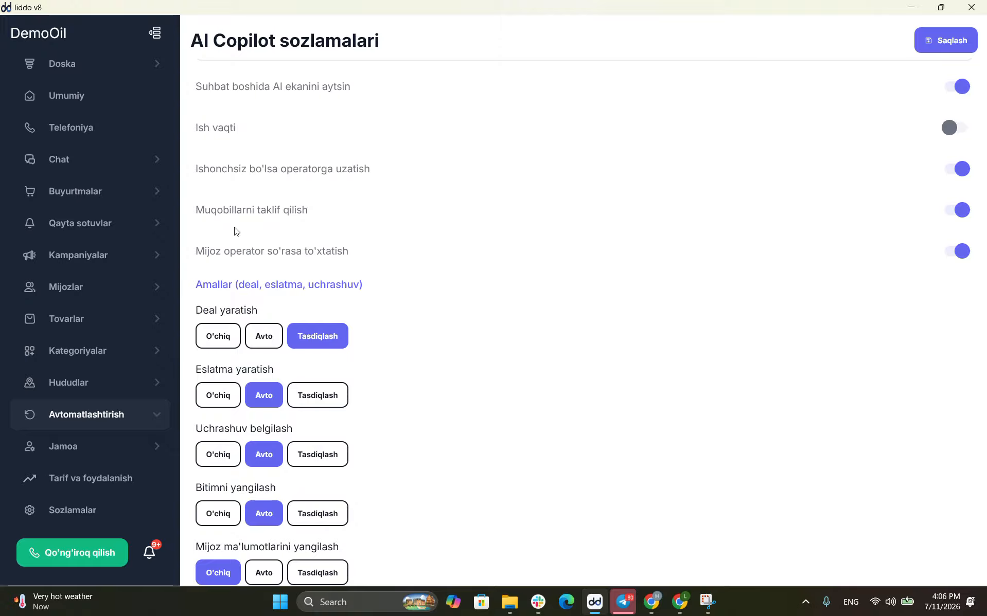
left_click(962, 213)
left_click(958, 207)
left_click(960, 208)
scroll(420, 39, "down", 2)
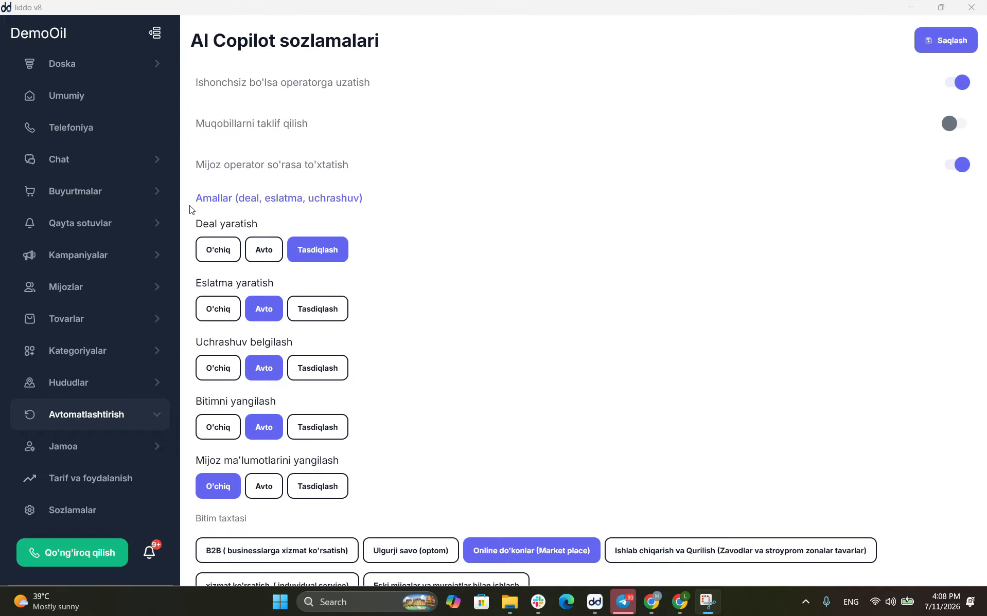
Open the Doska board and examine the customer, assignee and product details of the Registon LC o'quv markazi deal
left_click(109, 73)
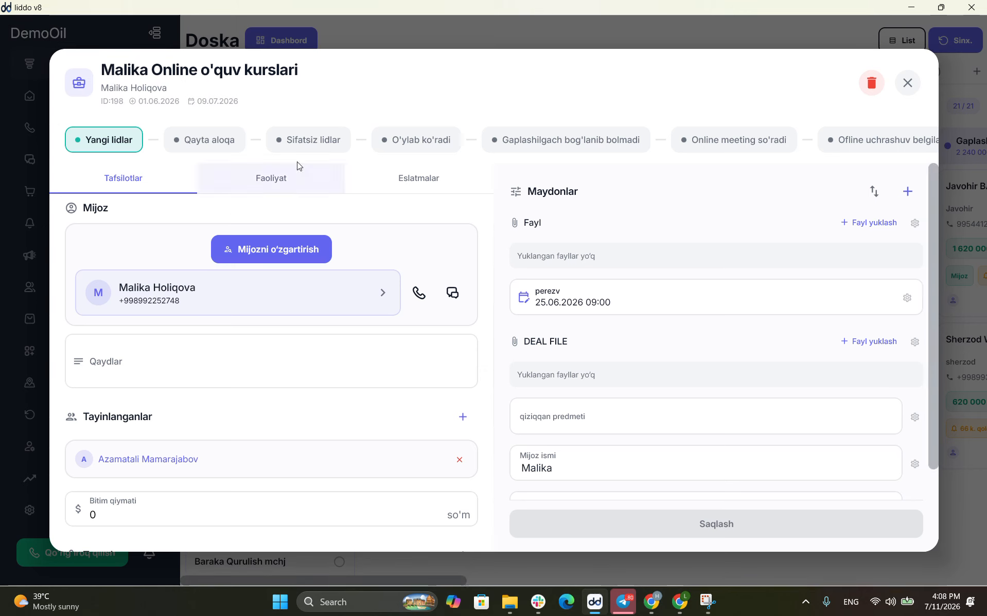
left_click(907, 81)
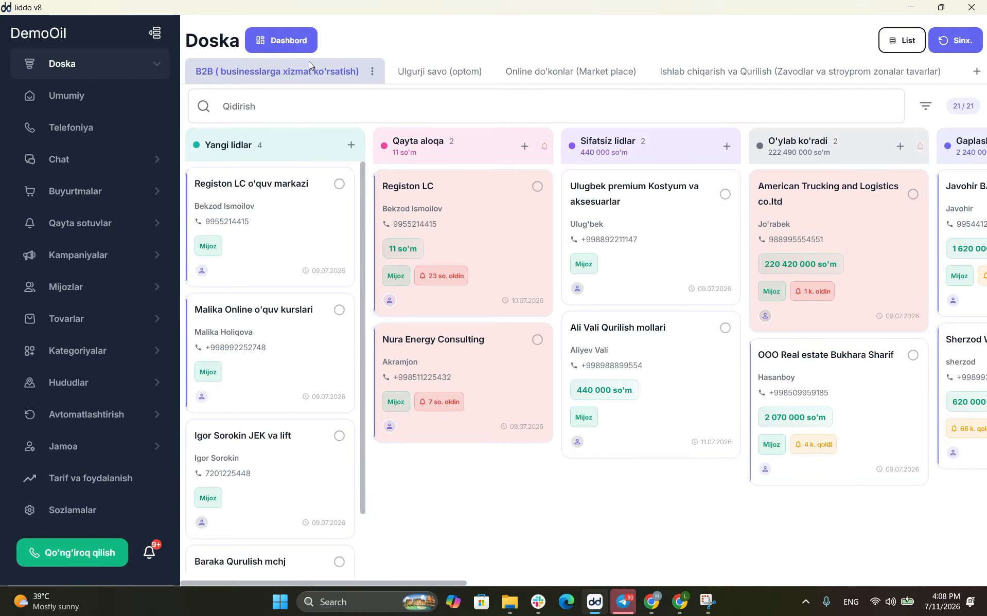
left_click(261, 209)
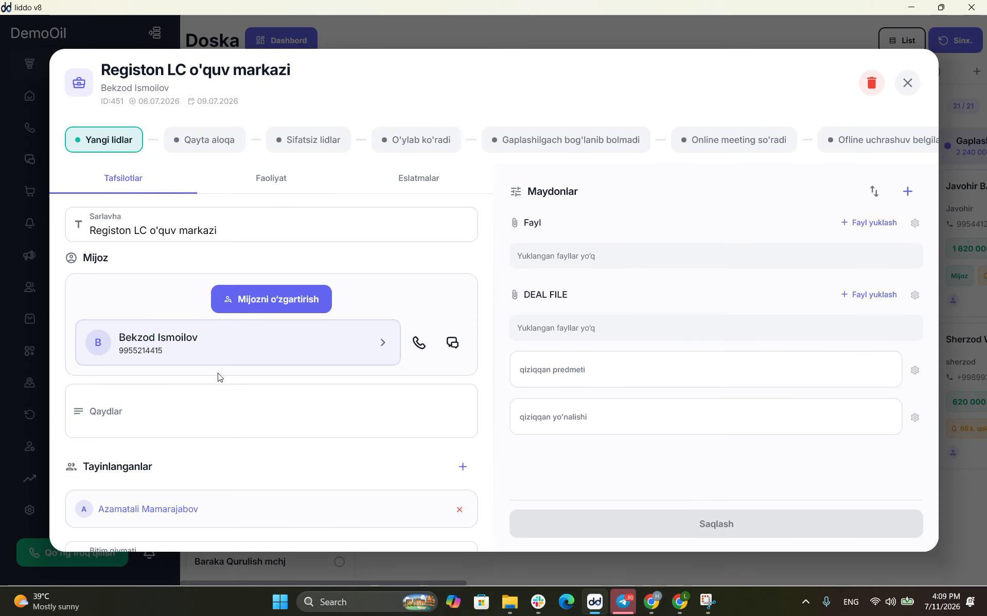
scroll(218, 377, "down", 5)
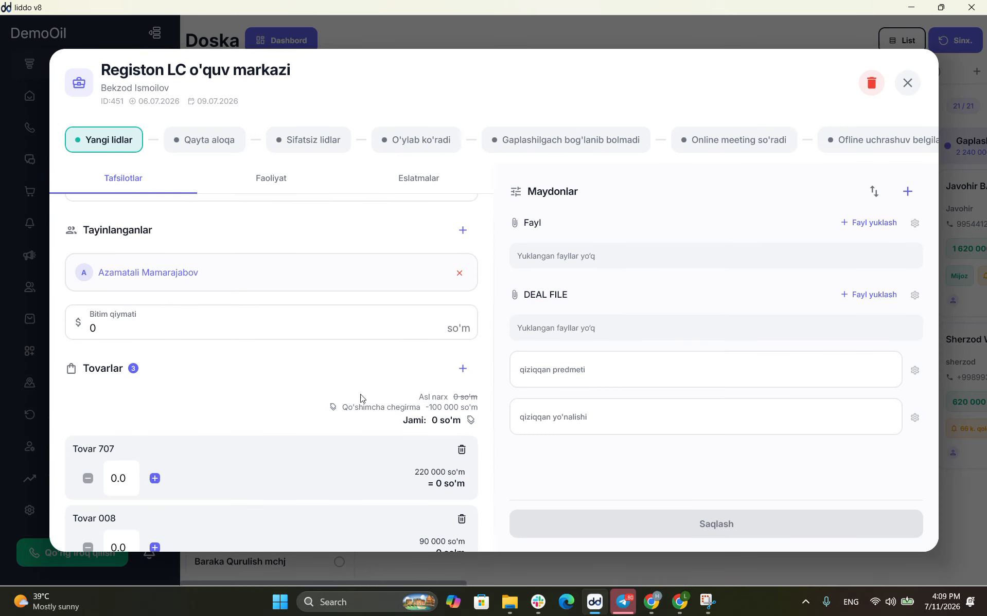
left_click(907, 84)
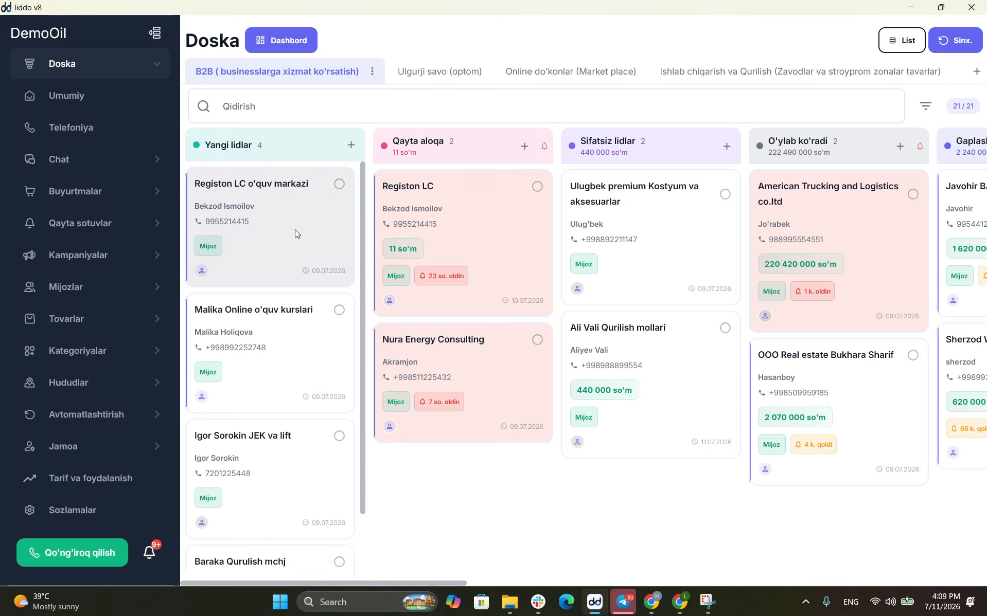
left_click_drag(296, 234, 317, 230)
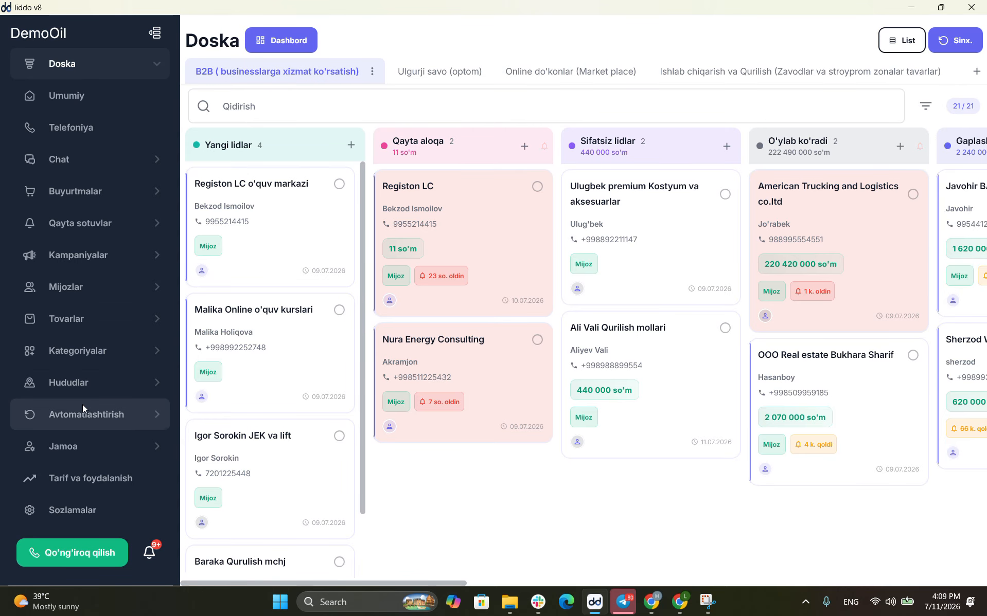
Reopen the AI Copilot settings from the automation section and set Deal yaratish to Avto under Amallar
left_click(102, 408)
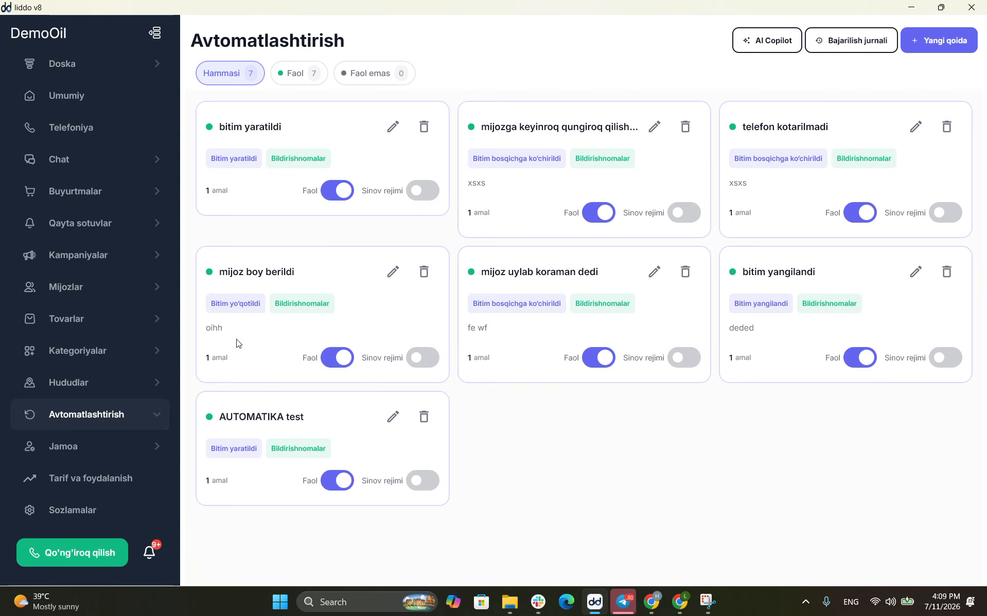
left_click(755, 49)
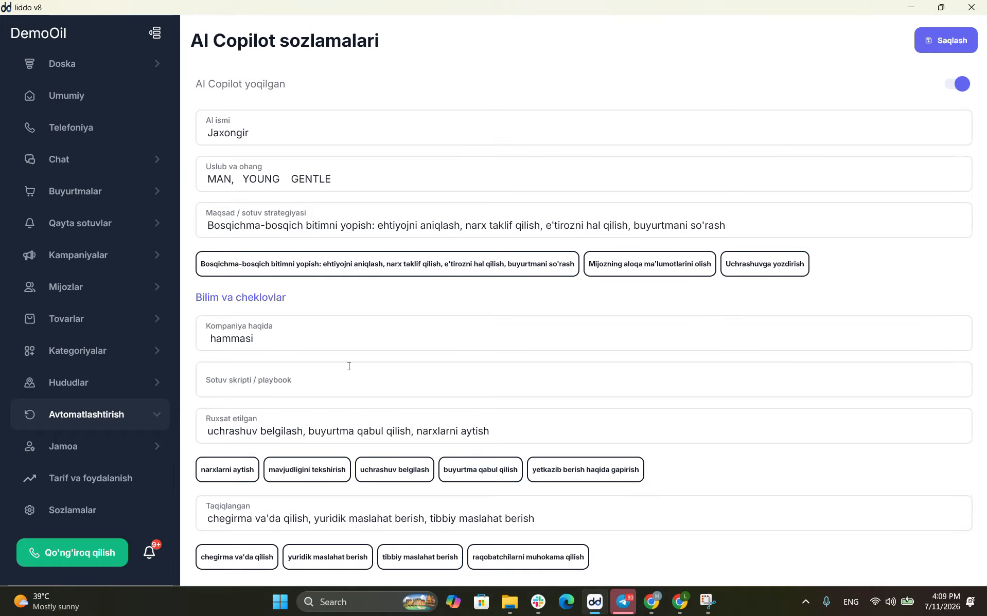
scroll(348, 365, "down", 8)
scroll(349, 369, "down", 18)
scroll(349, 369, "up", 13)
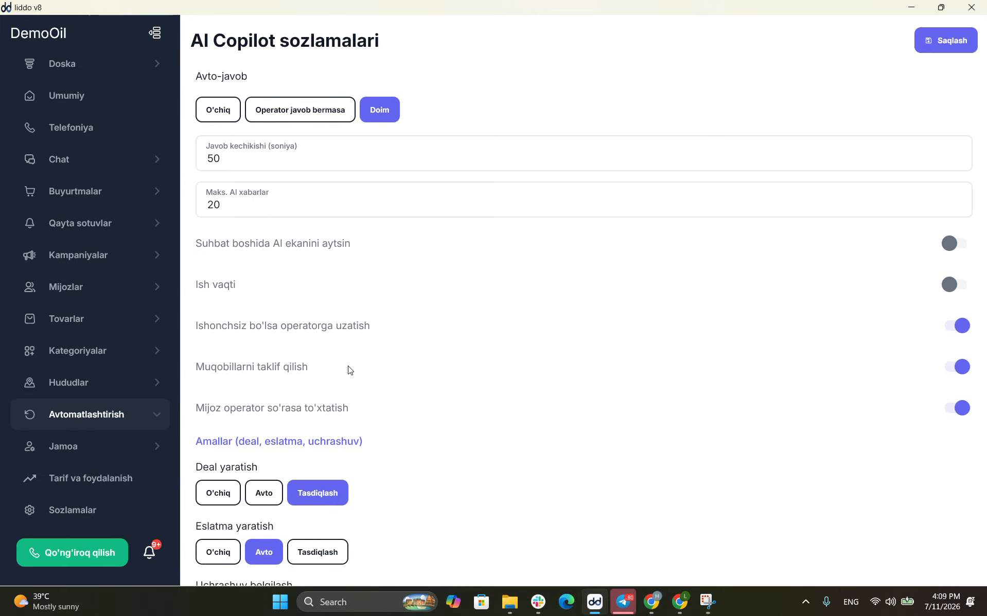
scroll(349, 369, "down", 4)
scroll(349, 369, "down", 1)
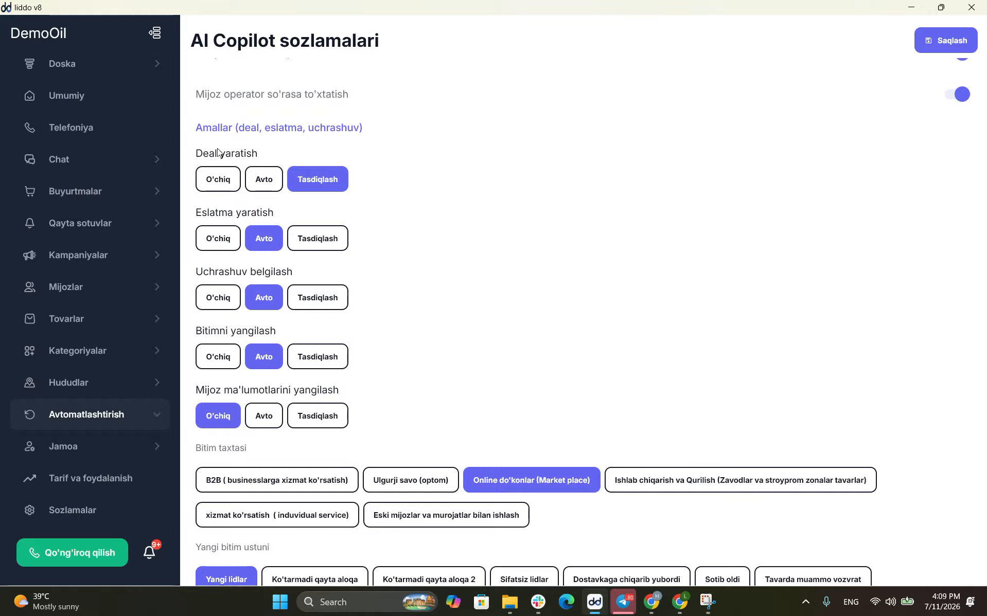
left_click(209, 180)
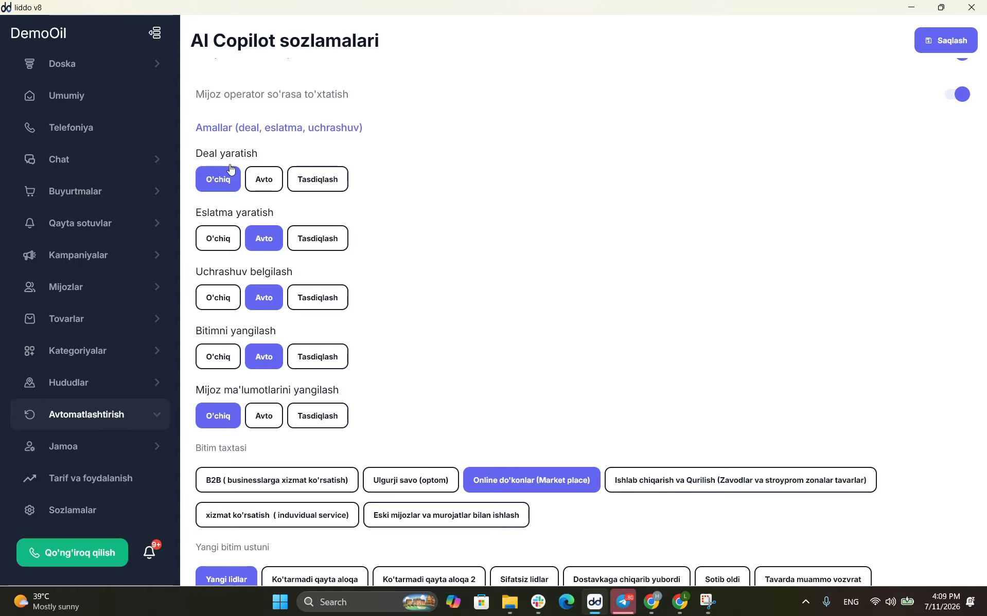
left_click(265, 182)
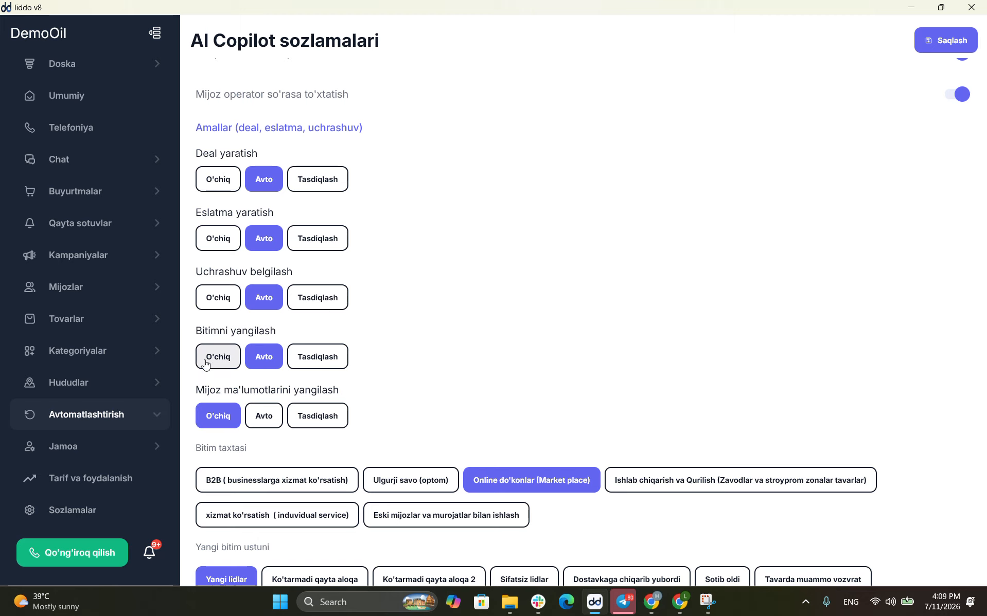
Try the B2B board as Bitim taxtasi and switch back to Online do'konlar (Market place)
scroll(286, 379, "down", 3)
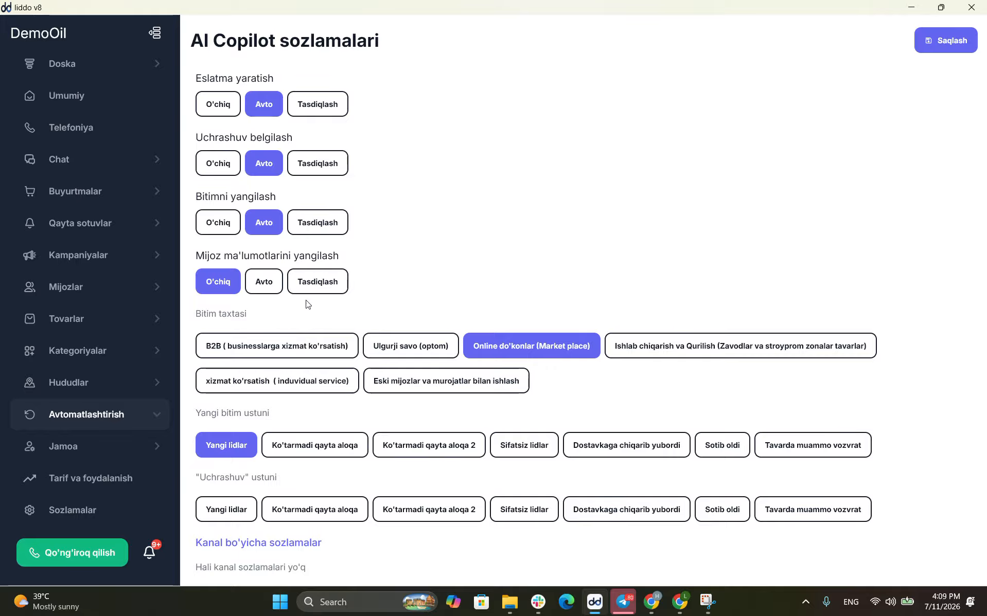
scroll(273, 307, "down", 1)
scroll(273, 307, "down", 3)
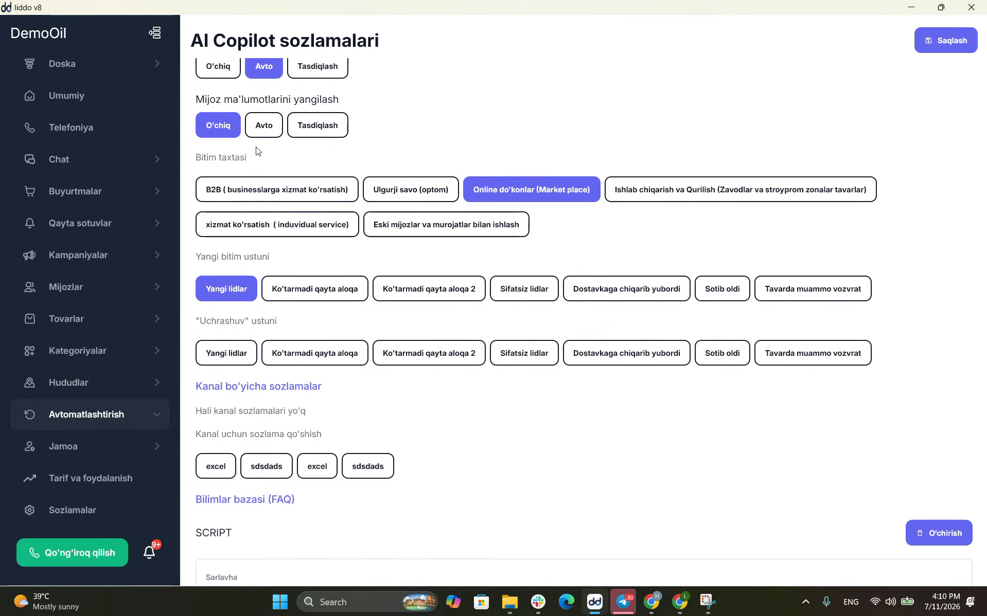
left_click(429, 25)
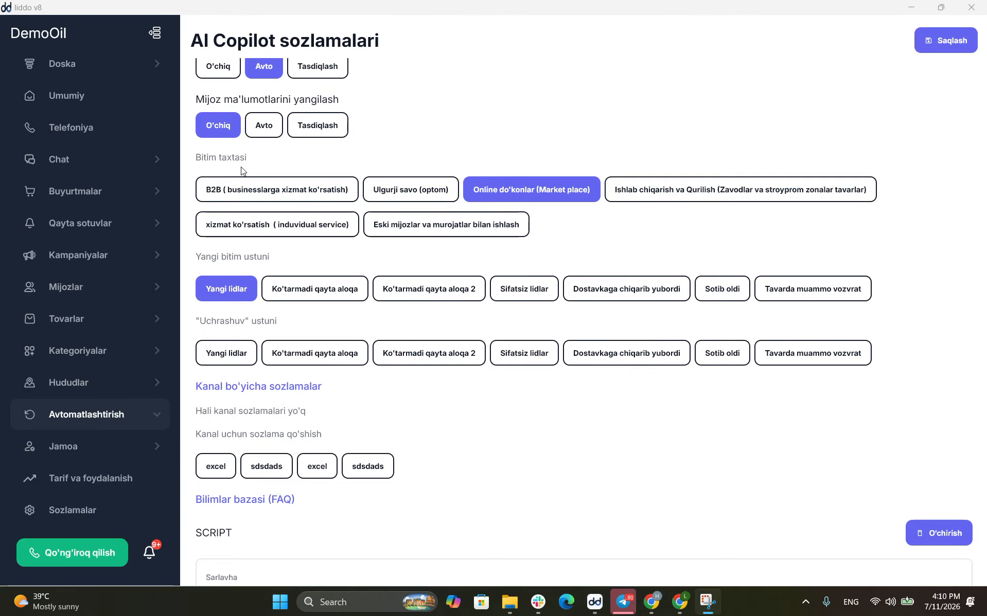
left_click(270, 188)
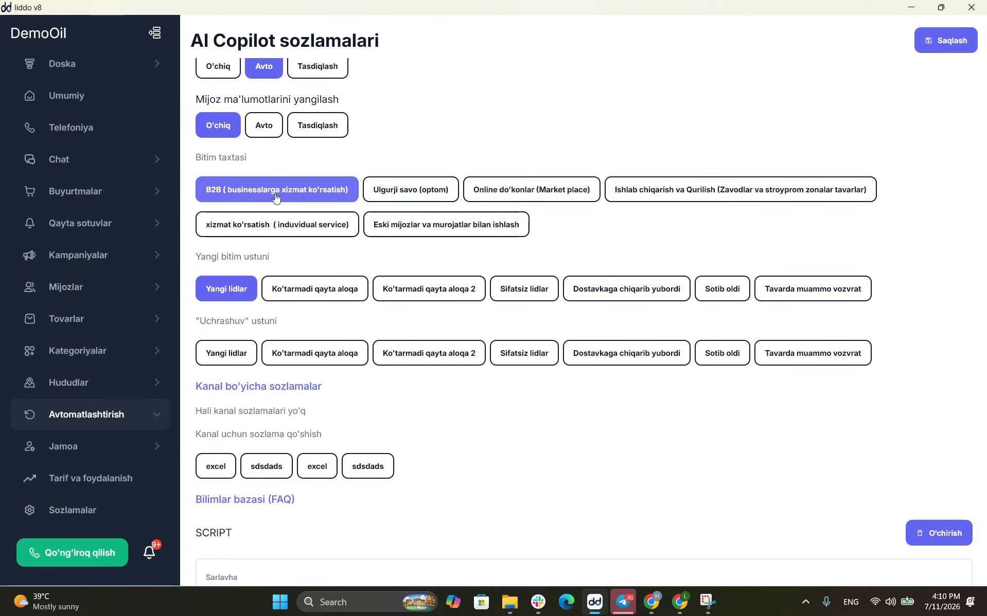
left_click(502, 190)
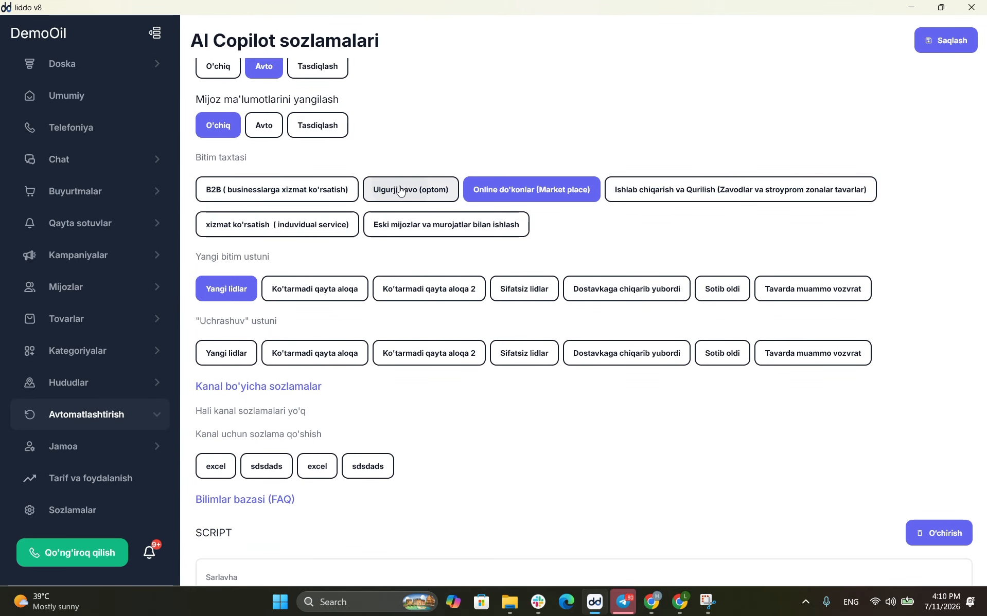
Select the Bitim taxtasi boards one after another to compare their Yangi bitim ustuni and "Uchrashuv" ustuni options
left_click(393, 191)
left_click(268, 188)
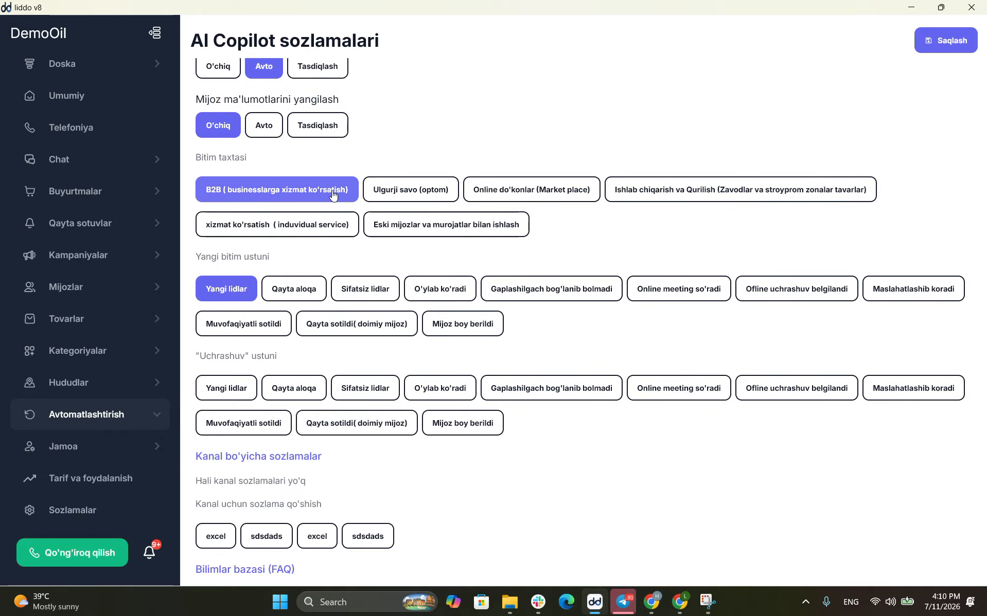
left_click(410, 189)
left_click(529, 189)
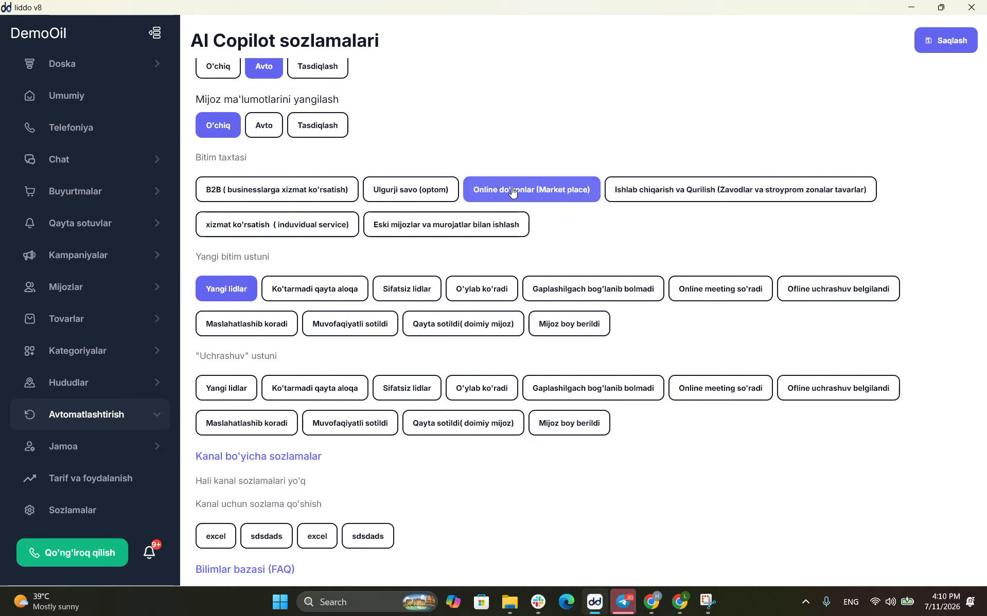
left_click(630, 190)
left_click(241, 224)
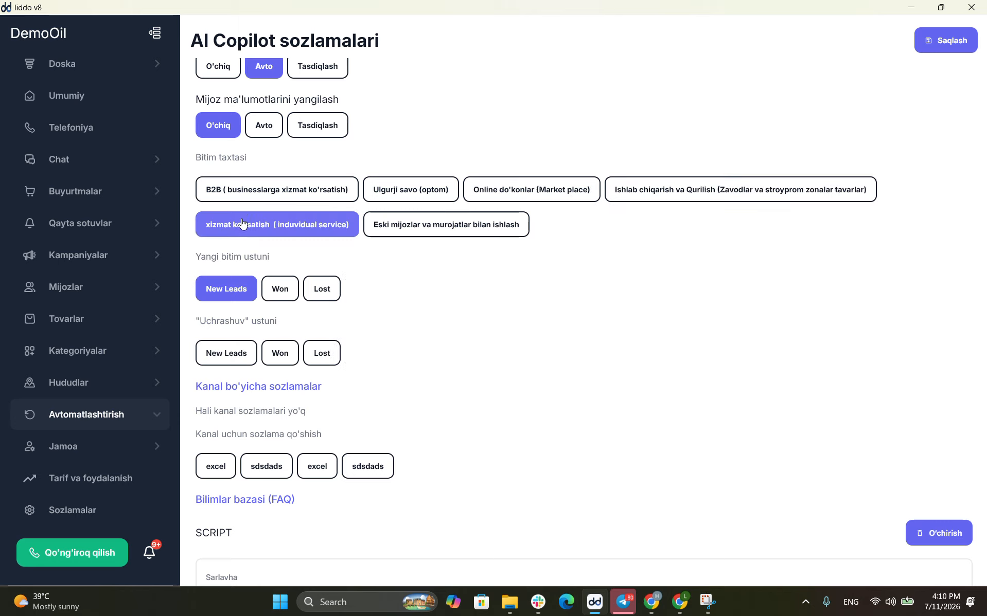
left_click(387, 227)
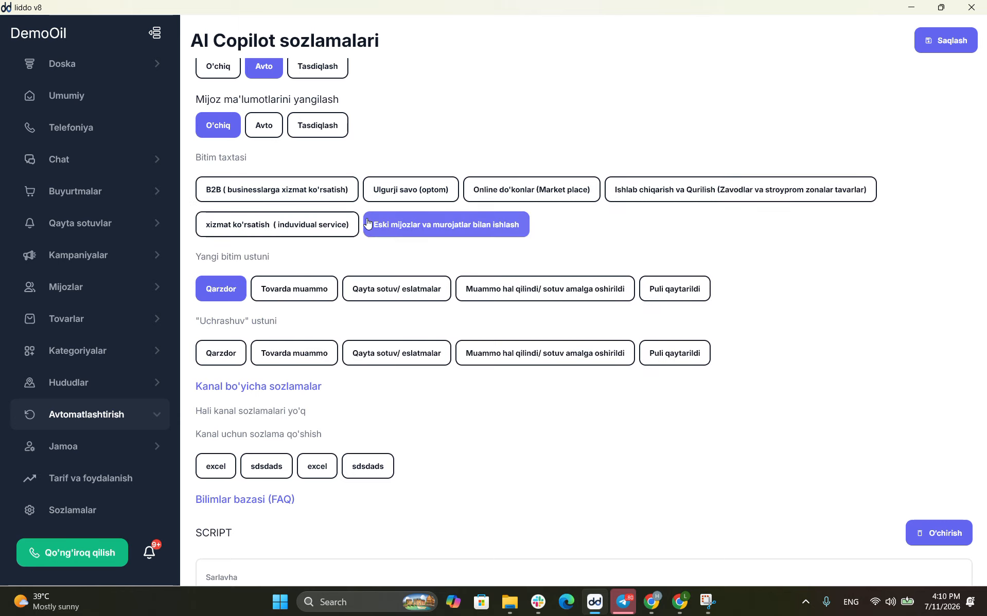
Select B2B ( businesslarga xizmat ko'rsatish) as Bitim taxtasi and review its new-deal and meeting column options
left_click(268, 192)
scroll(326, 243, "down", 2)
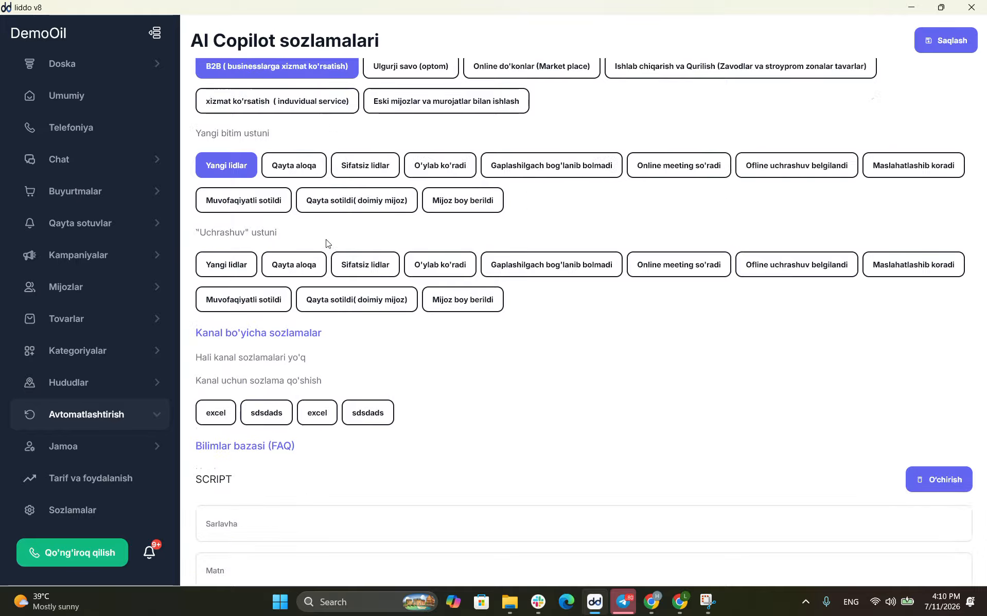
scroll(326, 242, "up", 2)
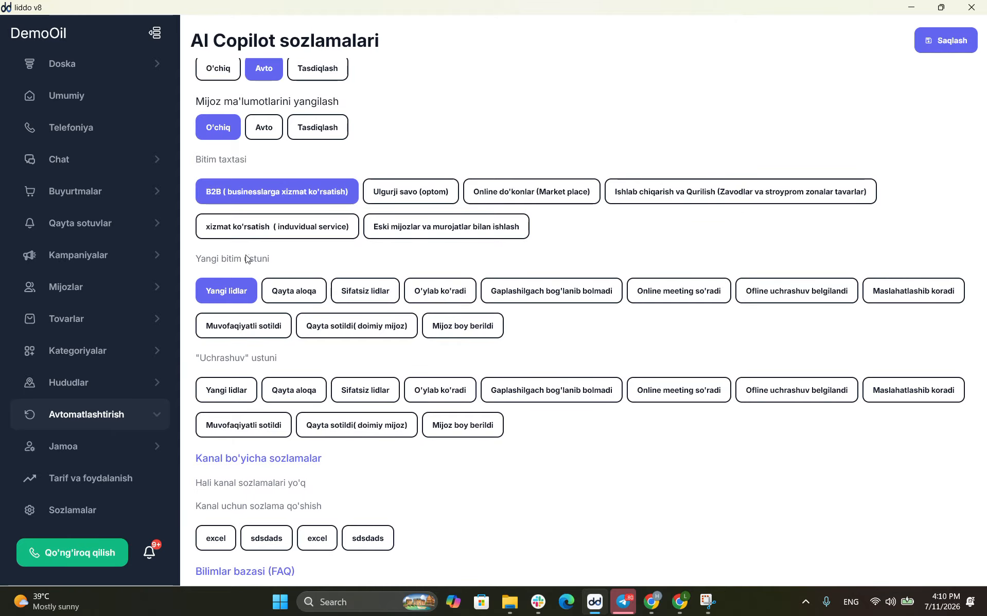
scroll(267, 262, "down", 1)
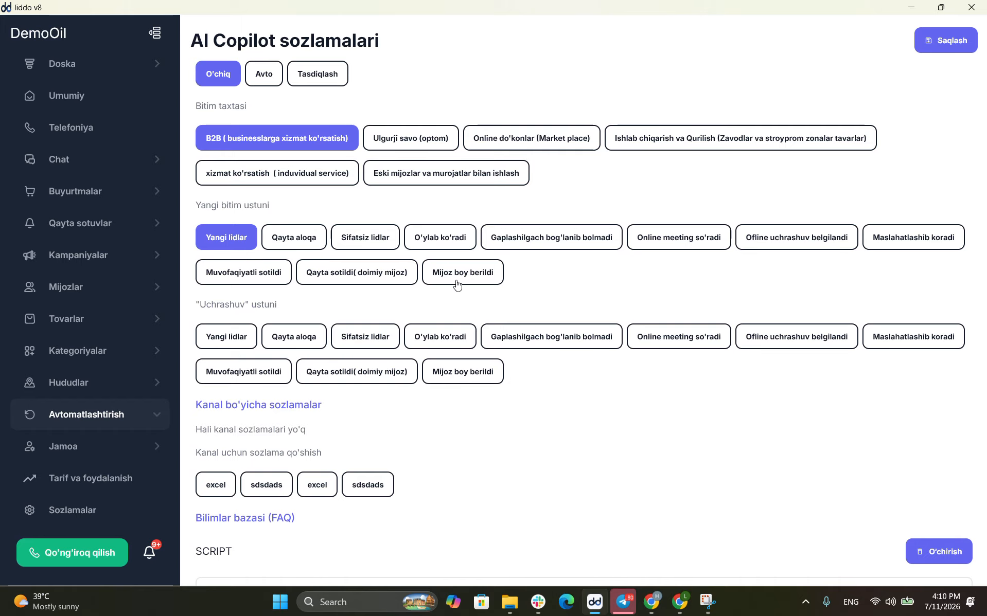
Examine the stage columns of the B2B and Ulgurji savo (optom) boards in Doska
left_click(93, 63)
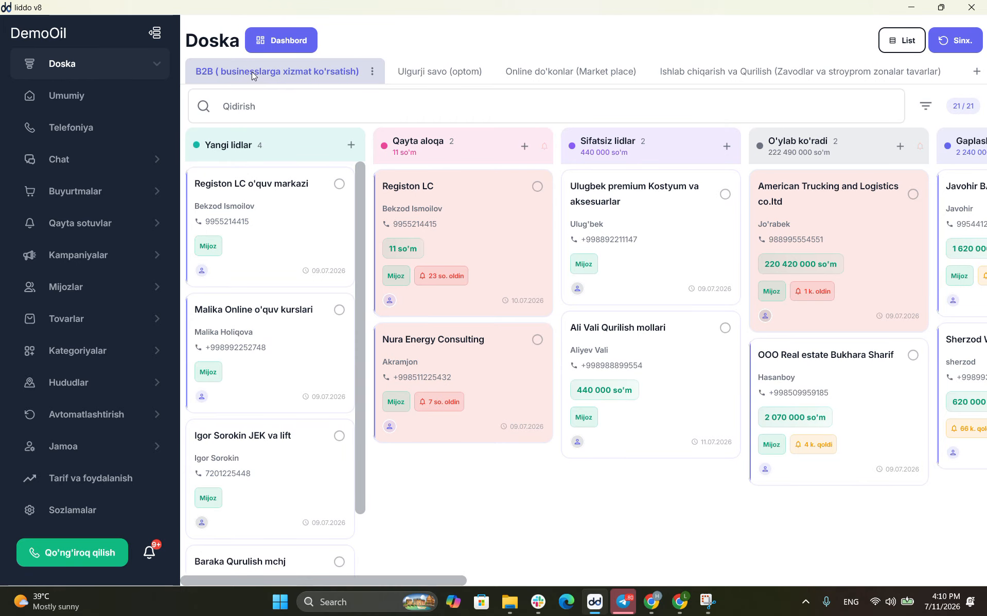
scroll(601, 241, "right", 15)
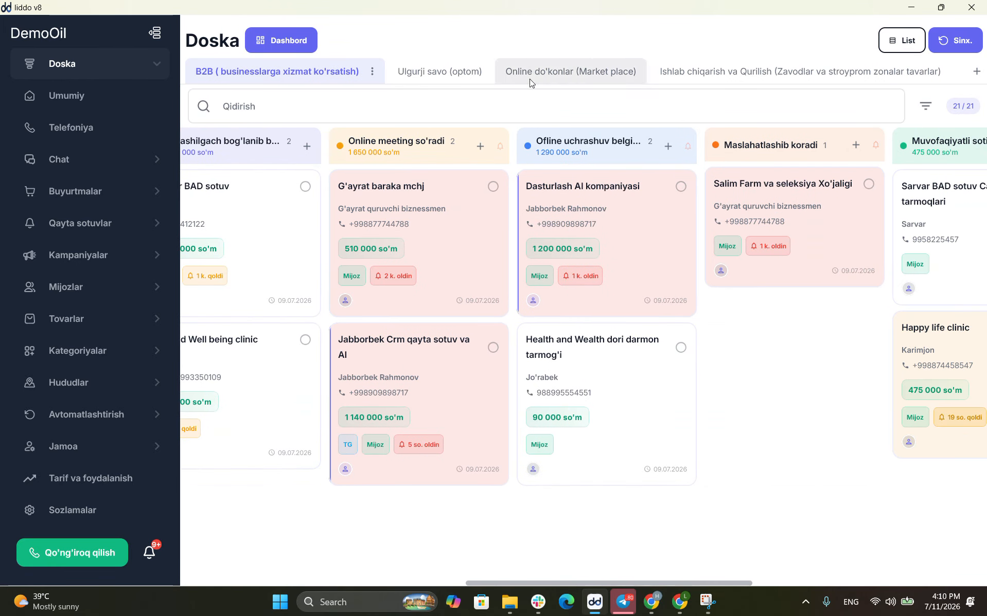
left_click(454, 76)
scroll(517, 185, "right", 10)
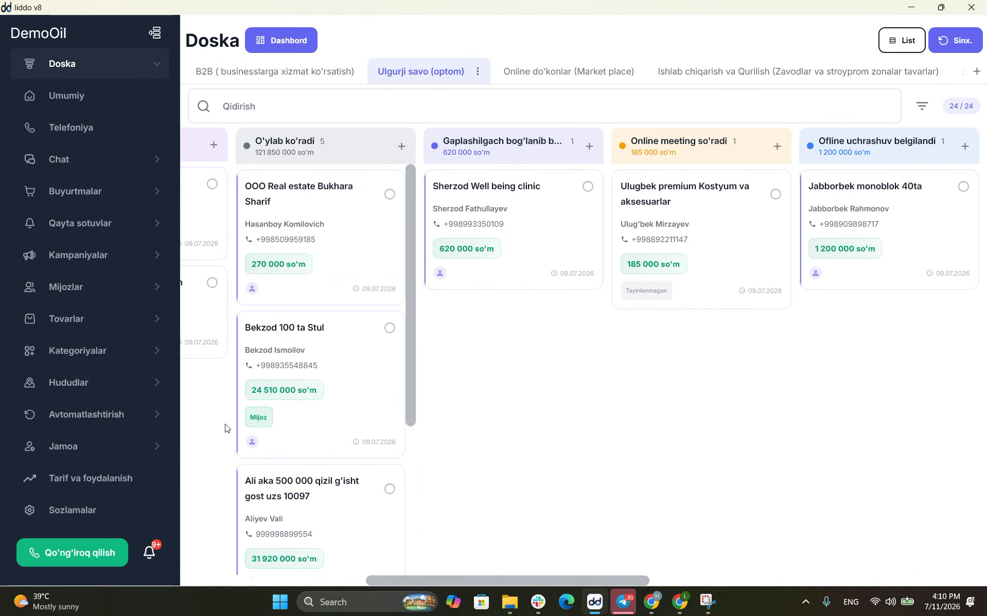
Reopen the AI Copilot settings and set Bitim taxtasi to B2B ( businesslarga xizmat ko'rsatish) with Qayta aloqa as Yangi bitim ustuni
left_click(89, 412)
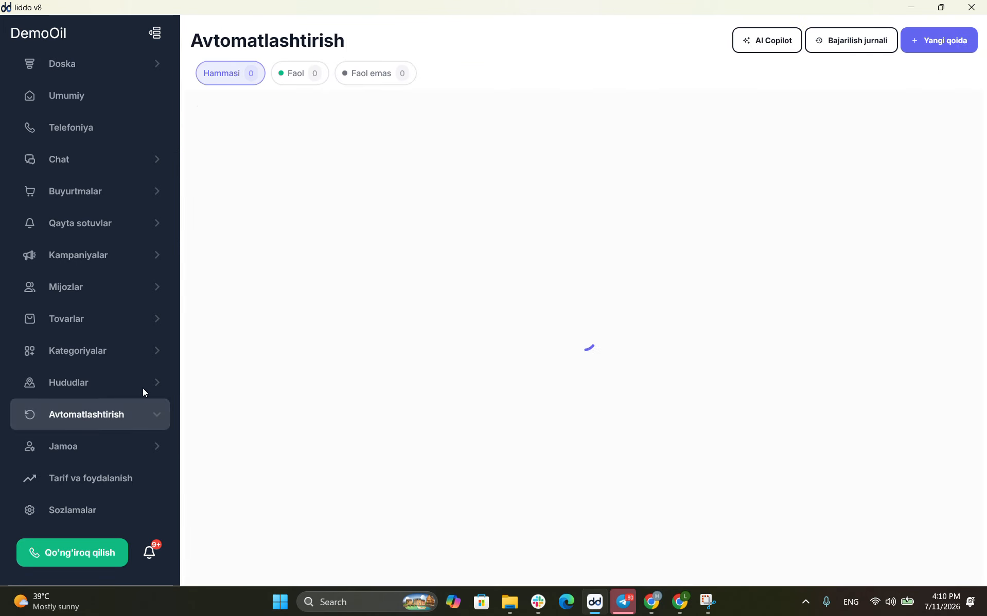
left_click(752, 41)
scroll(326, 373, "down", 15)
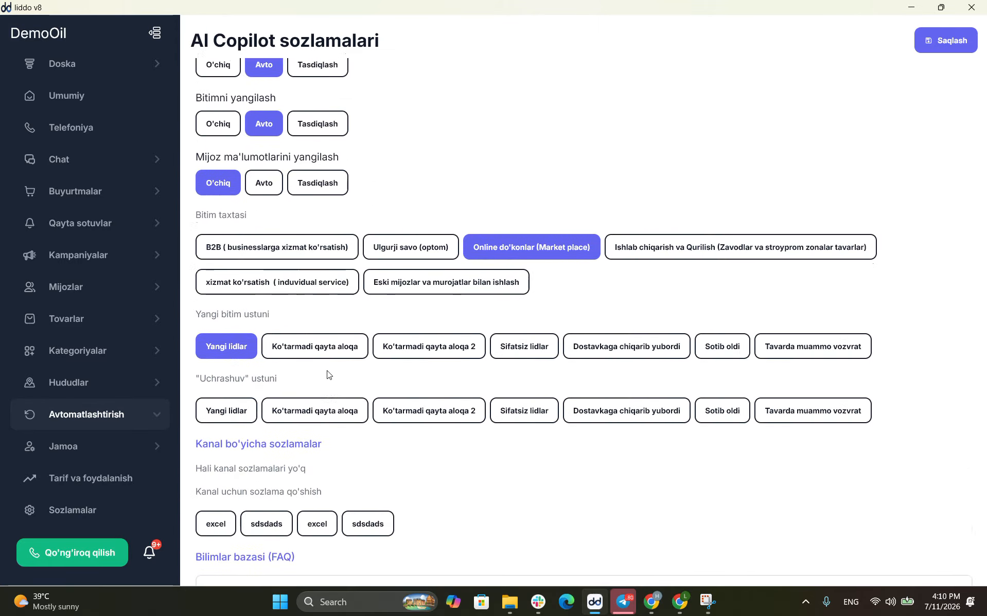
scroll(327, 375, "down", 4)
scroll(314, 360, "up", 1)
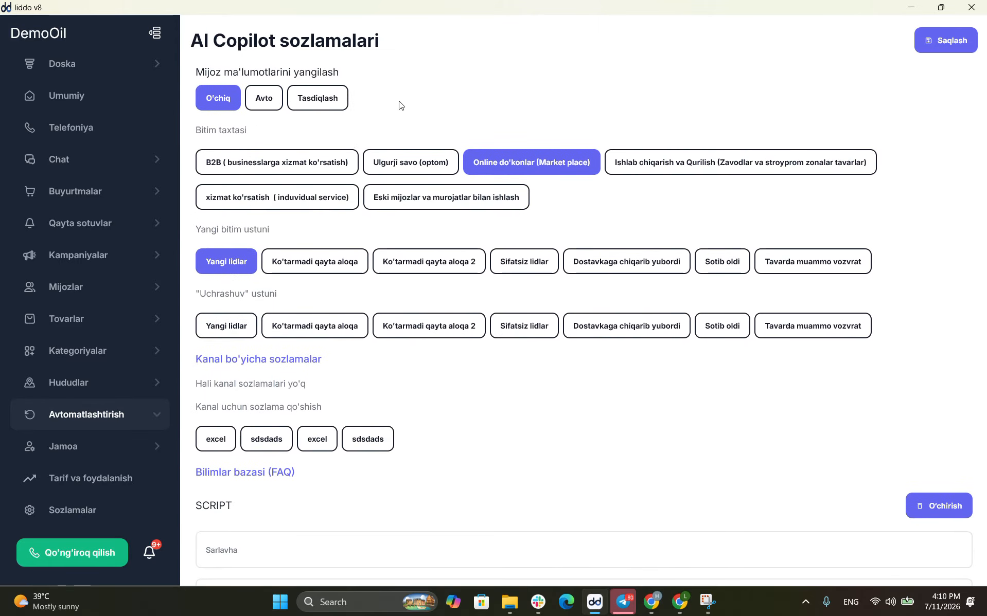
left_click(420, 23)
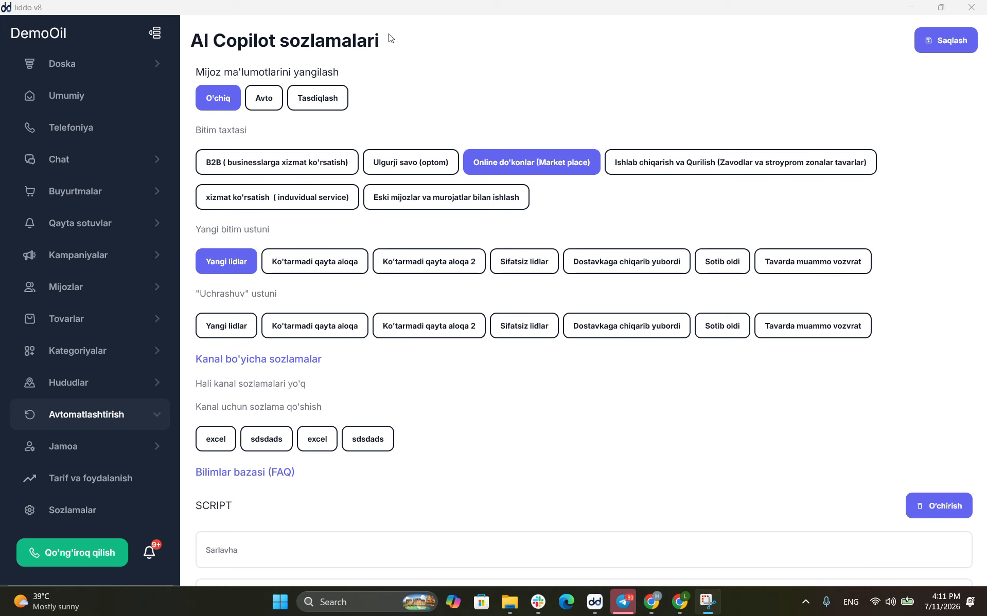
left_click(233, 158)
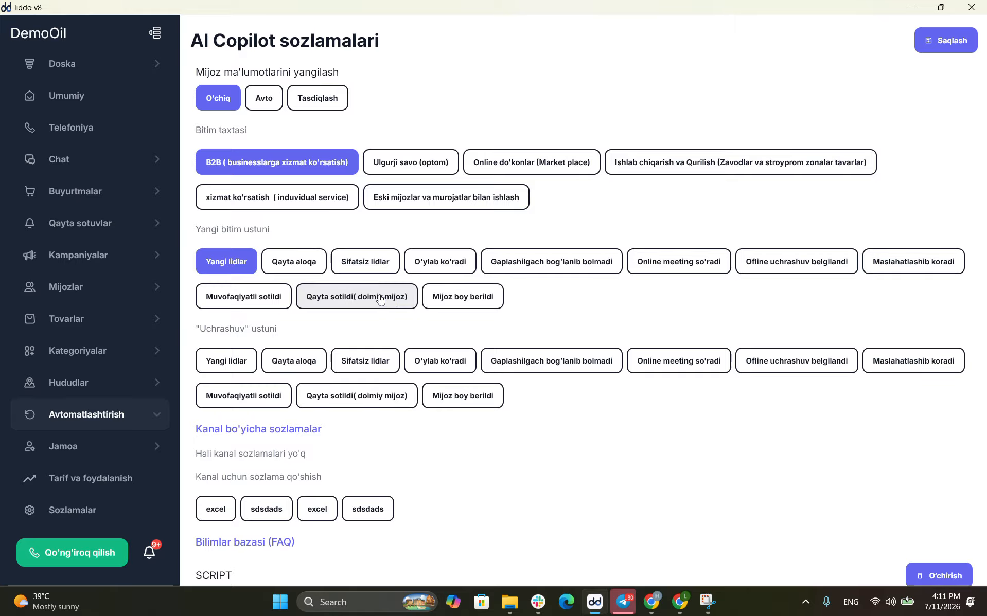
left_click(263, 263)
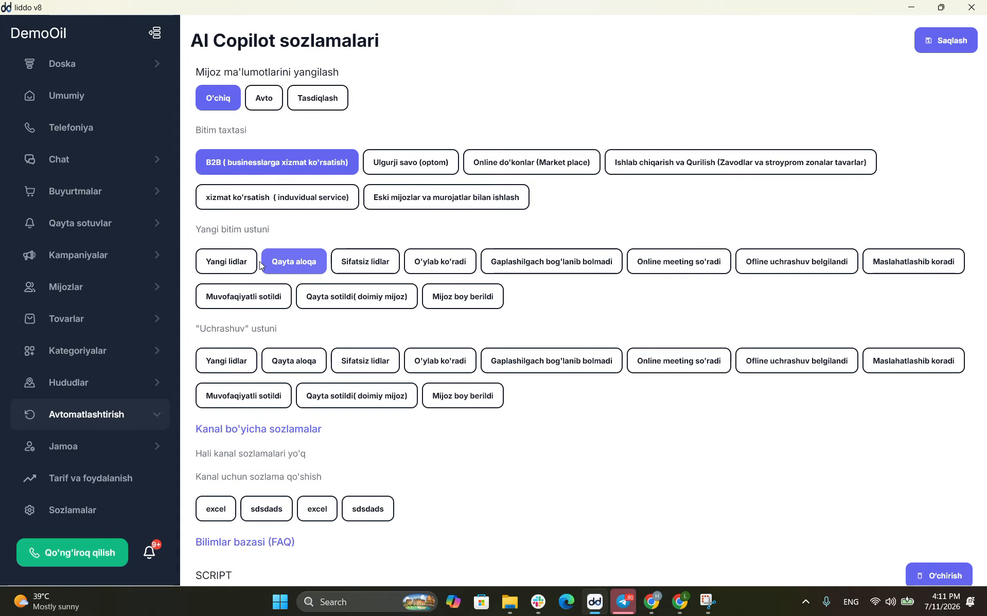
Try Qayta aloqa, Sifatsiz lidlar and Mijoz boy berildi as Yangi bitim ustuni, and settle on Yangi lidlar
left_click(242, 264)
scroll(278, 264, "down", 1)
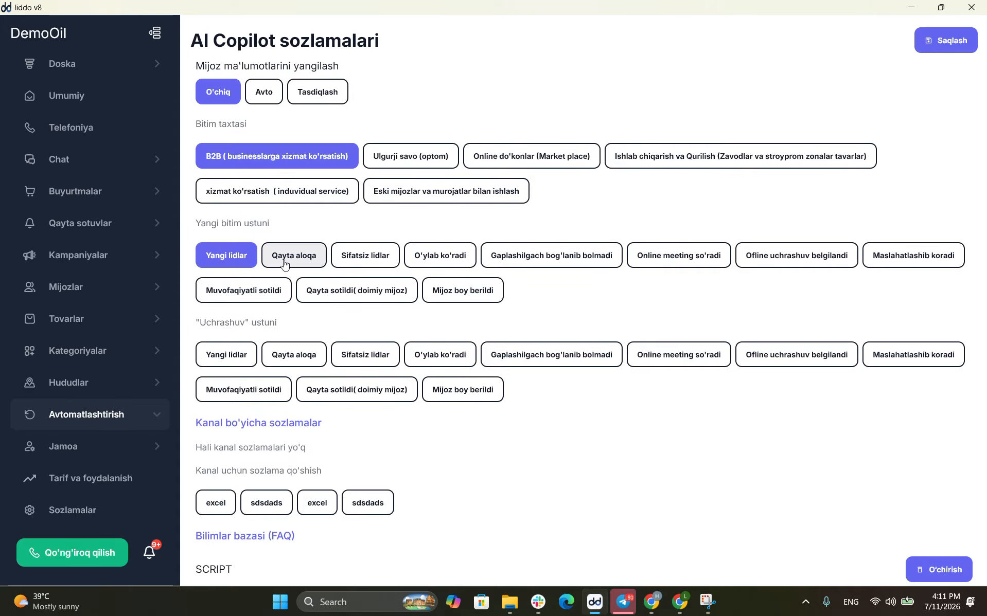
scroll(284, 264, "down", 2)
scroll(278, 268, "up", 1)
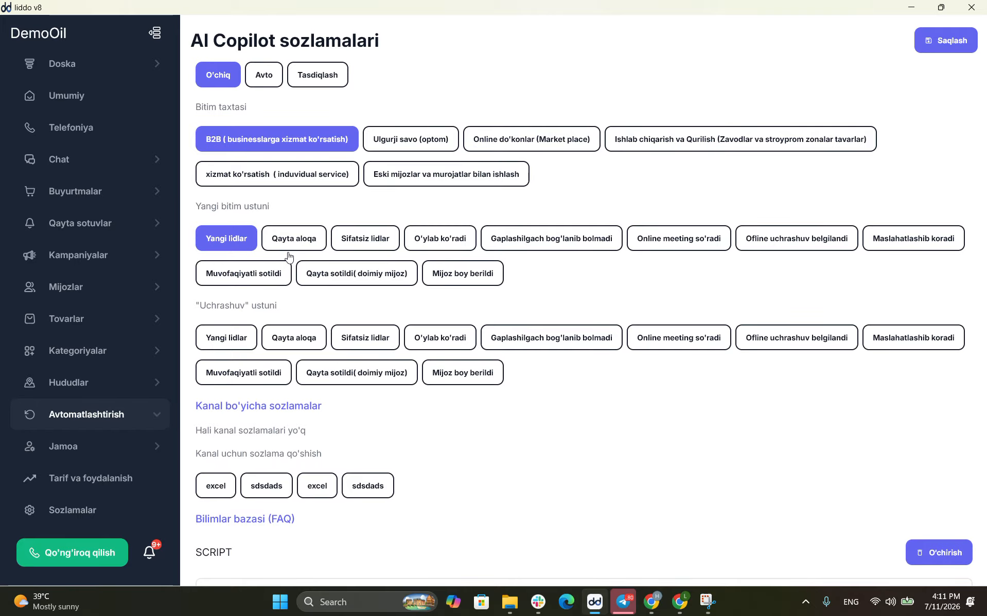
left_click(289, 246)
left_click(337, 239)
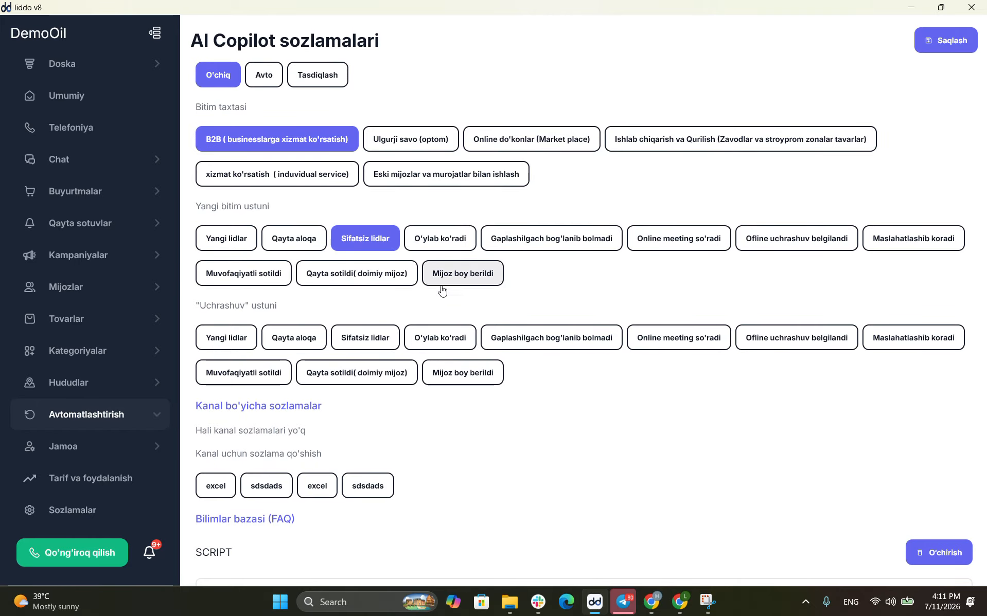
left_click(455, 272)
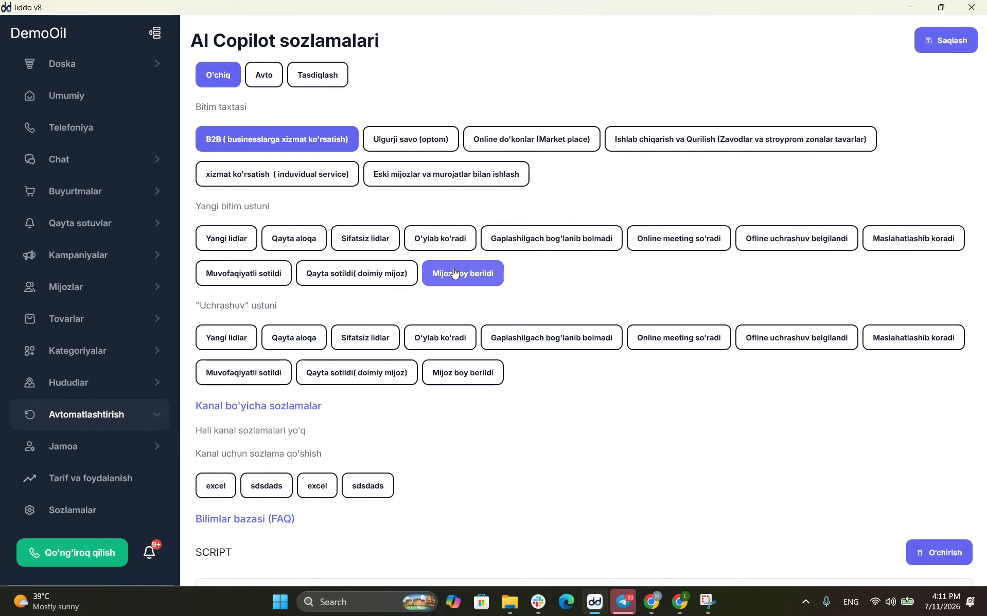
left_click(242, 240)
Set the "Uchrashuv" ustuni of the B2B board to Mijoz boy berildi
scroll(253, 292, "down", 1)
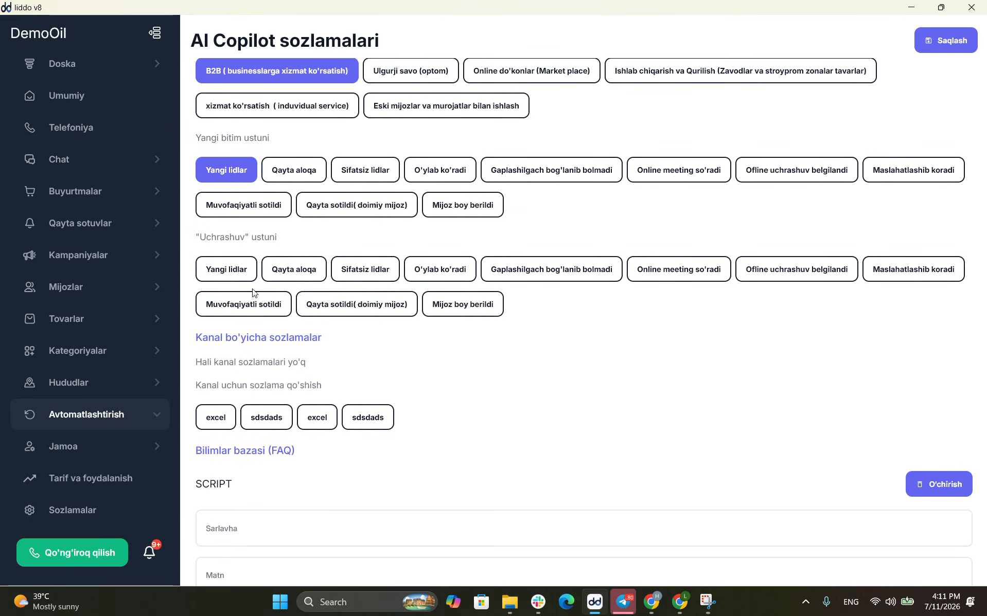
scroll(249, 289, "down", 1)
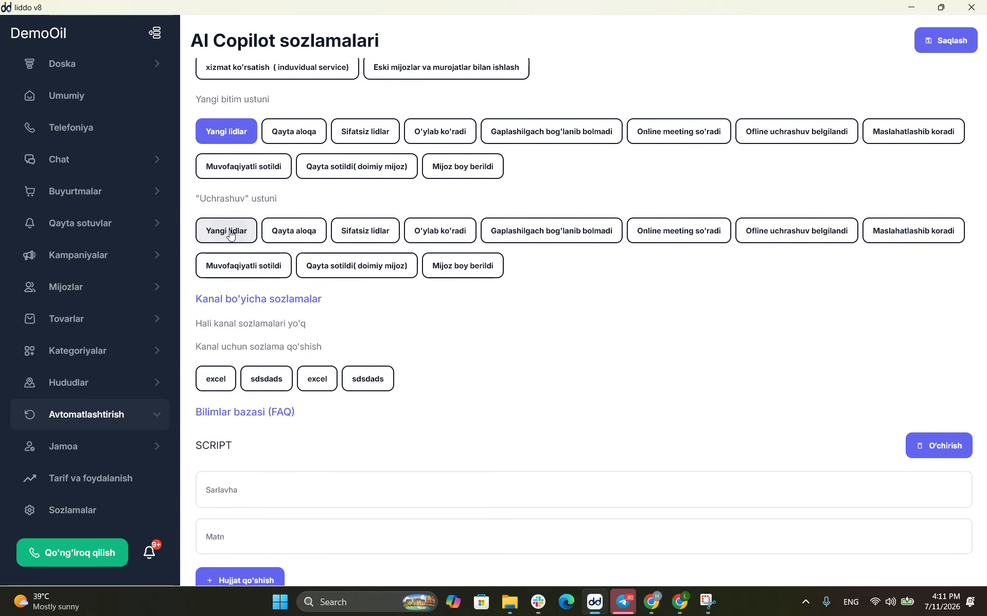
left_click(359, 267)
left_click(456, 266)
scroll(335, 278, "down", 1)
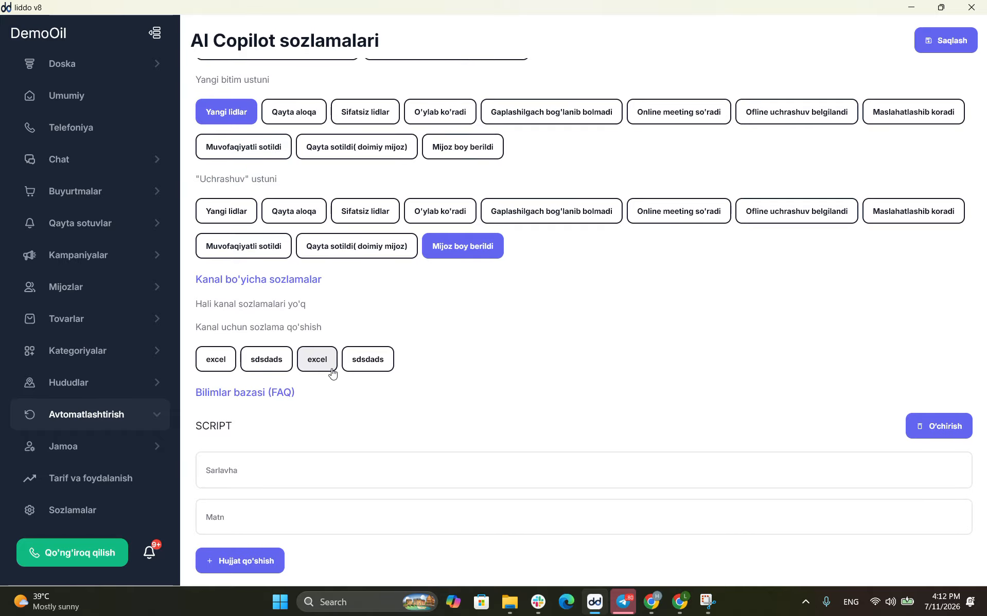
Clear the text from the Kompaniya haqida field under Bilim va cheklovlar
scroll(333, 375, "up", 3)
scroll(333, 373, "down", 3)
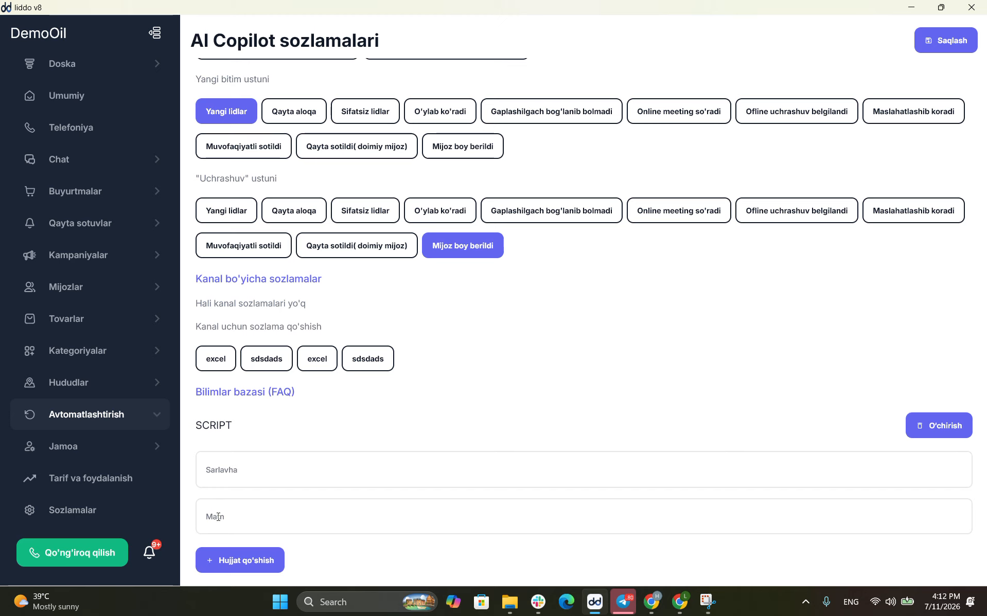
scroll(273, 346, "up", 10)
scroll(273, 345, "up", 10)
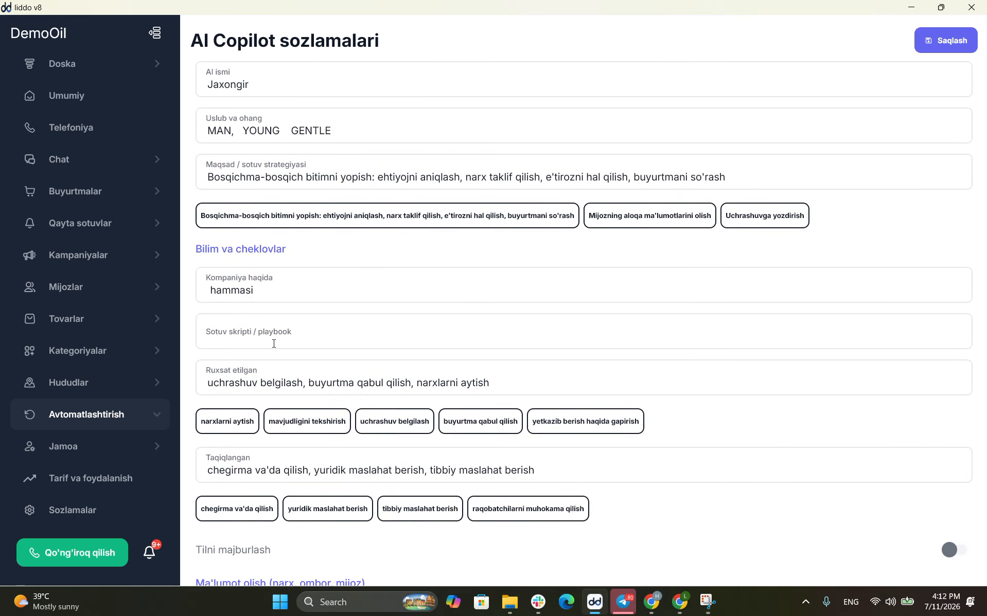
scroll(273, 346, "down", 1)
left_click(262, 244)
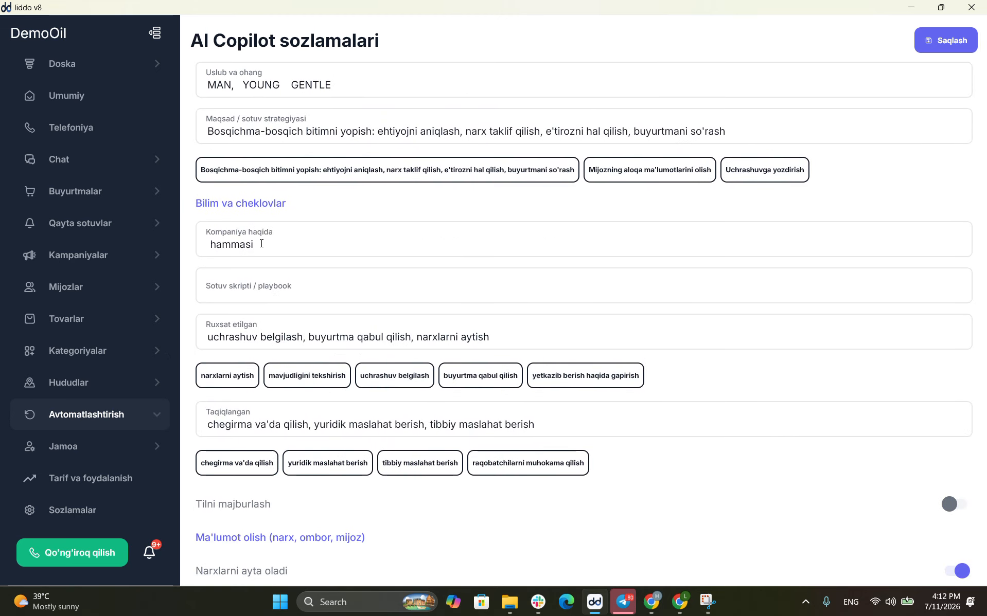
key("BackSpace")
key("BackSpace")
key("BackSpace")
key("BackSpace")
key("BackSpace")
key("BackSpace")
key("BackSpace")
Review all AI Copilot settings from the assistant's name and knowledge limits through auto-reply, board columns and Bilimlar bazasi (FAQ)
scroll(305, 287, "down", 3)
scroll(306, 287, "down", 15)
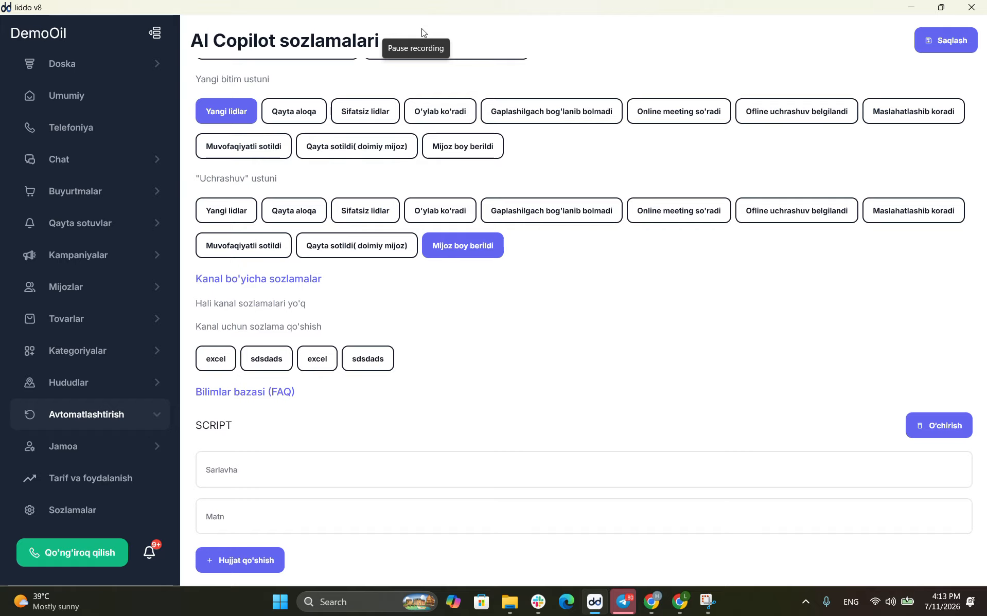
scroll(453, 170, "up", 15)
scroll(453, 171, "up", 6)
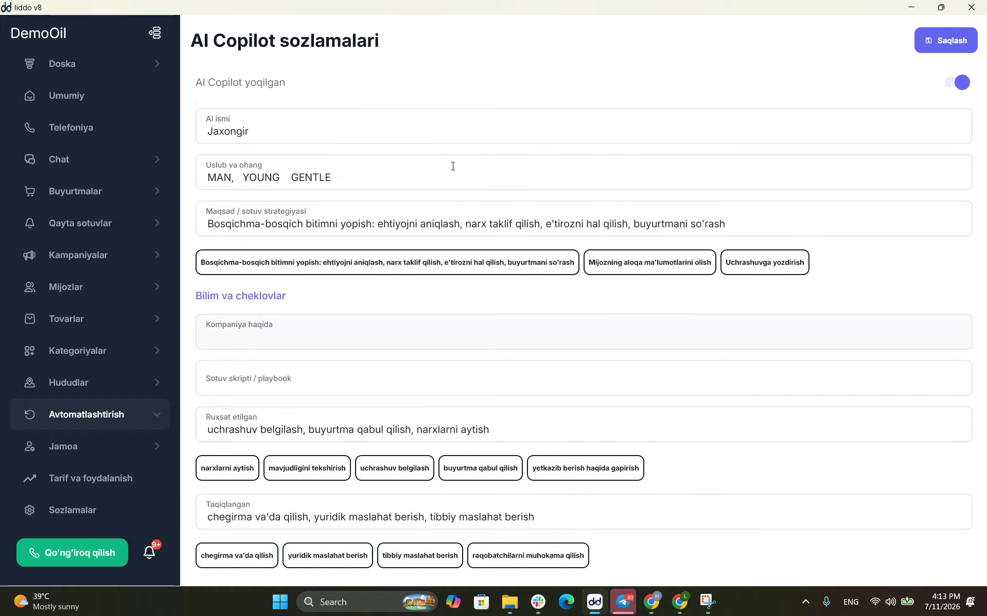
scroll(453, 171, "down", 9)
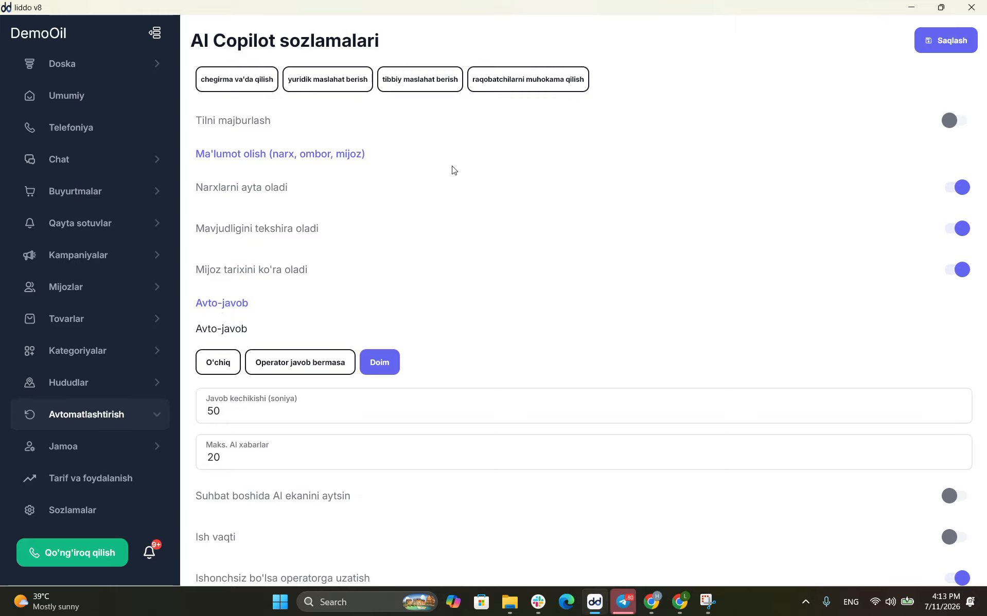
scroll(453, 171, "down", 10)
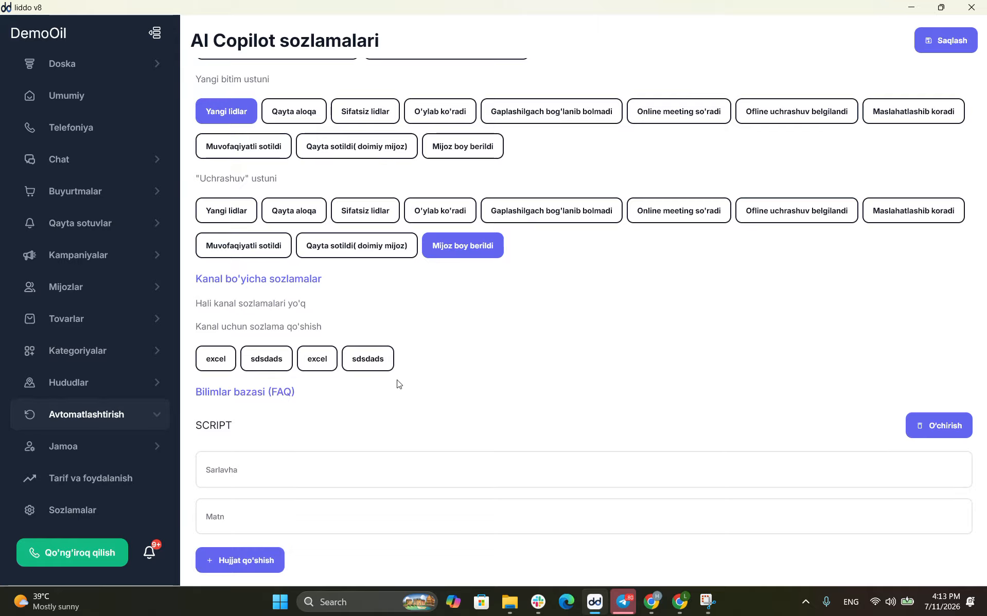
scroll(489, 169, "up", 10)
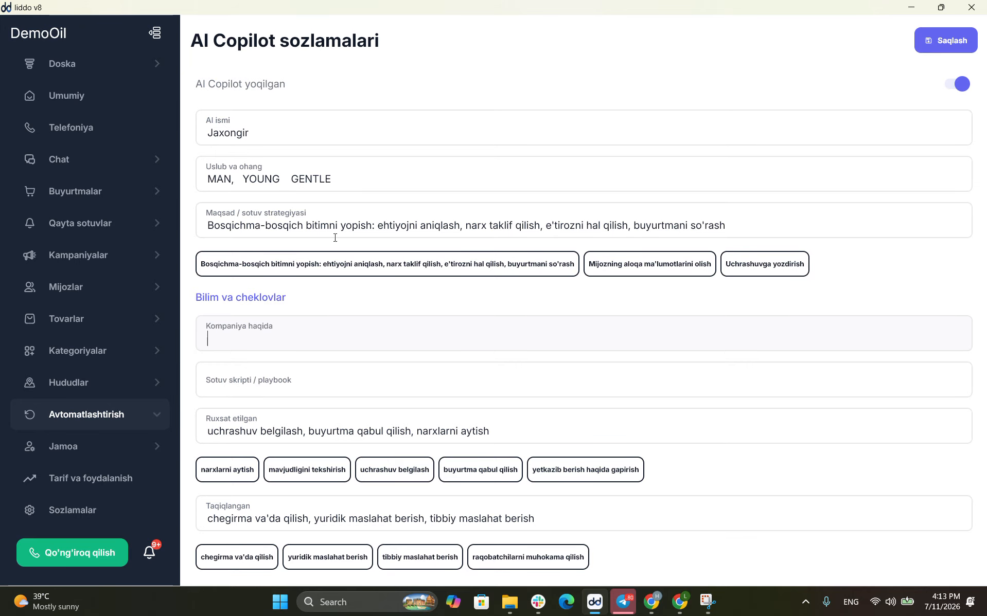
Return to the Avtomatlashtirish rules, open Bajarilish jurnali and look through its list of rule executions
left_click(95, 419)
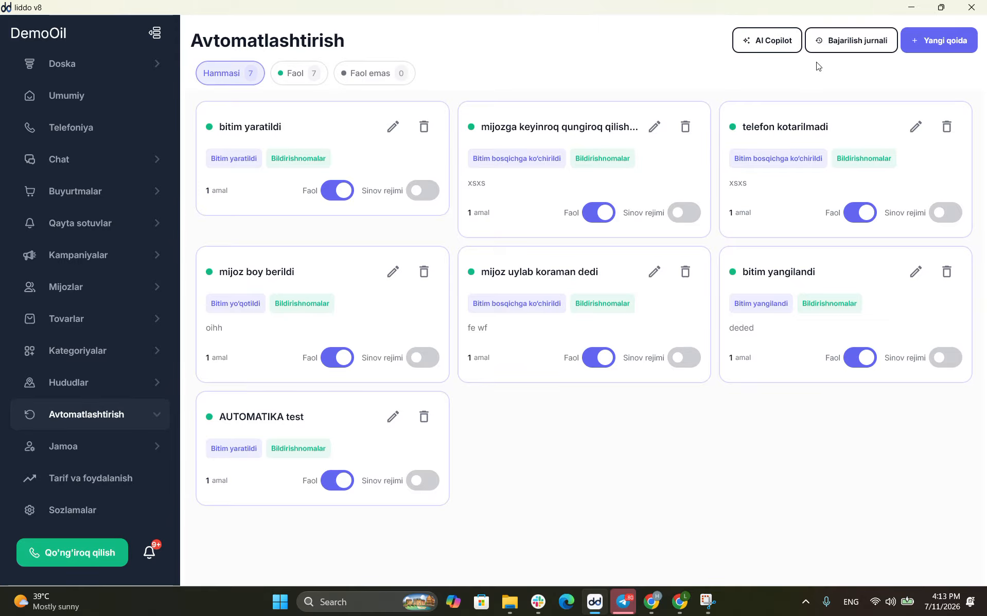
left_click(826, 47)
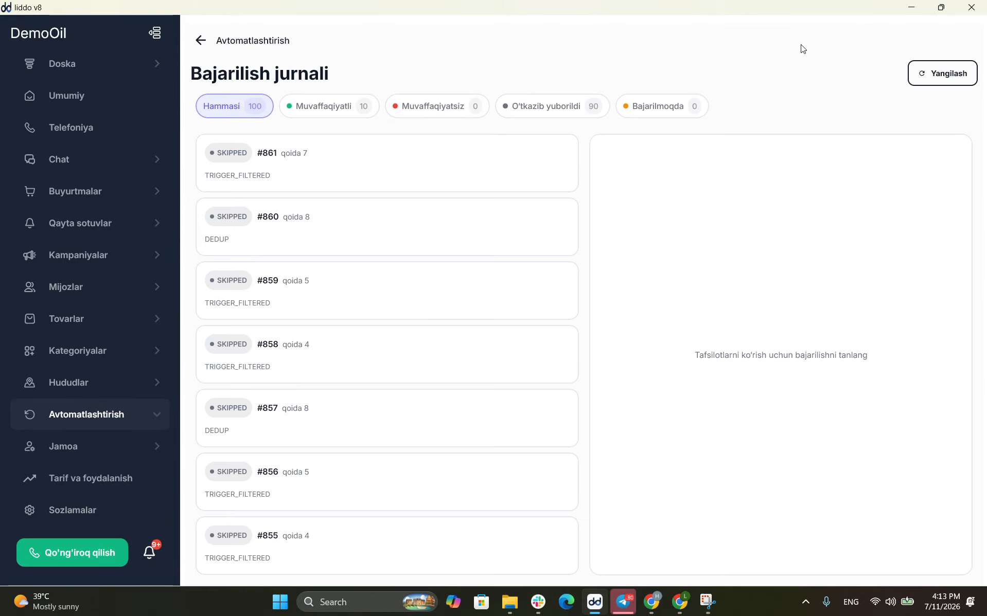
scroll(353, 197, "down", 20)
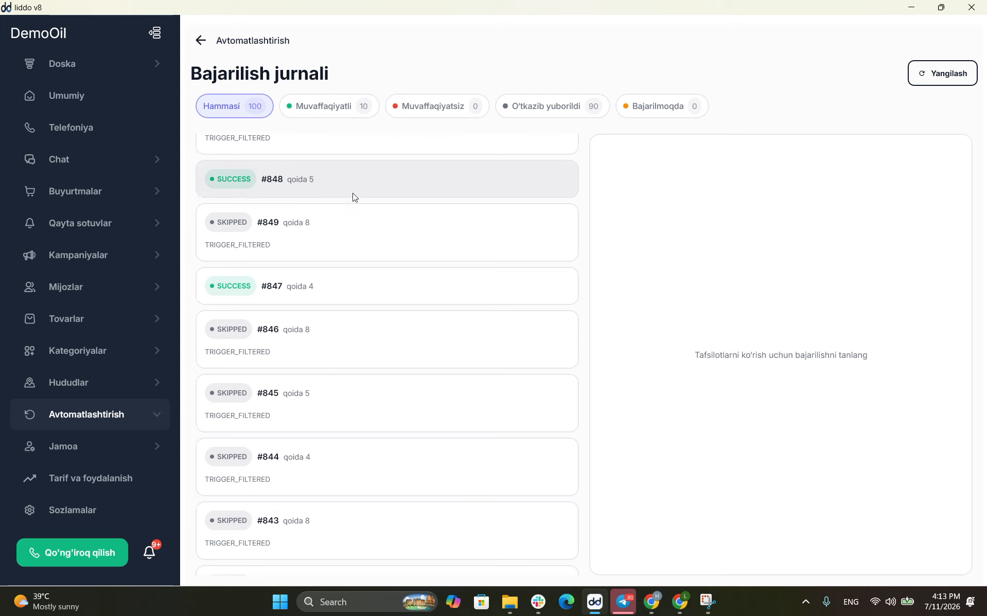
scroll(353, 194, "down", 20)
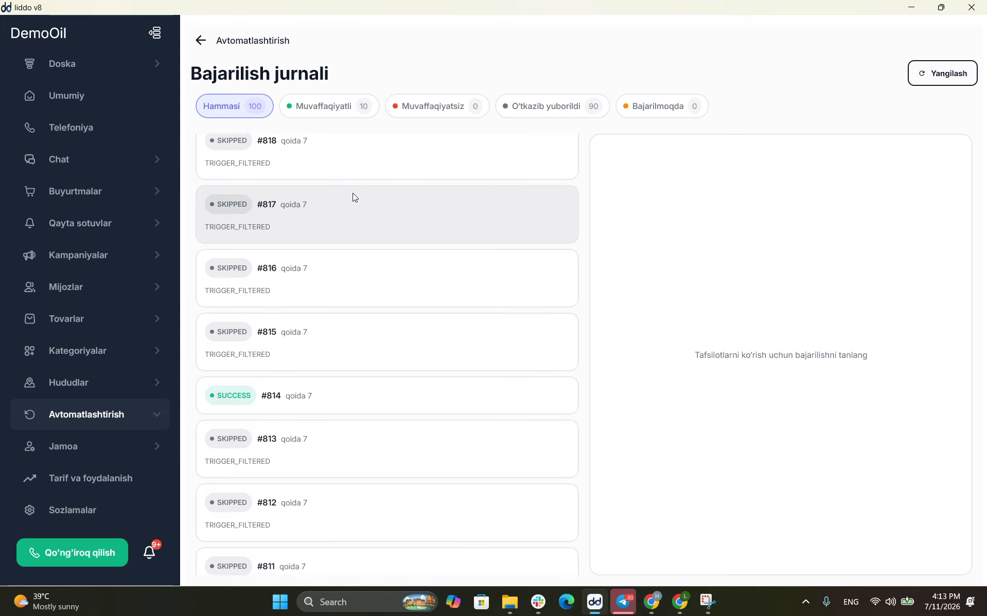
scroll(346, 203, "up", 20)
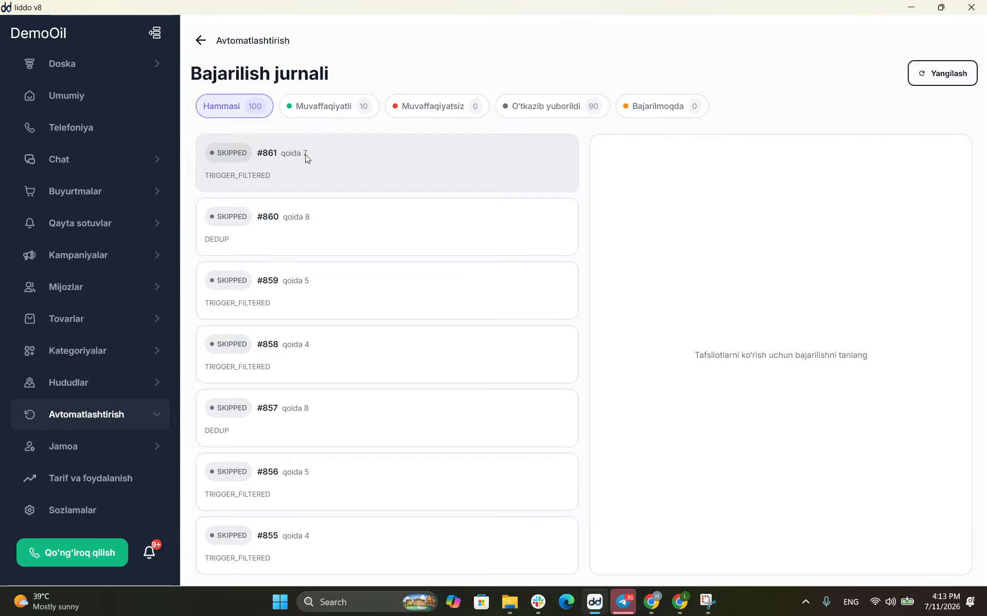
scroll(305, 157, "down", 1)
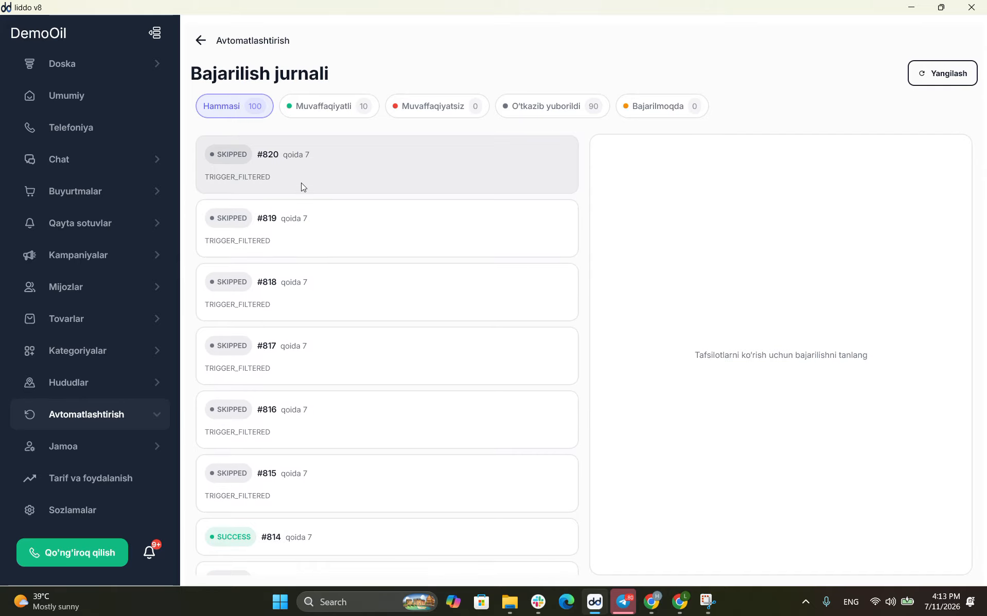
View the details of the skipped executions #819 and #818 and the successful execution #814
left_click(299, 218)
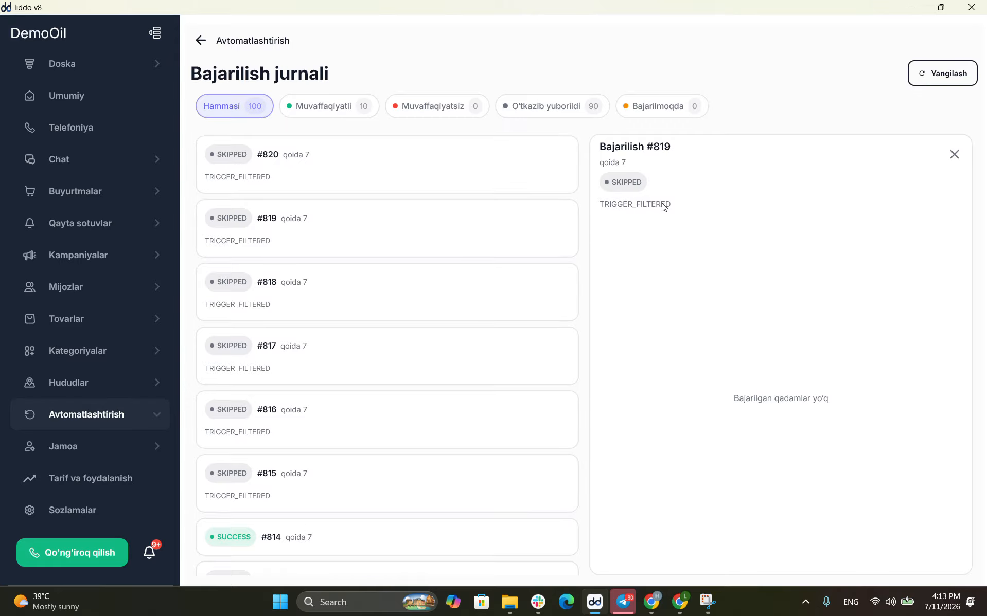
left_click(498, 273)
scroll(498, 226, "up", 1)
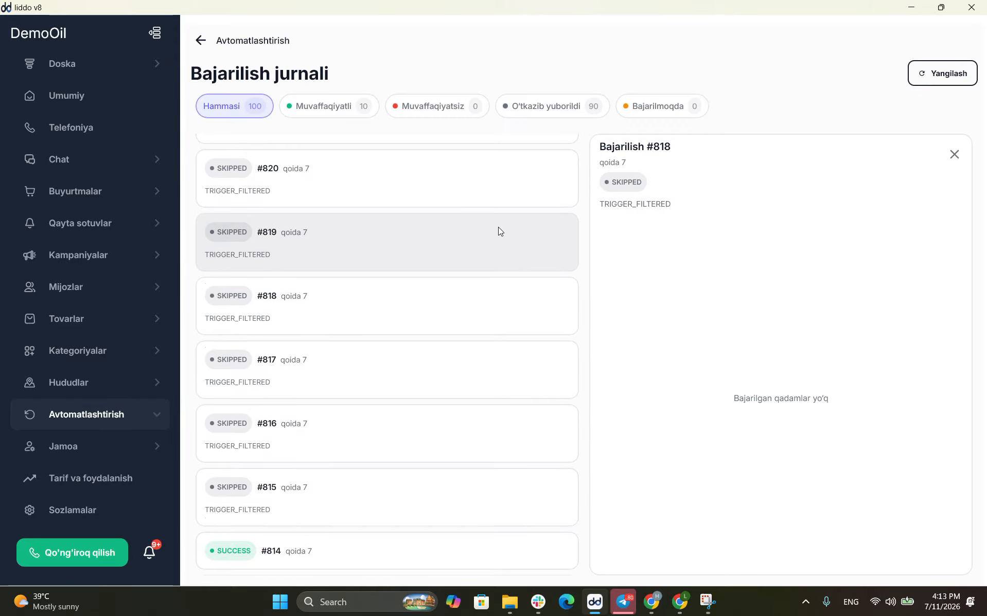
scroll(309, 453, "down", 2)
left_click(302, 459)
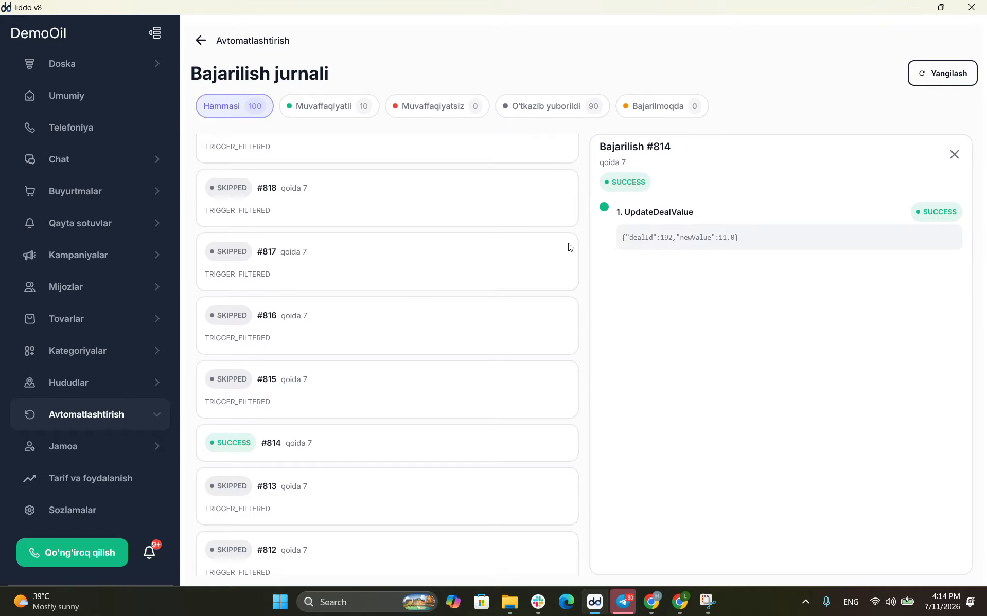
Browse further down the execution log and view the details of the successful executions #784 and #785
scroll(305, 435, "down", 5)
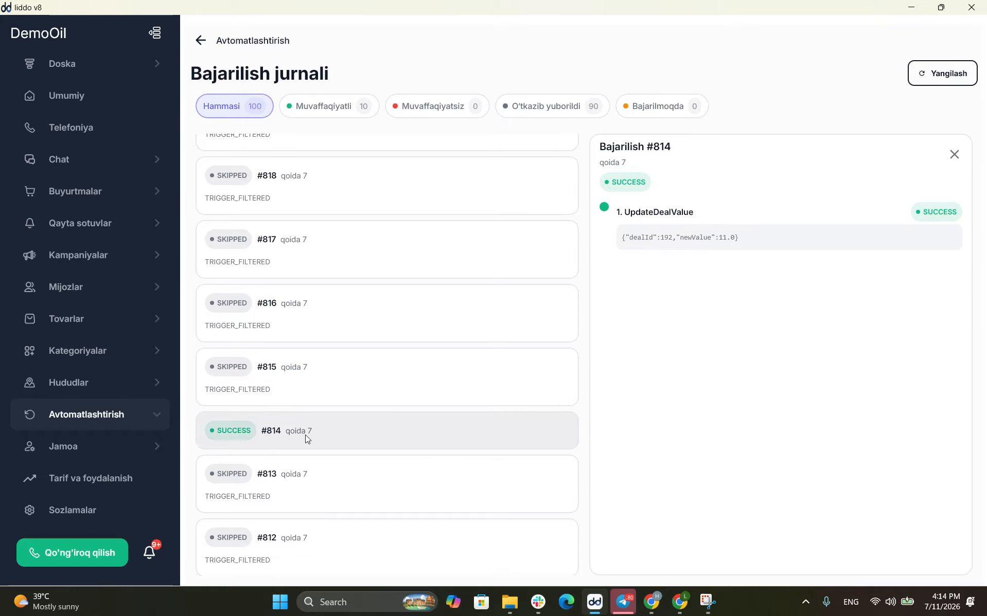
scroll(305, 434, "up", 5)
scroll(305, 435, "down", 7)
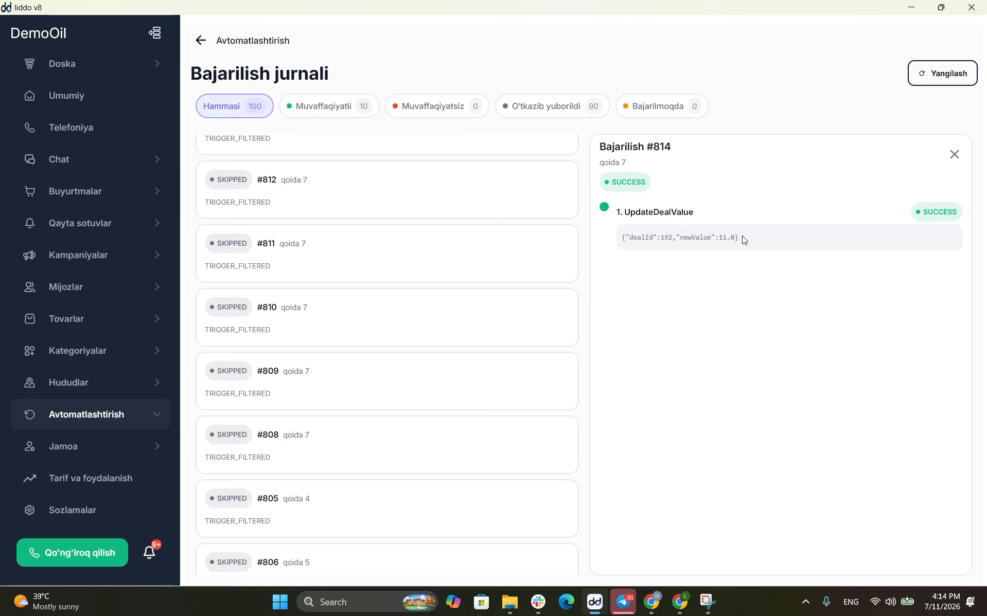
scroll(355, 381, "down", 1)
scroll(356, 387, "down", 15)
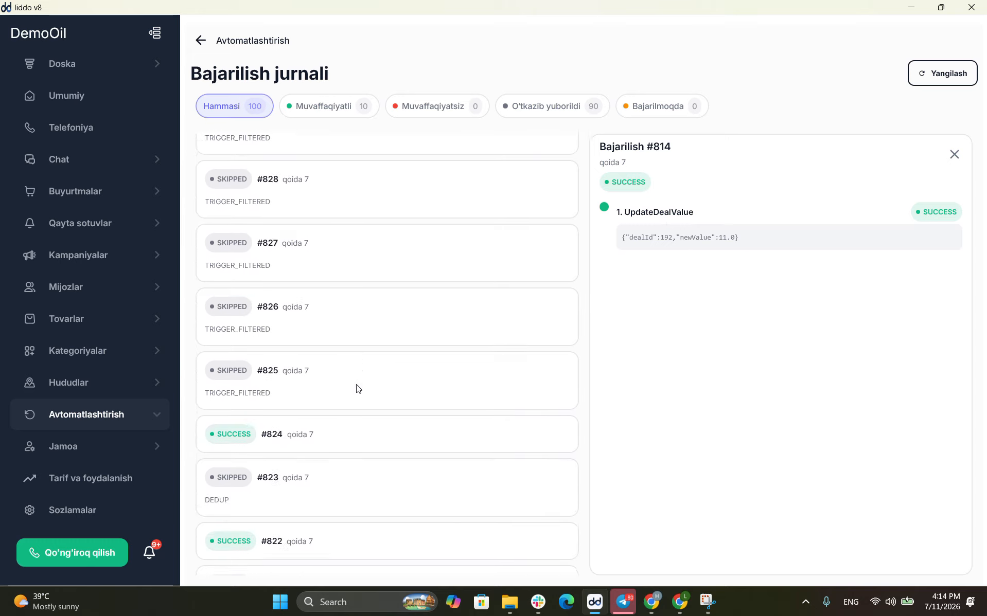
scroll(356, 387, "up", 10)
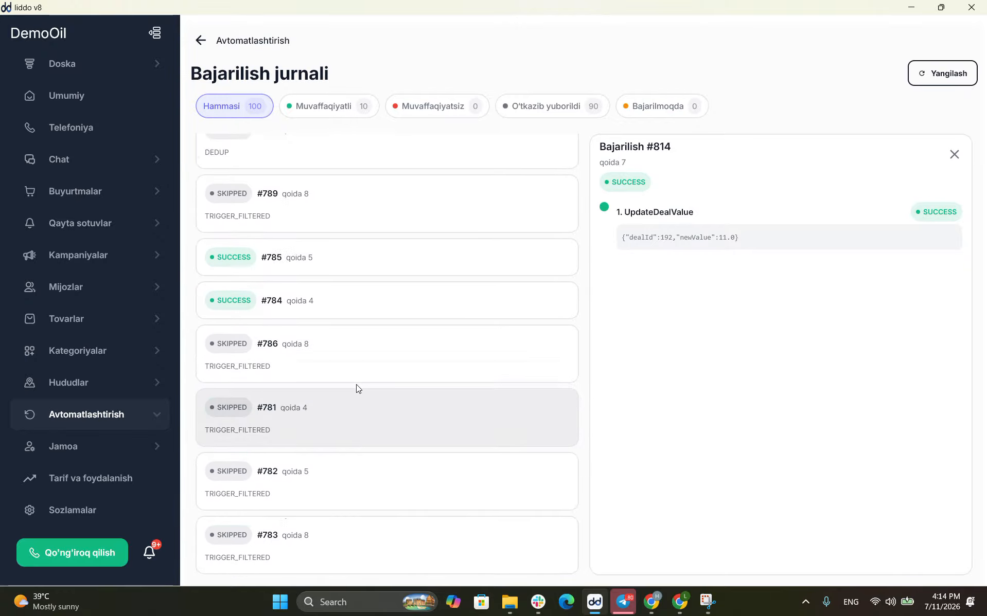
scroll(356, 385, "down", 1)
left_click(353, 243)
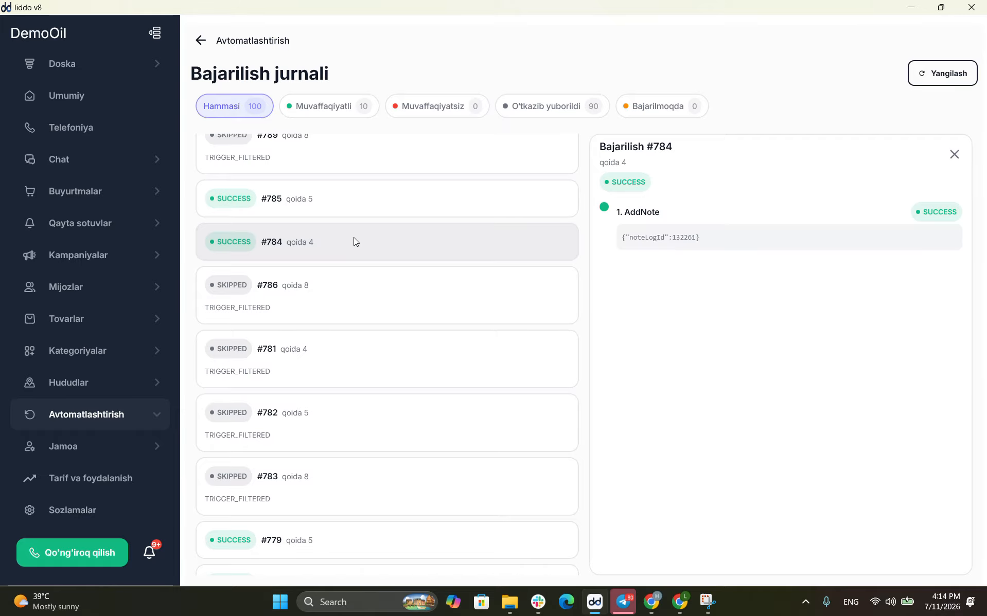
left_click(355, 204)
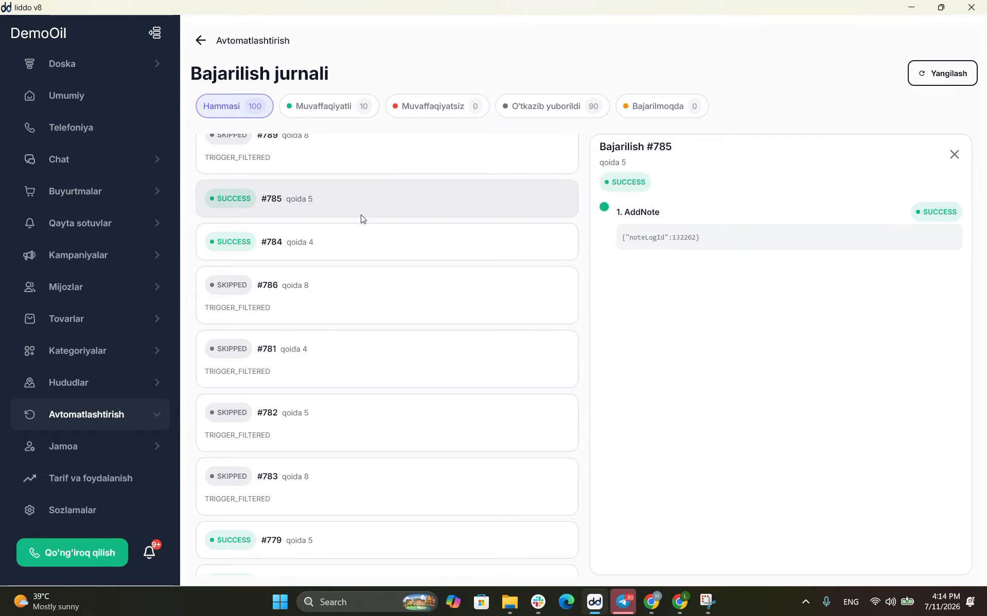
Filter the execution log by Muvaffaqiyatli, Muvaffaqiyatsiz and O'tkazib yuborildi, and end on Muvaffaqiyatsiz
scroll(356, 208, "up", 20)
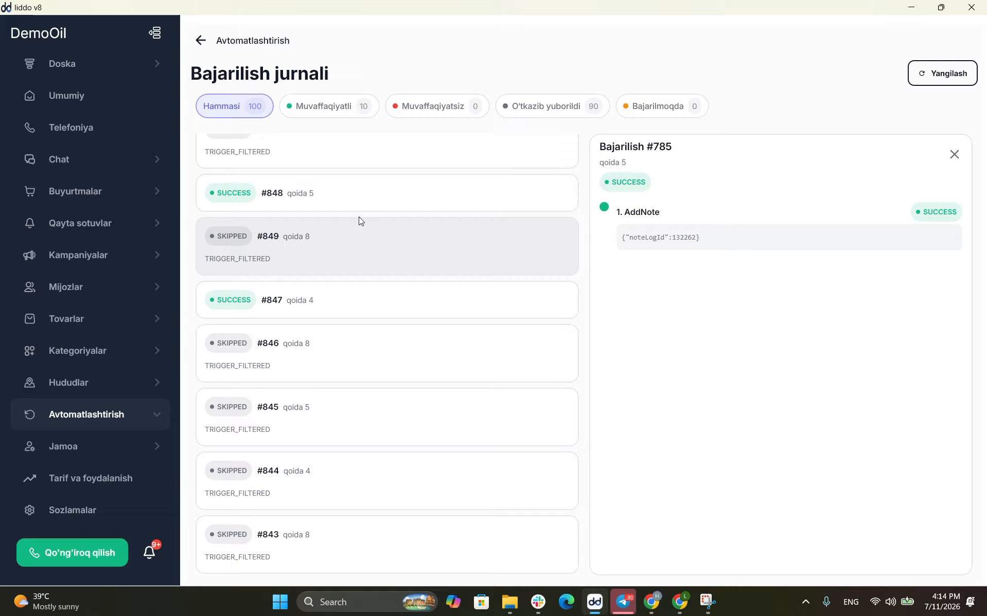
left_click(315, 104)
left_click(413, 108)
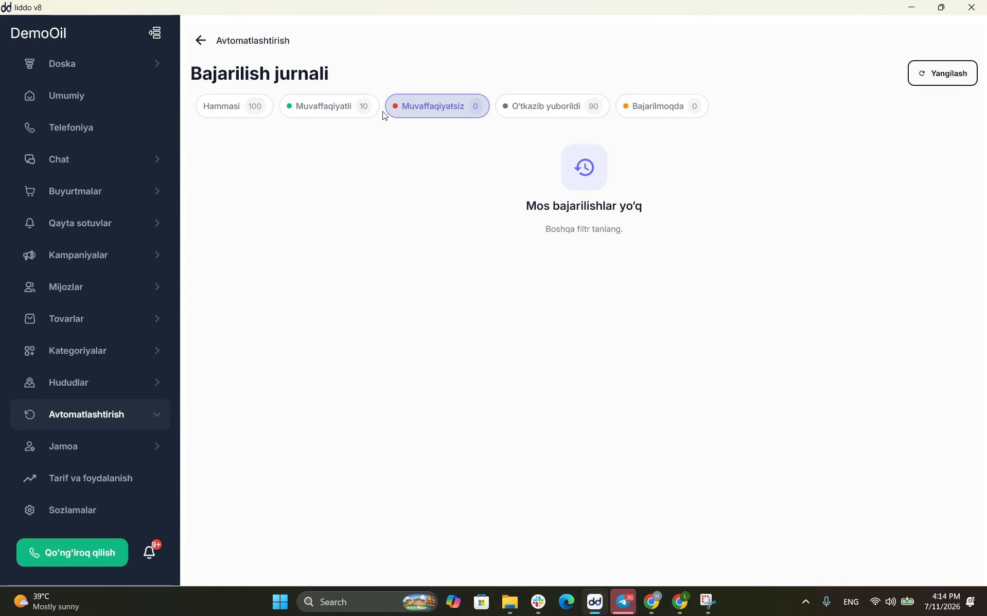
left_click(542, 109)
scroll(315, 319, "down", 9)
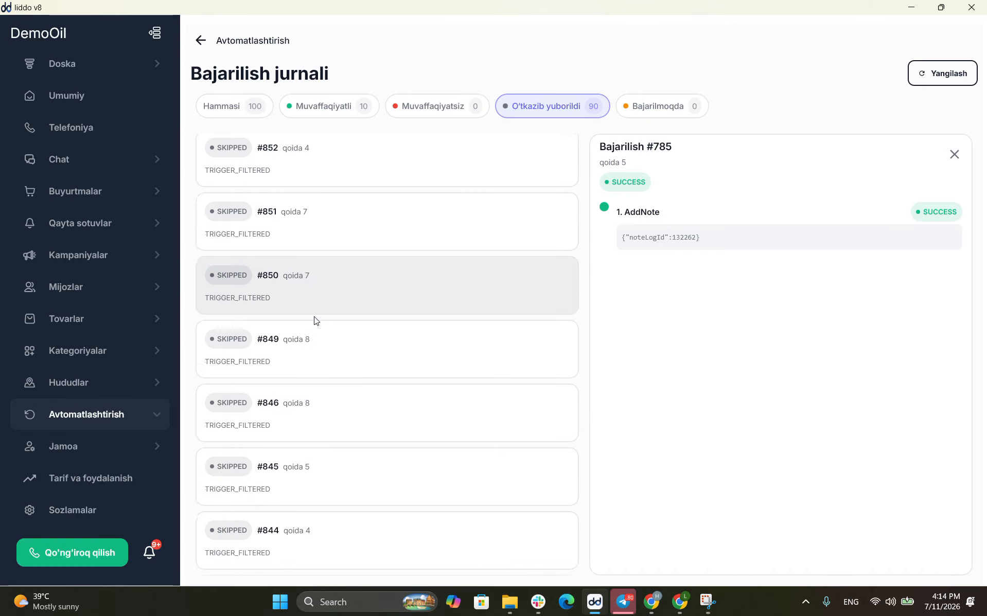
scroll(314, 319, "up", 10)
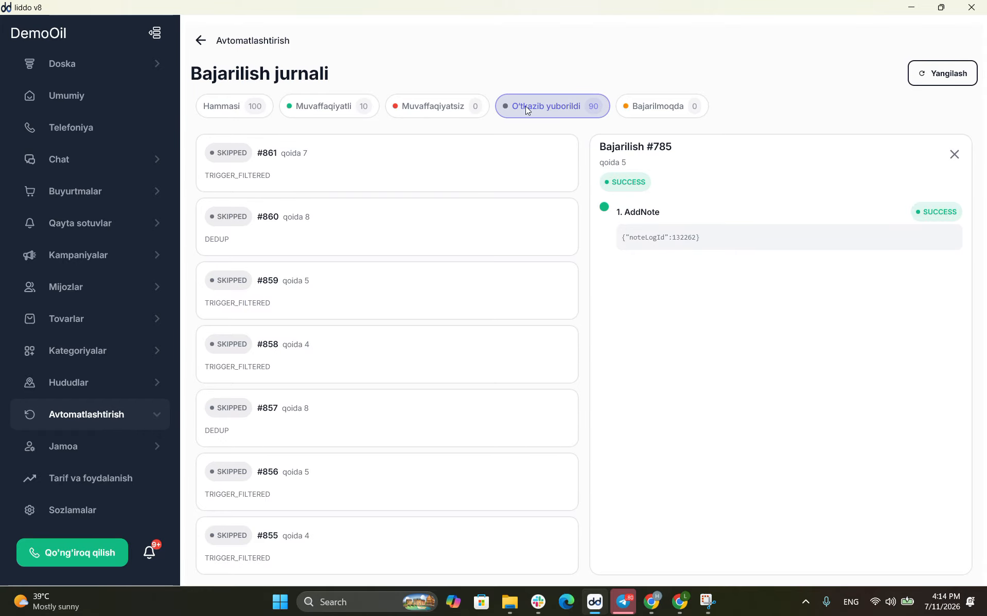
left_click(433, 109)
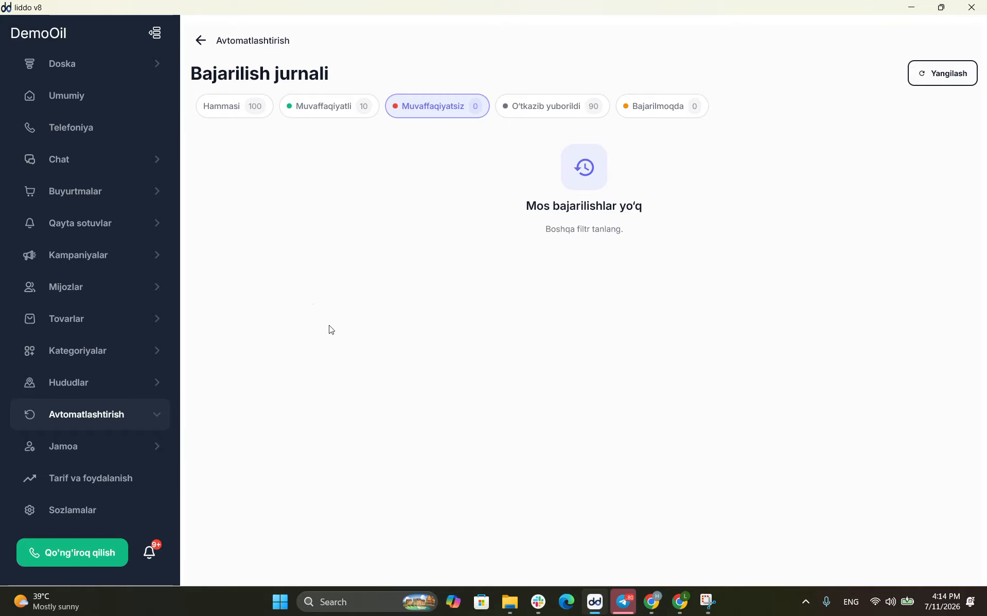
Filter the execution log by Bajarilmoqda, restore the Hammasi filter and return to the Avtomatlashtirish rules
left_click(661, 108)
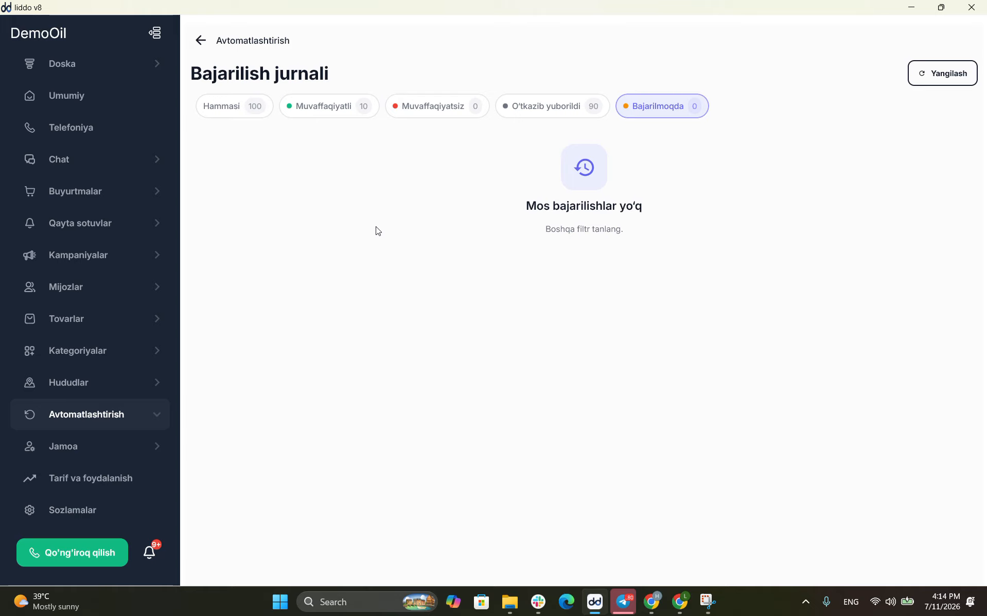
left_click(238, 101)
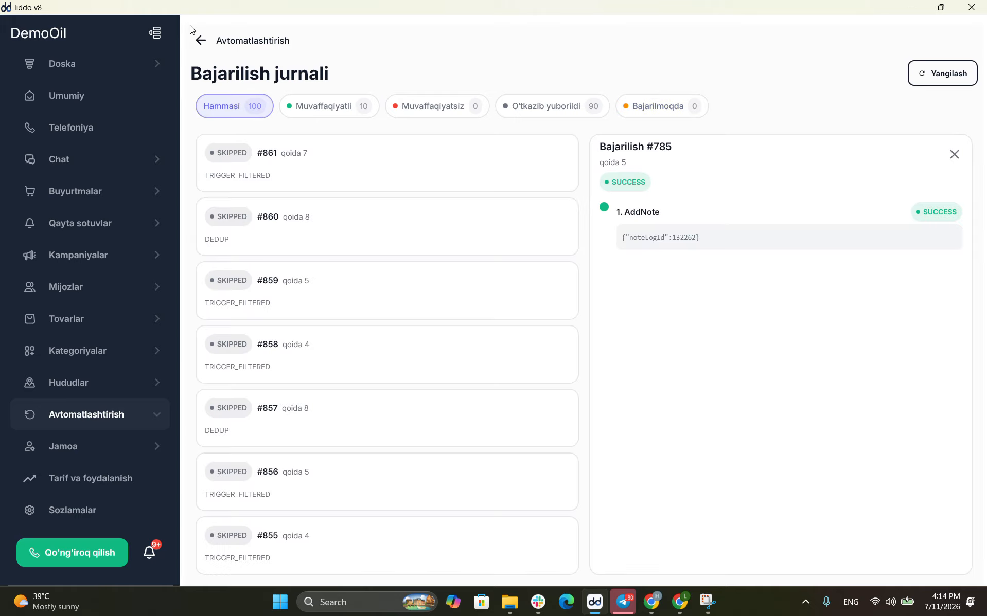
left_click(200, 40)
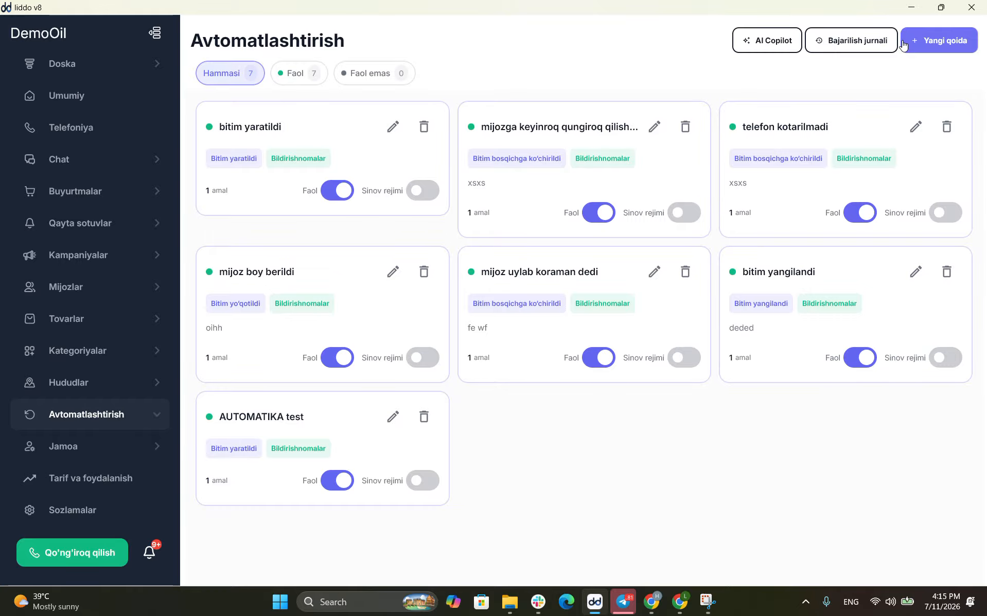
Open the Doska board and view the first Yangi lidlar lead's details and its call dialer without placing a call
left_click(128, 56)
scroll(306, 198, "left", 10)
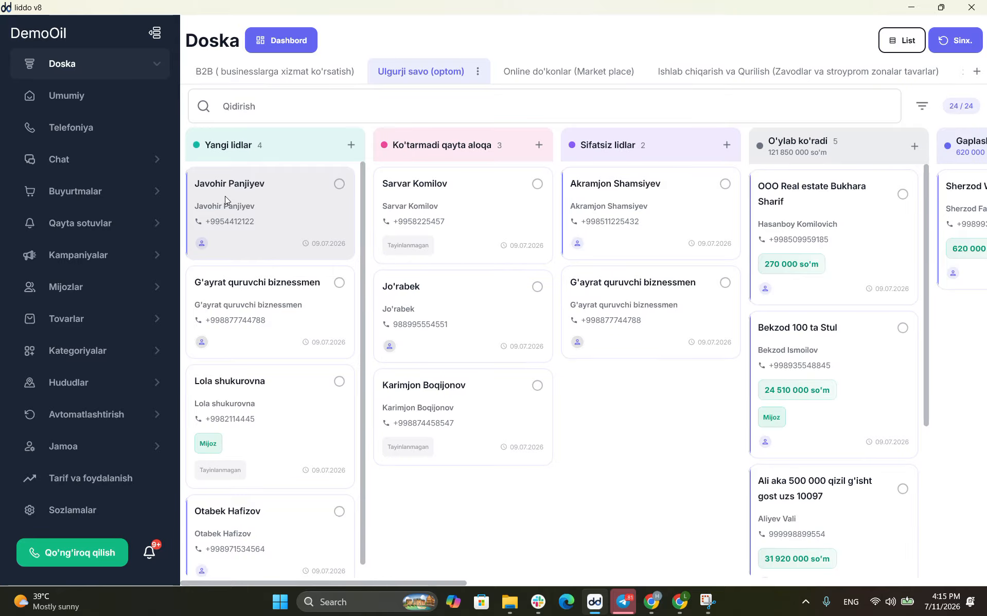
left_click(268, 210)
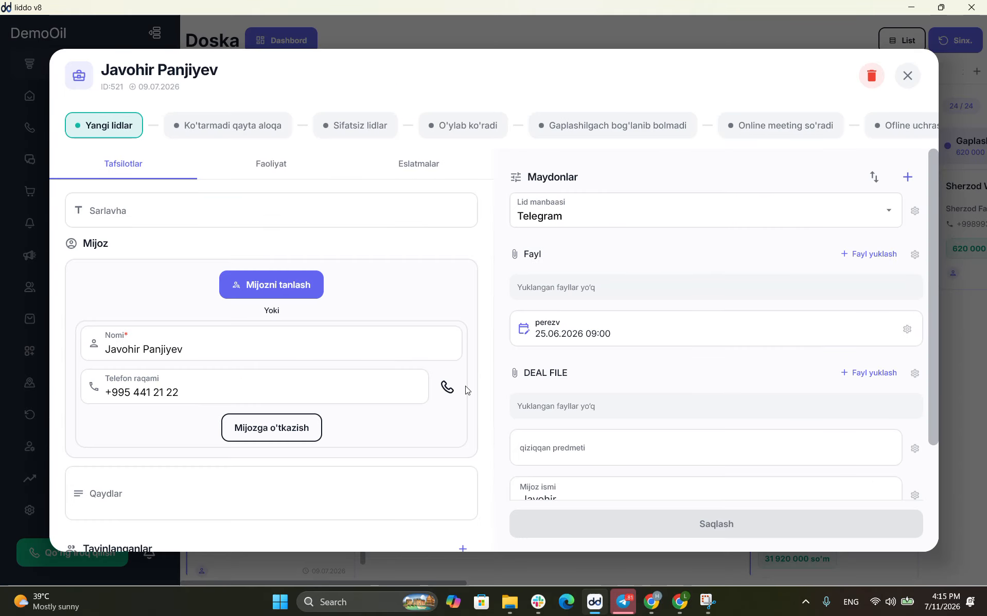
left_click(447, 387)
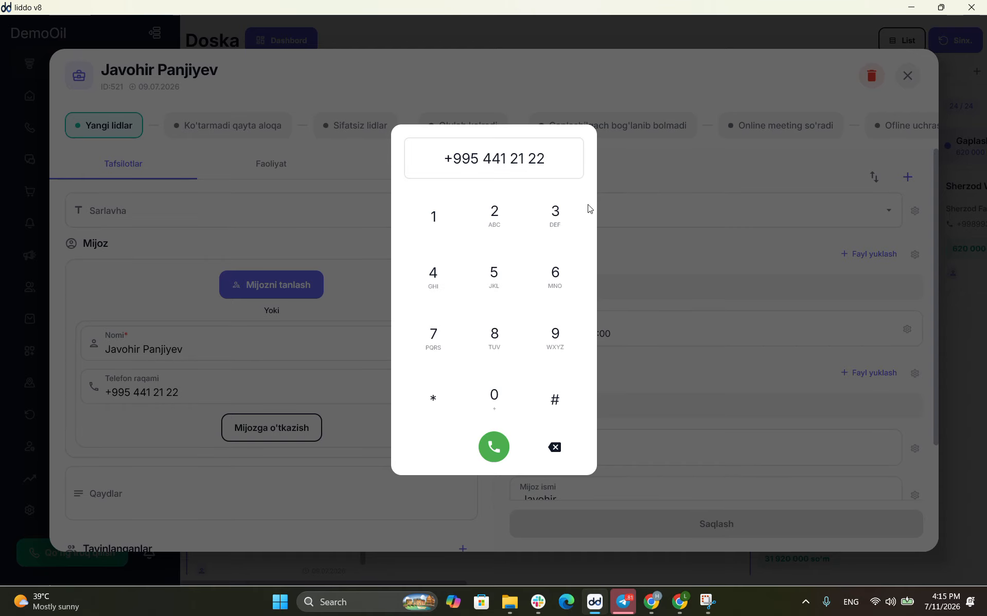
left_click(656, 166)
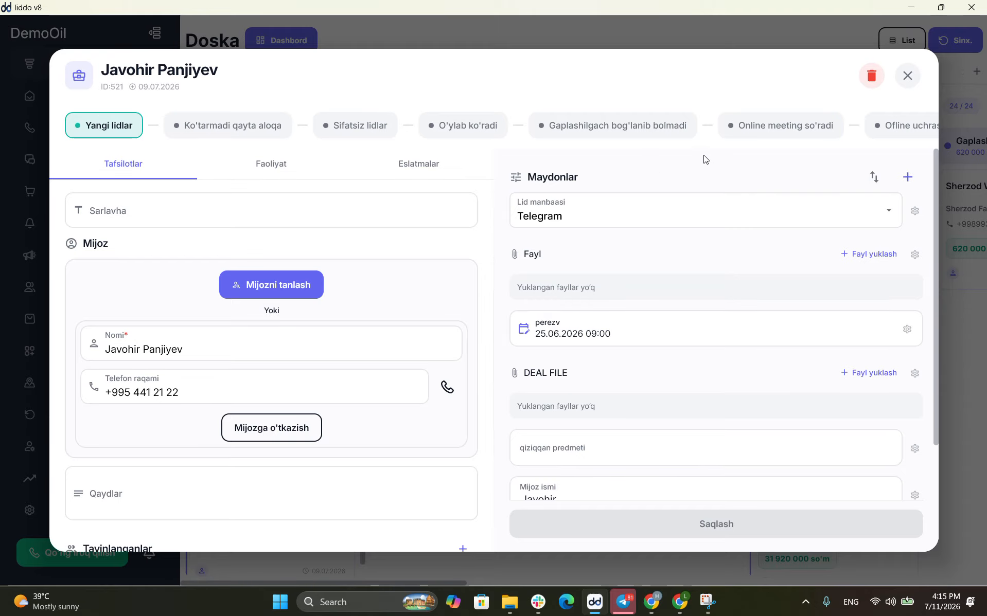
left_click(909, 70)
left_click(264, 224)
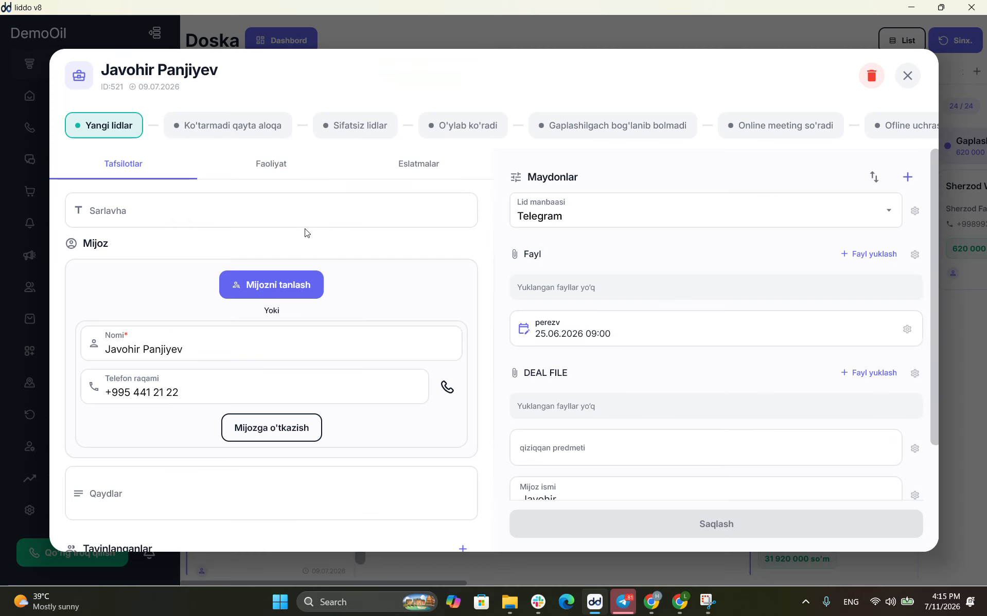
left_click(907, 75)
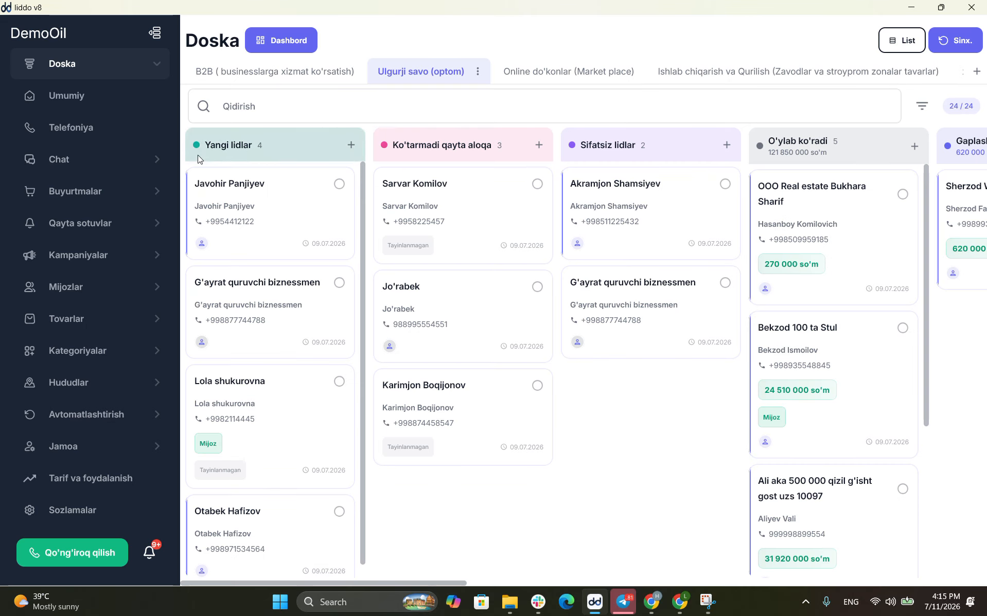
Move the first lead from Yangi lidlar to Ko'tarmadi qayta aloqa and view its details
left_click(214, 190)
left_click_drag(214, 190, 410, 181)
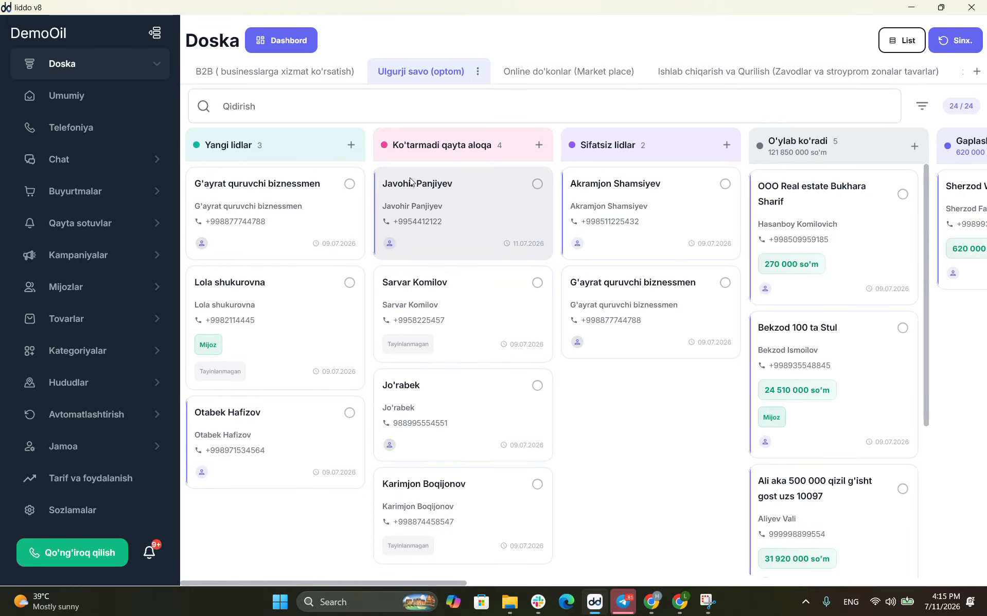
left_click(472, 212)
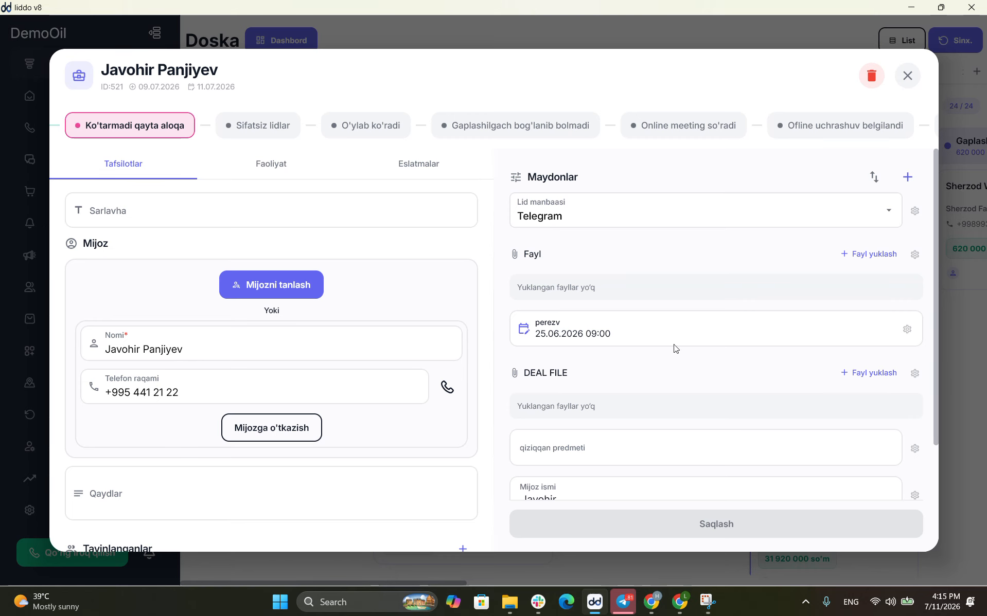
left_click(907, 75)
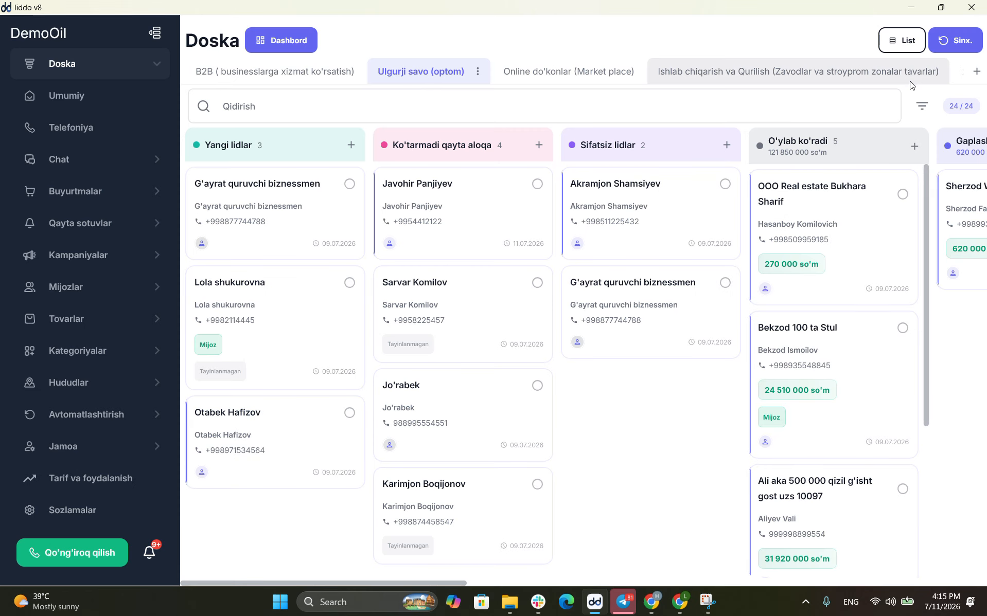
Add a reminder titled "qayta aloqa" for 12.07.2026 at 10:00 to the first lead in Ko'tarmadi qayta aloqa, and close the lead
left_click(468, 183)
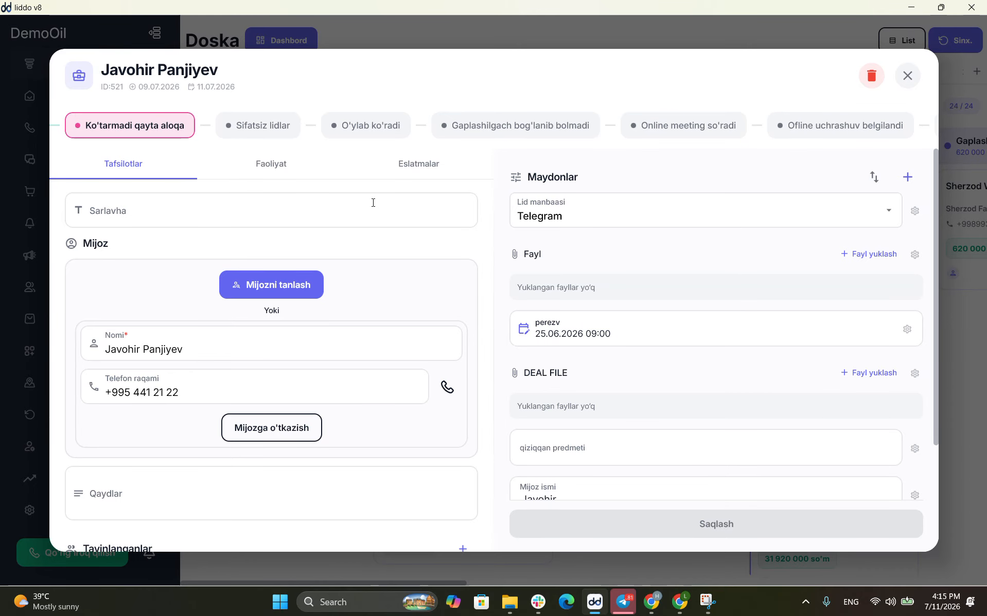
left_click(420, 165)
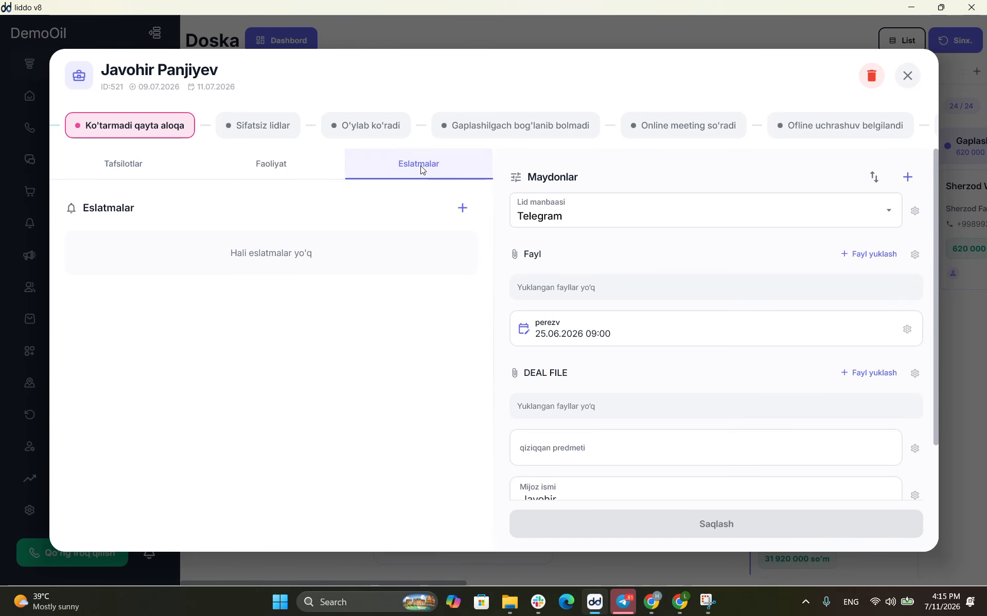
left_click(463, 211)
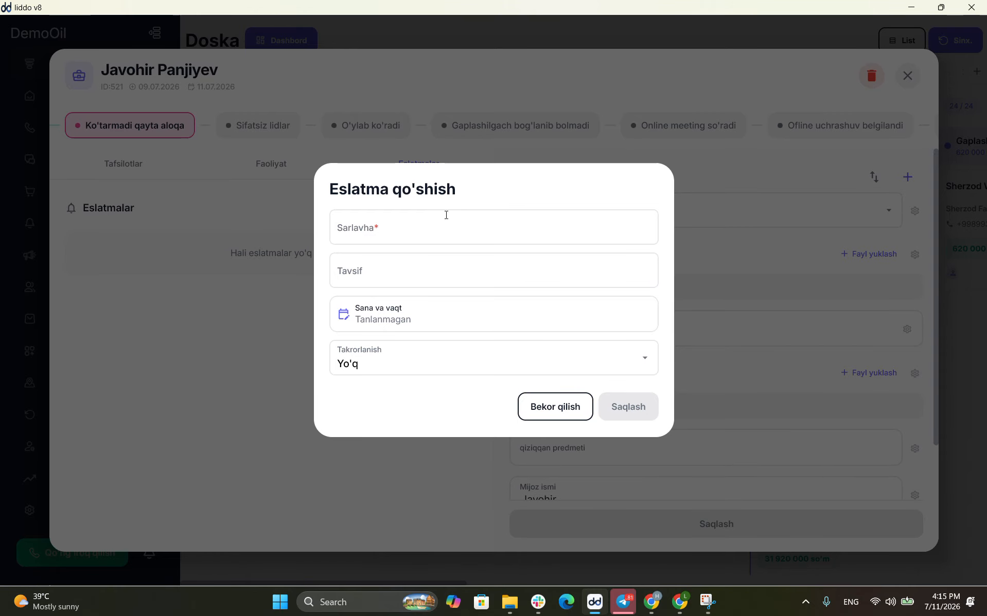
type("qay")
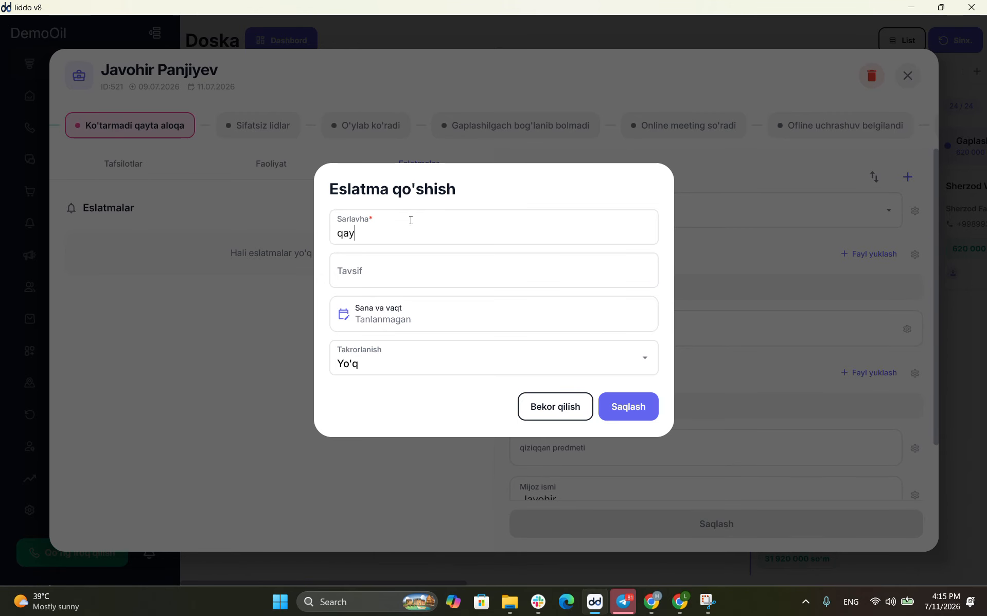
type("ta aloqa")
left_click(404, 307)
left_click(407, 341)
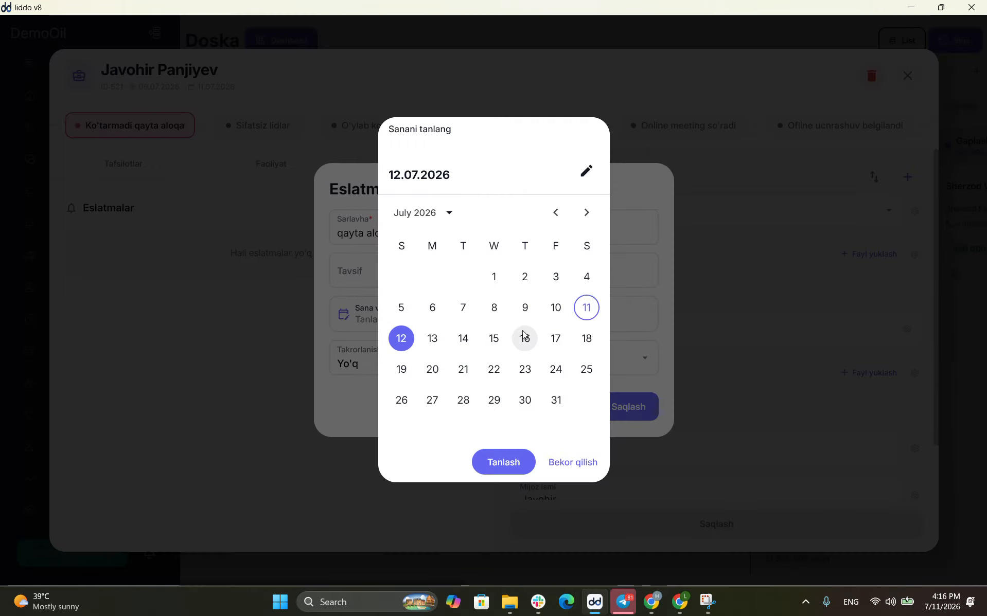
left_click(500, 460)
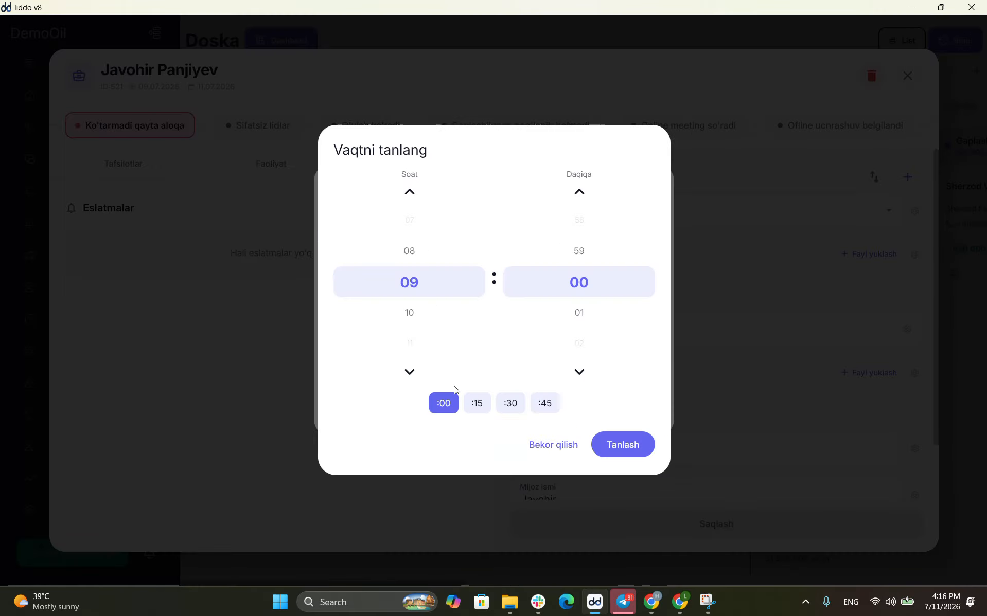
left_click(409, 373)
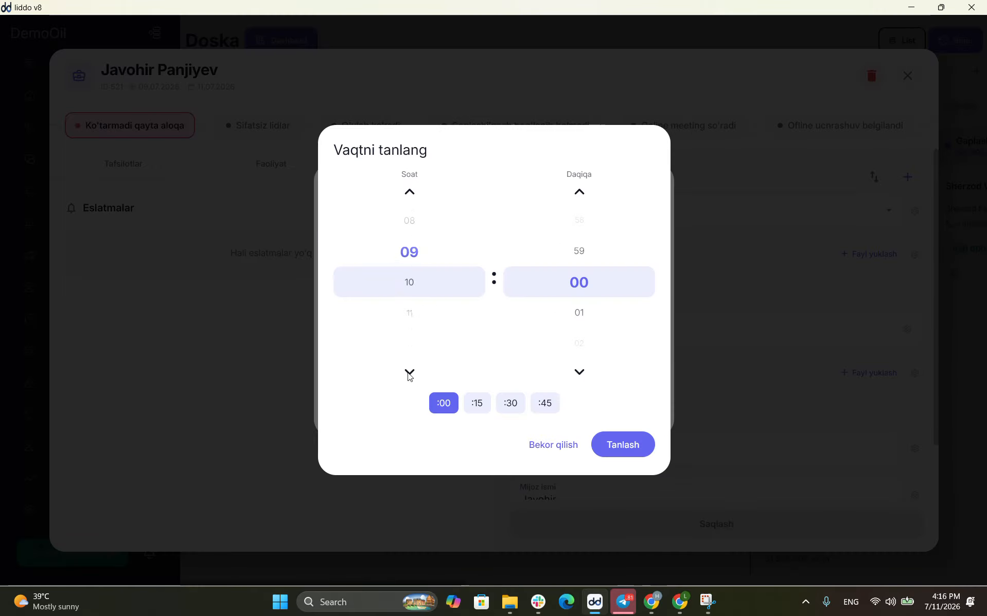
left_click(623, 445)
left_click(617, 408)
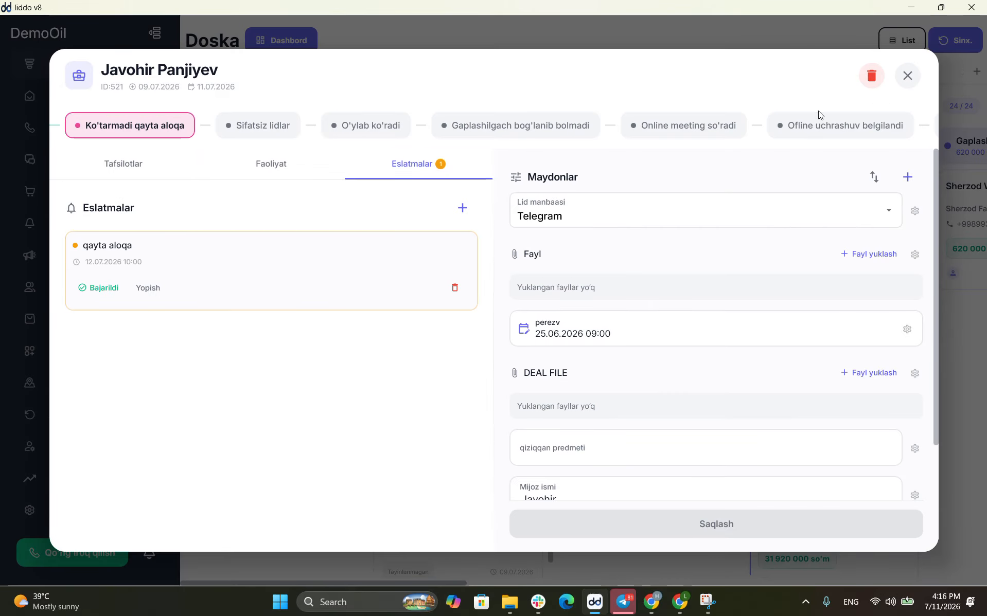
left_click(907, 76)
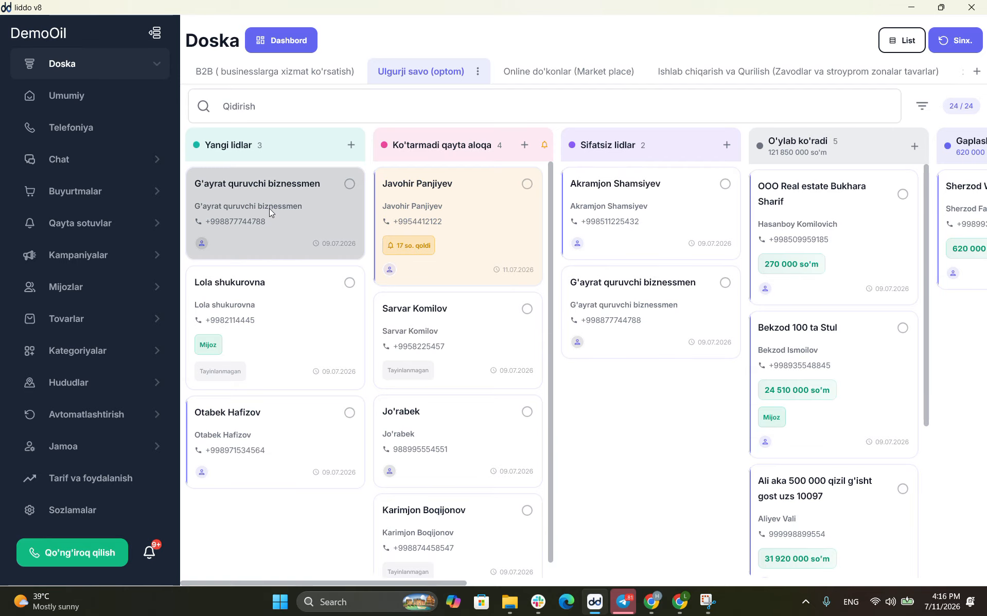
Move the lead with the reminder back to Yangi lidlar, view its details, and return it to Ko'tarmadi qayta aloqa
left_click_drag(269, 209, 309, 209)
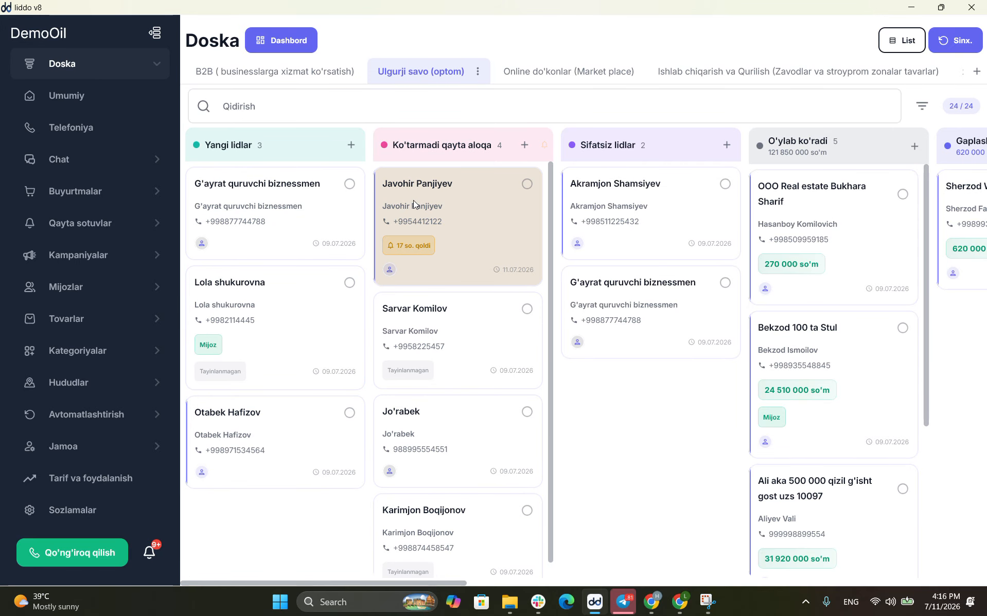
left_click_drag(418, 207, 227, 213)
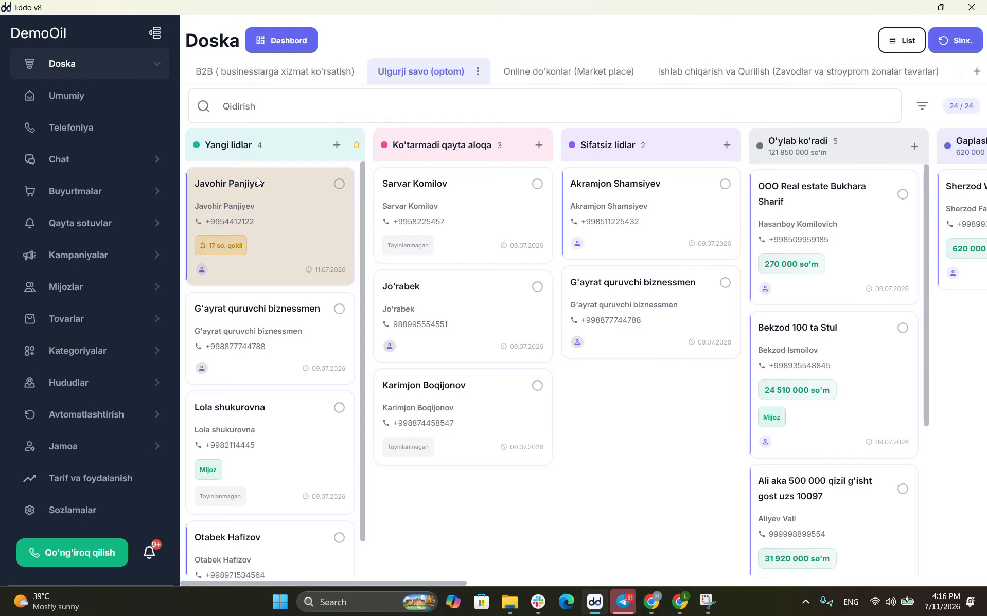
left_click(251, 190)
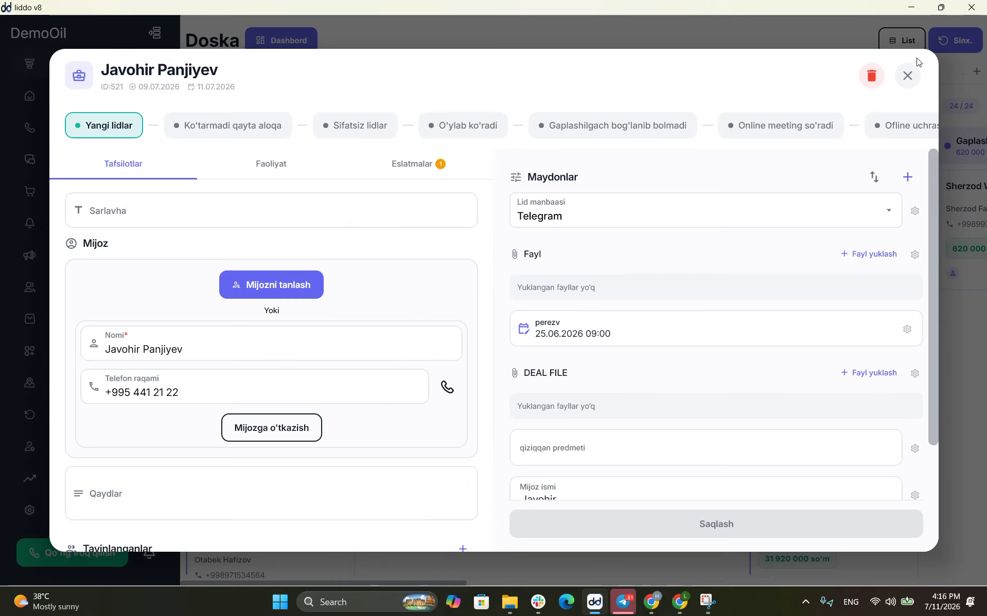
left_click(908, 79)
left_click_drag(337, 206, 473, 211)
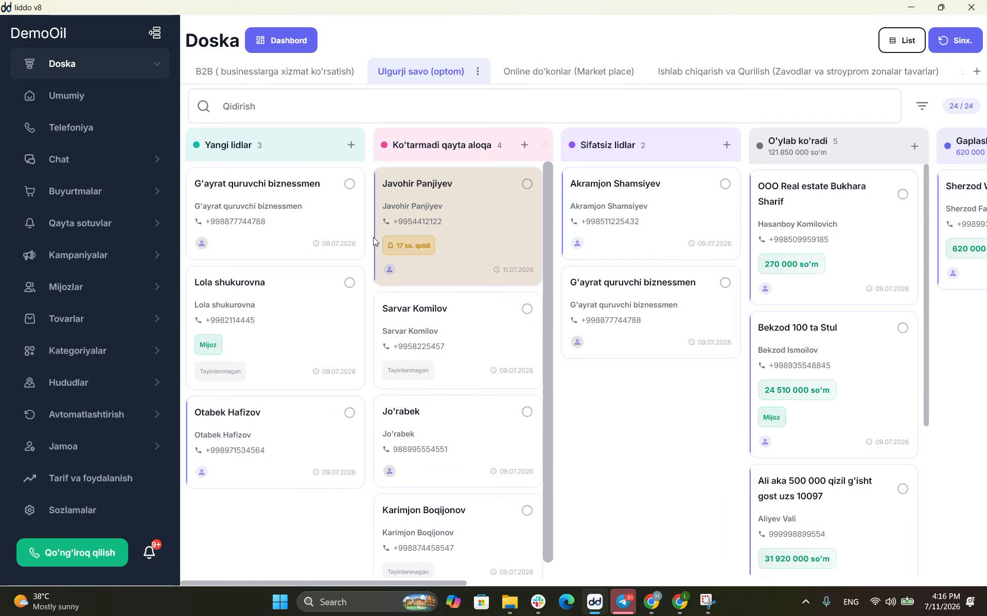
Start a new Avtomatlashtirish rule named "qayta aloqa" with the trigger Bitim bosqichga ko'chirildi
left_click(64, 407)
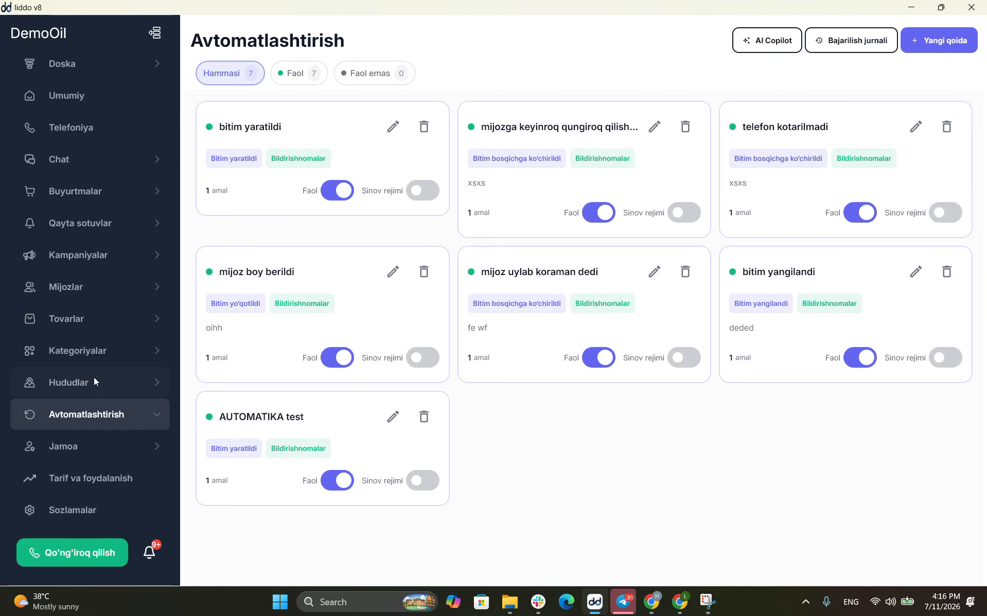
left_click(922, 44)
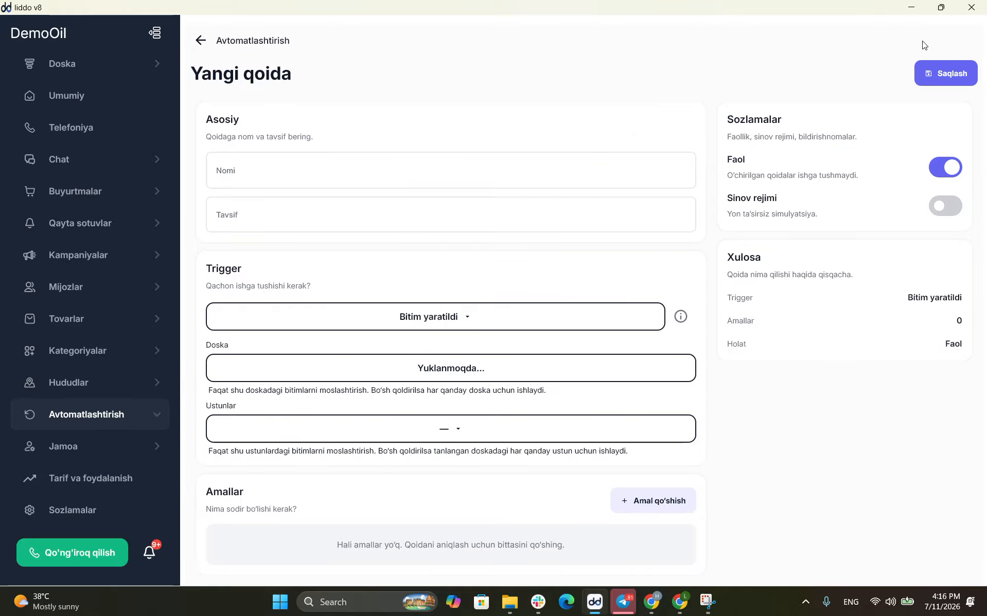
left_click(232, 176)
type("qaty")
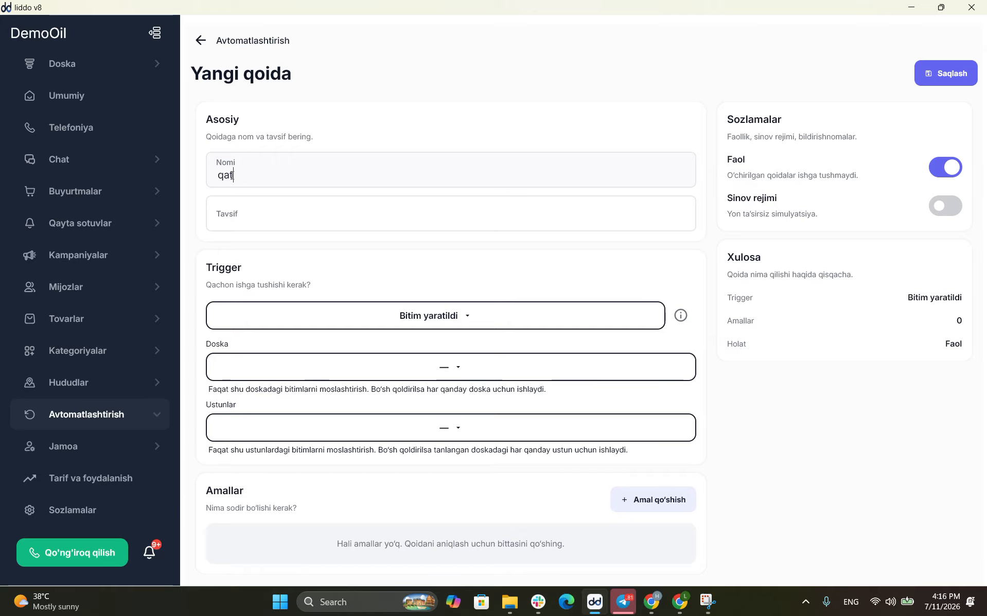
key("BackSpace")
key("BackSpace")
type("yta aloqa")
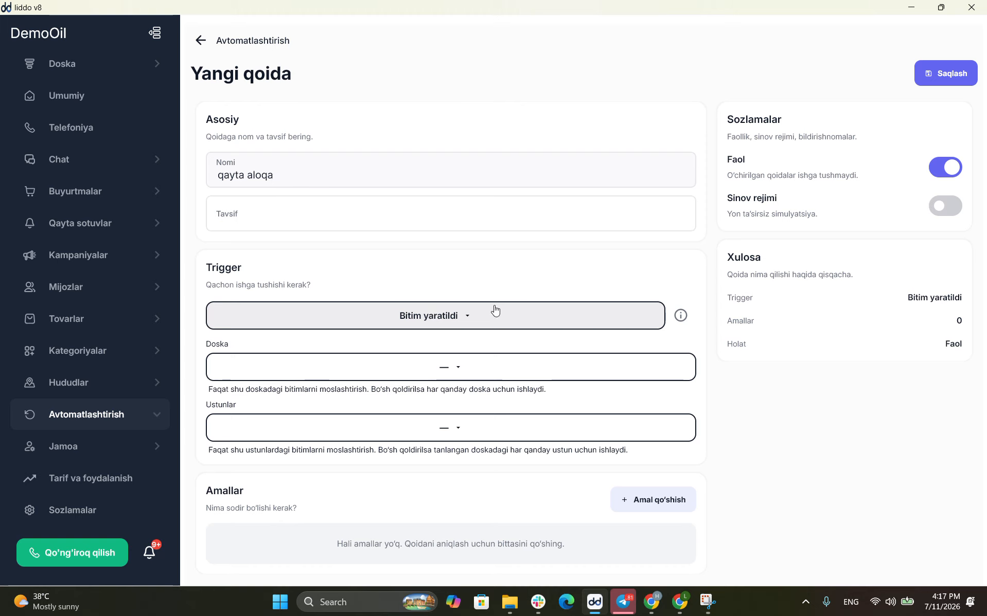
left_click(445, 314)
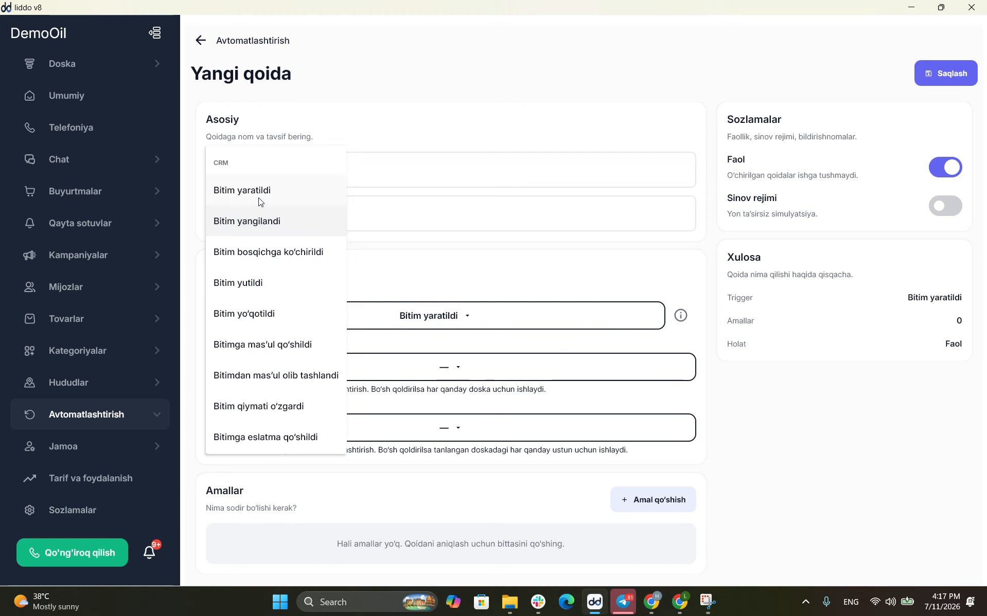
left_click(265, 251)
Set the stage-change trigger's Doska to Ulgurji savo (optom)
scroll(443, 337, "down", 1)
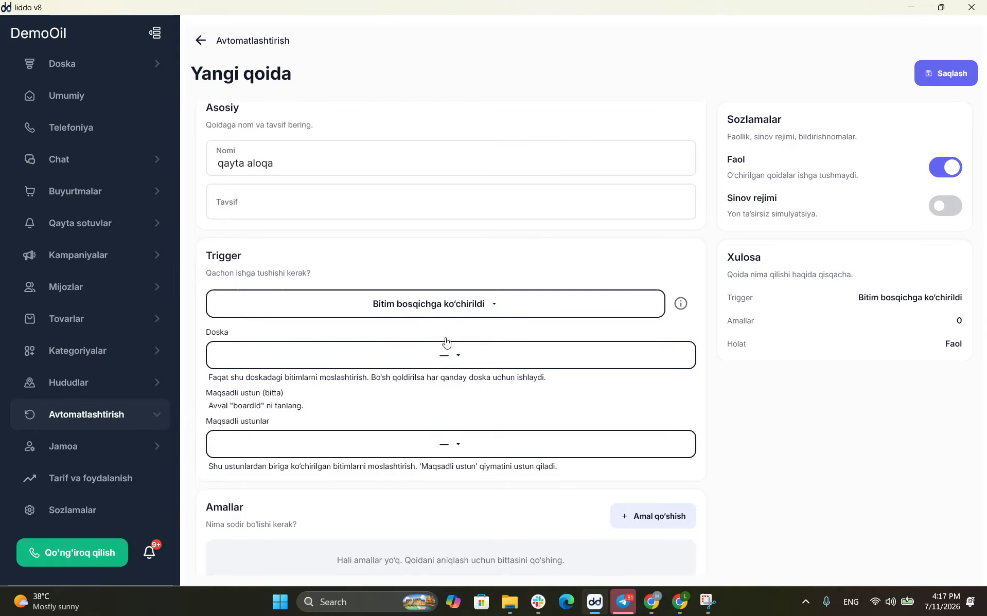
scroll(446, 342, "down", 1)
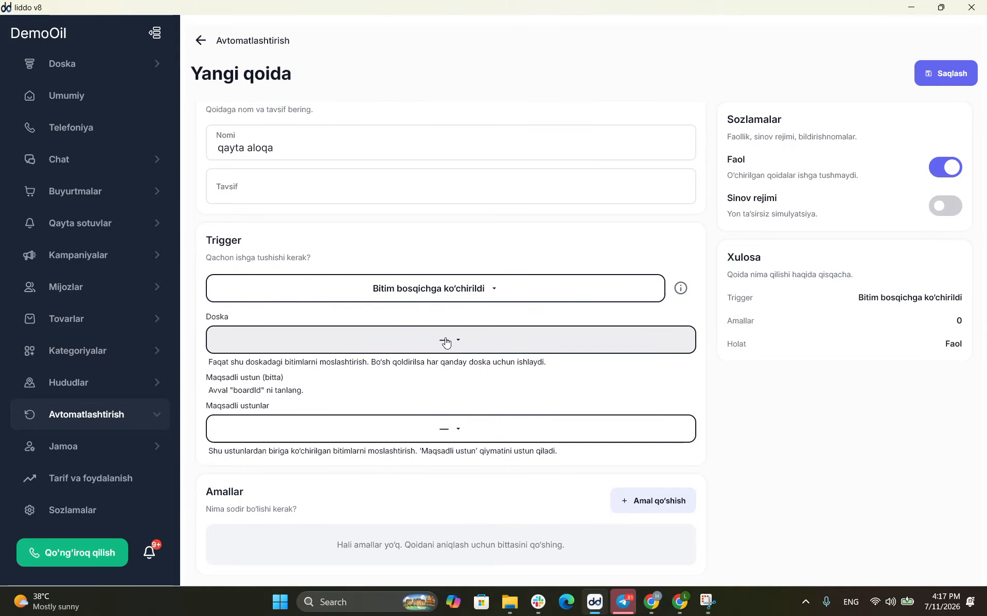
left_click(462, 344)
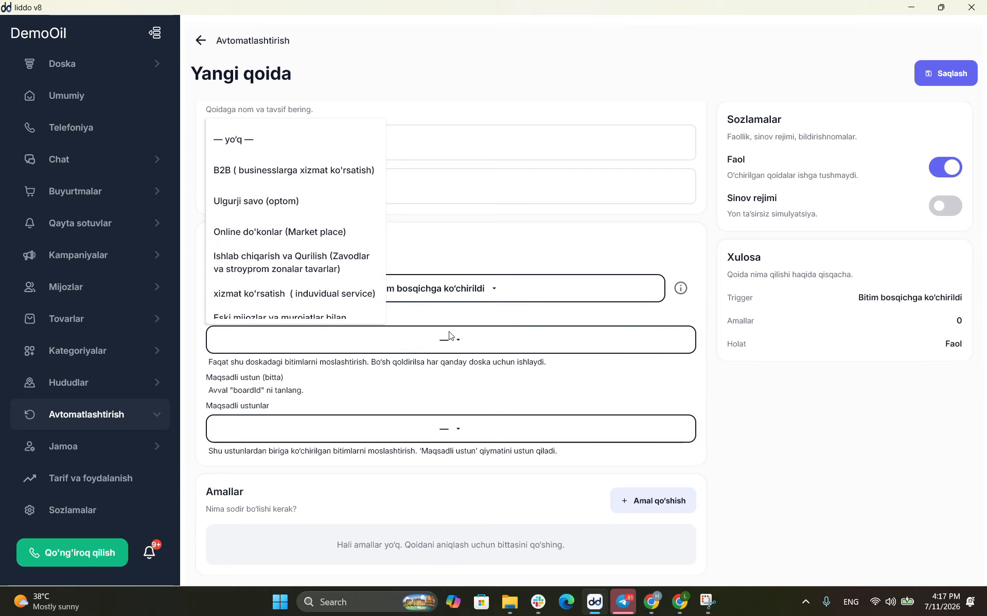
scroll(308, 203, "down", 2)
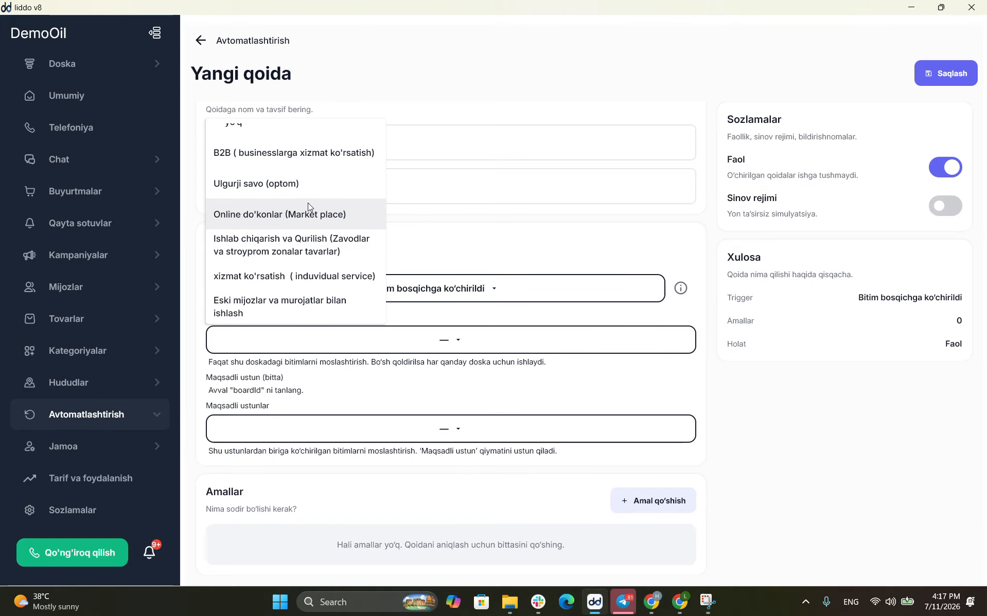
scroll(307, 203, "up", 2)
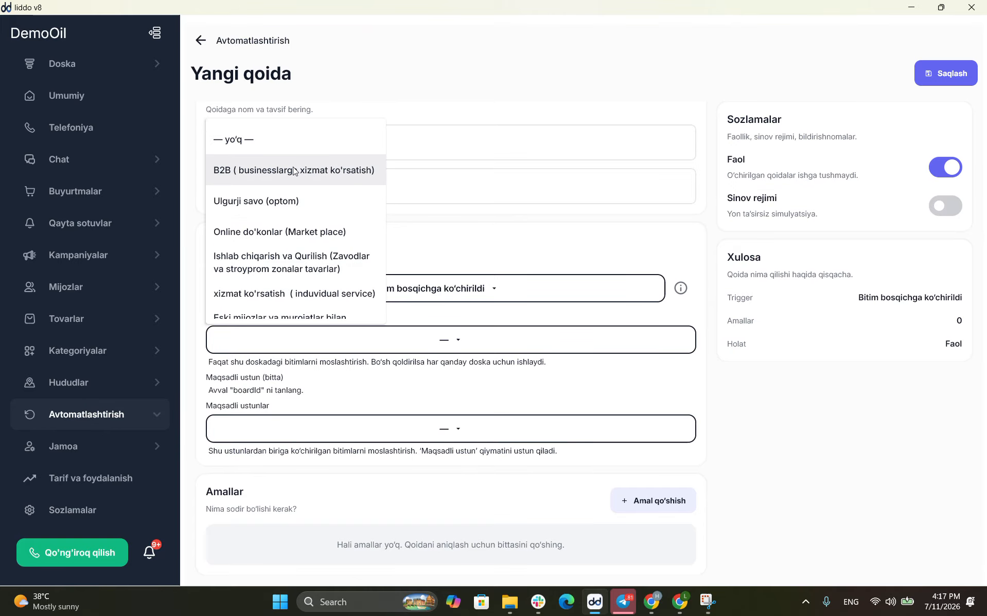
left_click(288, 200)
Set the trigger's Maqsadli ustun (bitta) to Yangi lidlar and its Maqsadli ustunlar to Ko'tarmadi qayta aloqa
scroll(367, 367, "down", 1)
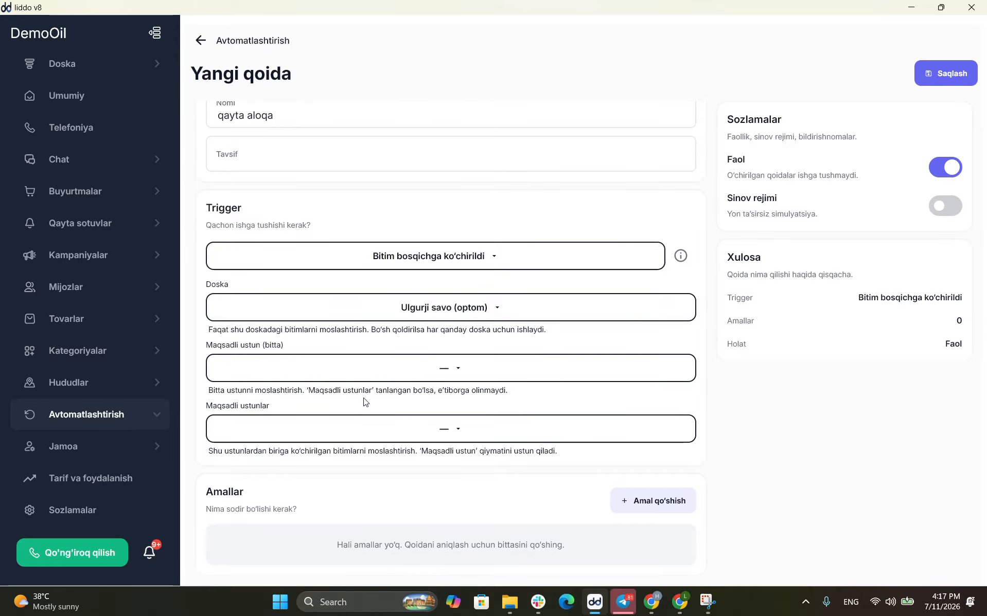
left_click(367, 367)
left_click(303, 201)
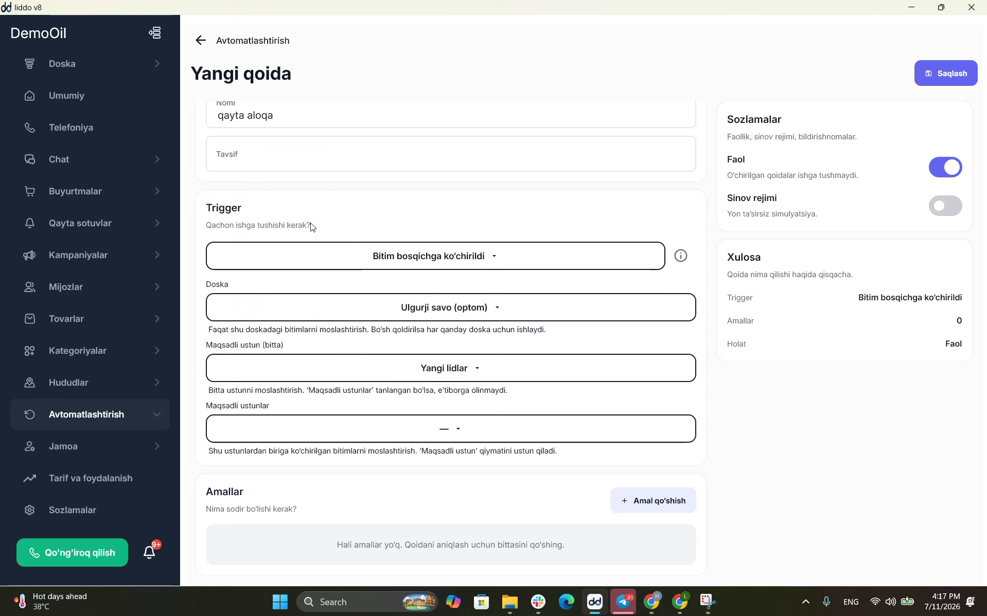
left_click(414, 438)
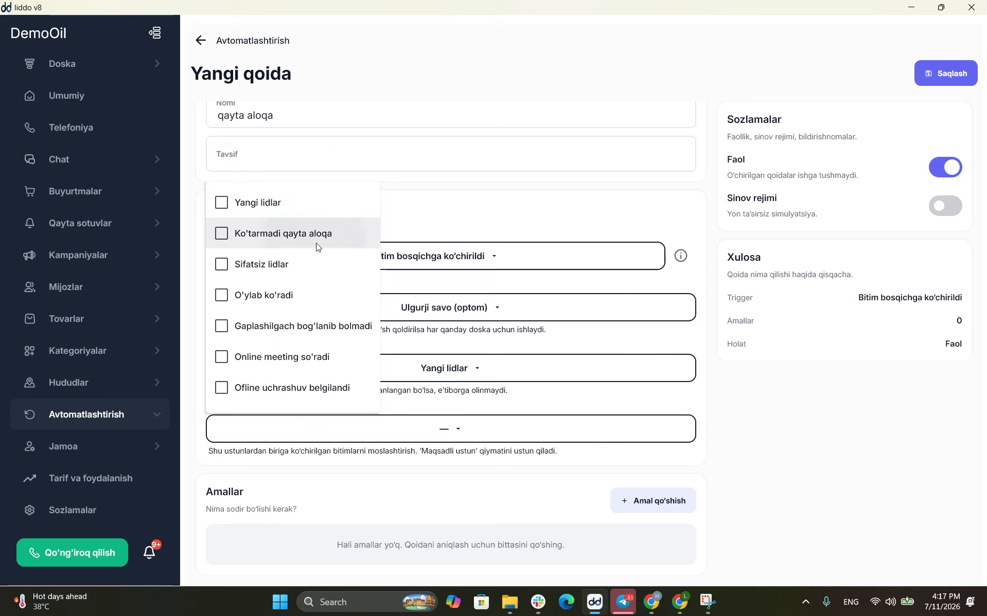
left_click(317, 247)
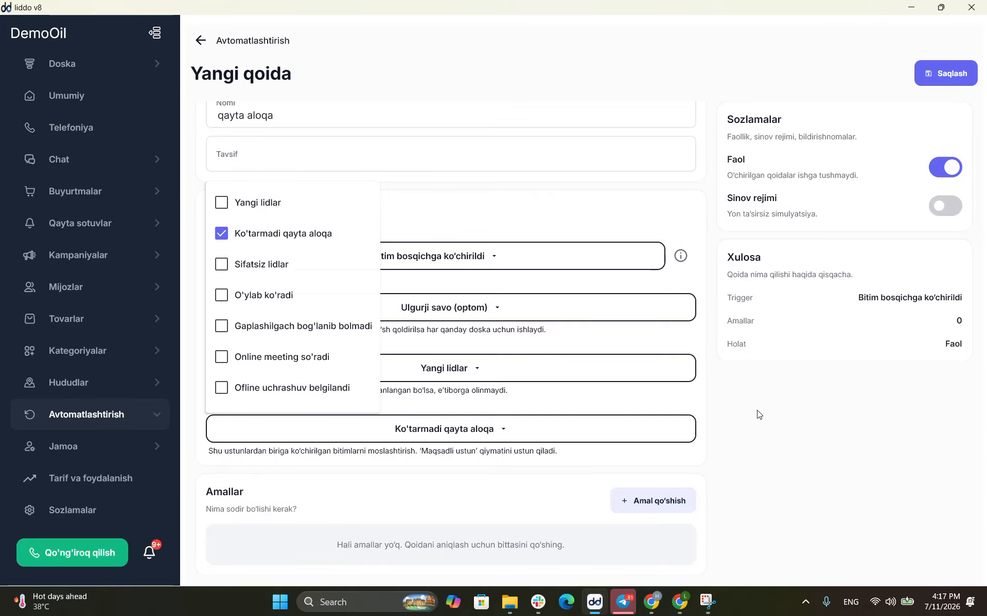
left_click(731, 415)
Rename the rule as "qachon qayta aloqaga chiqasan?" and try to save it
scroll(310, 518, "up", 2)
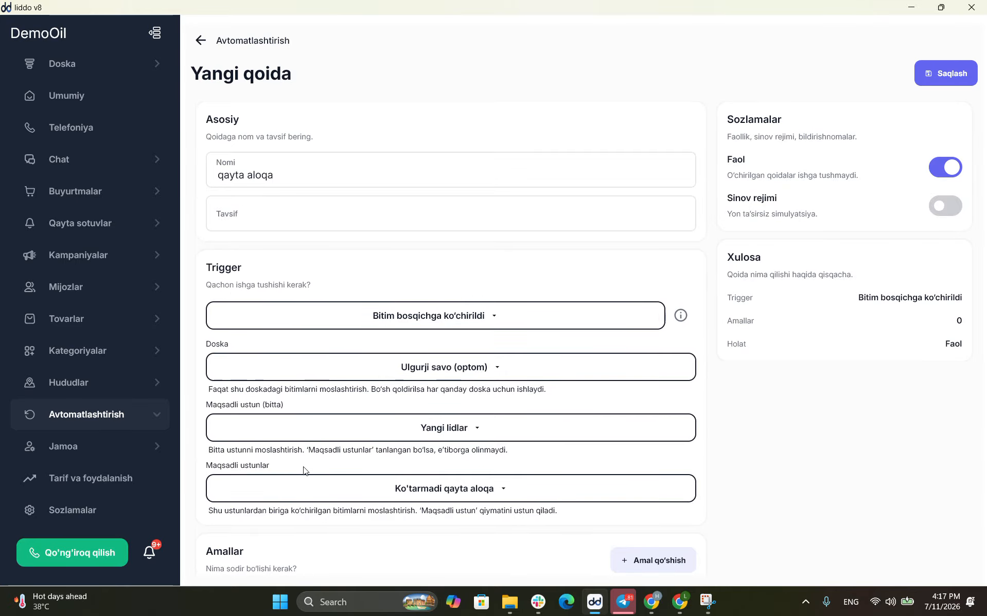
left_click(293, 170)
key("BackSpace")
key("BackSpace")
key("BackSpace")
key("BackSpace")
key("BackSpace")
key("BackSpace")
key("BackSpace")
key("BackSpace")
key("BackSpace")
key("BackSpace")
key("BackSpace")
type("qachon qayta aloqaga chiq")
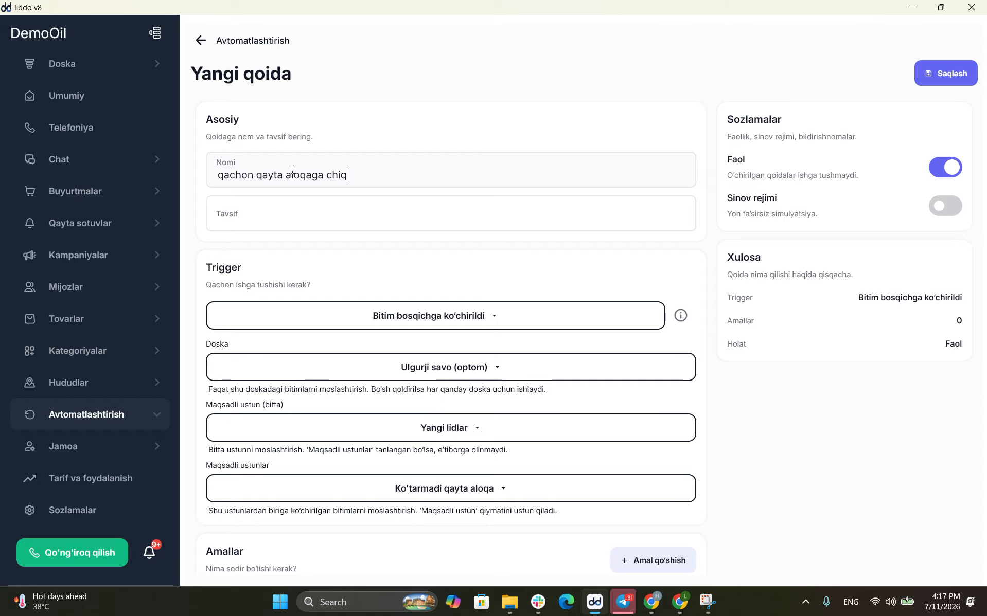
type("asan?")
scroll(482, 203, "down", 2)
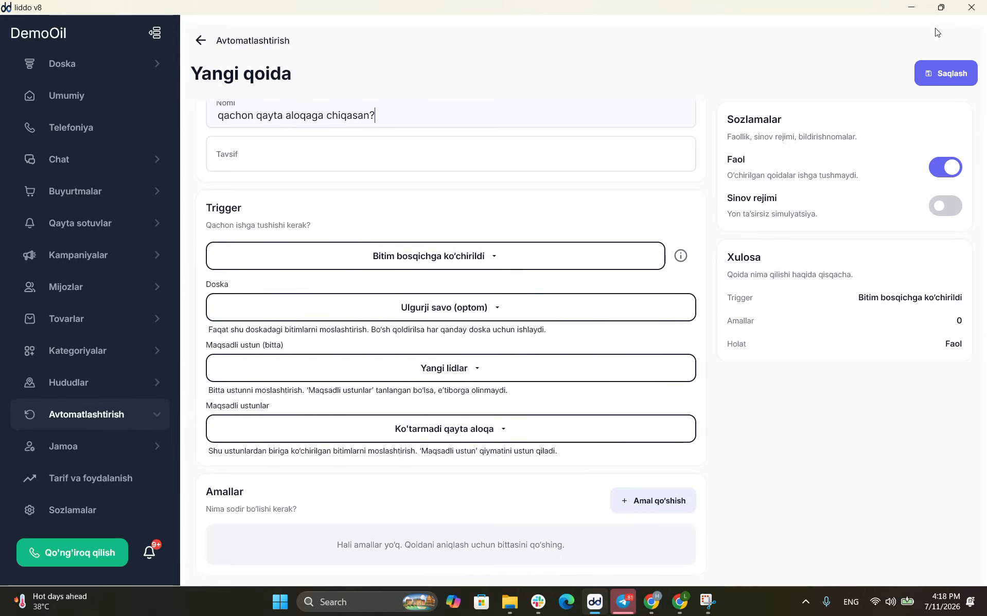
left_click(932, 82)
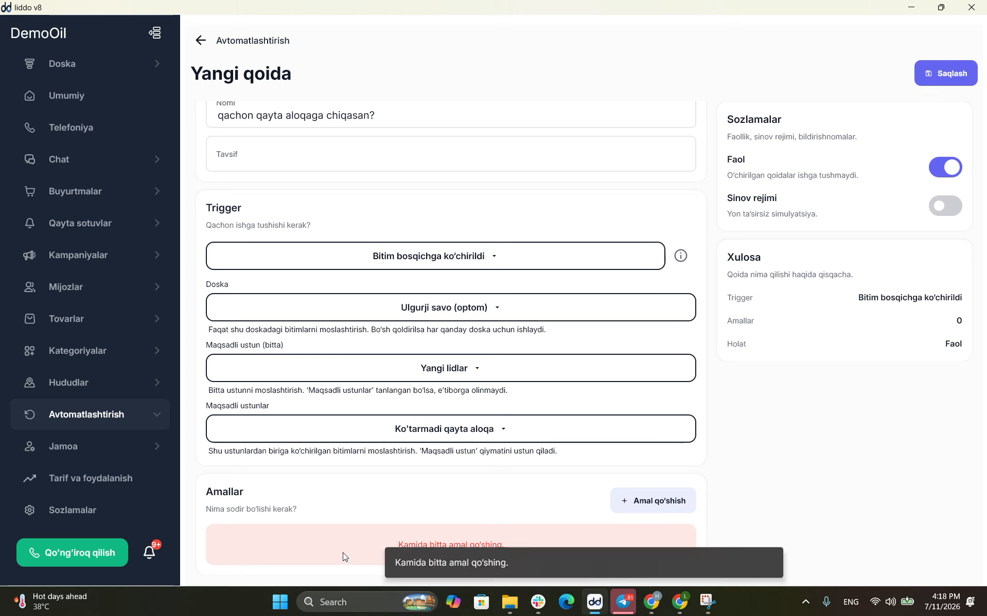
Add a Bitimni bosqichga ko'chirish action to the rule and try to save it
left_click(624, 499)
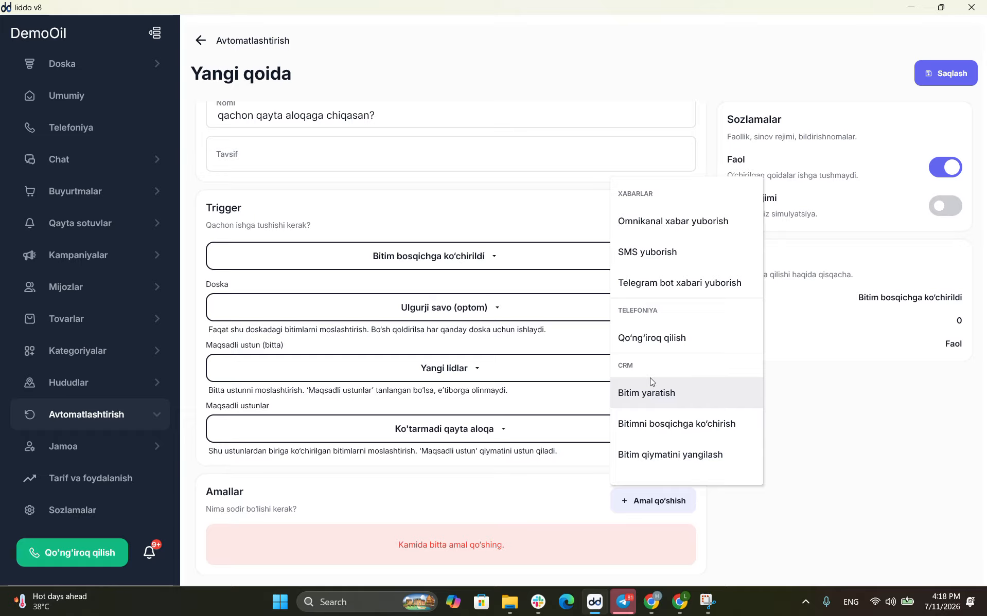
left_click(655, 422)
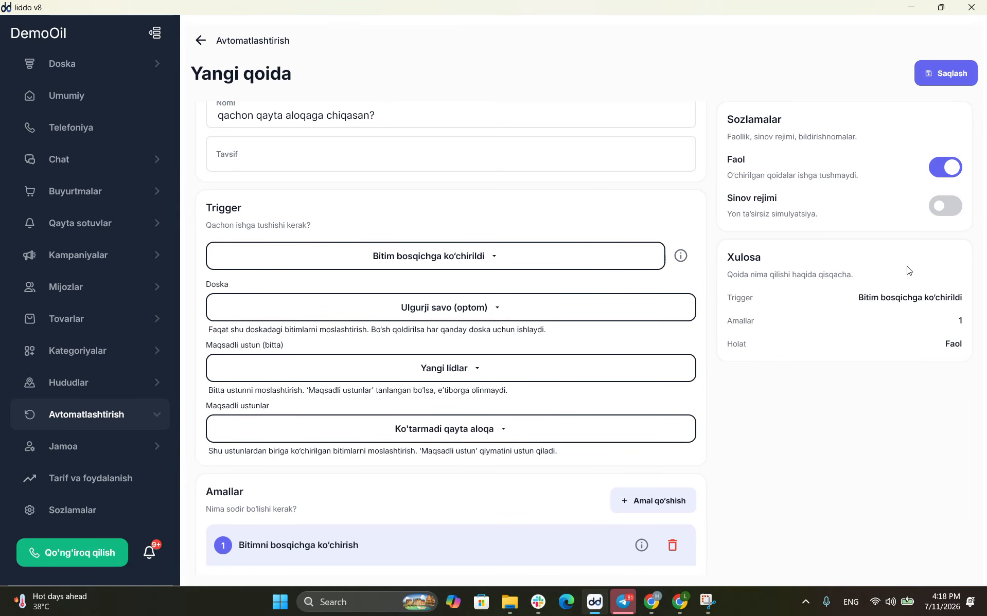
left_click(941, 87)
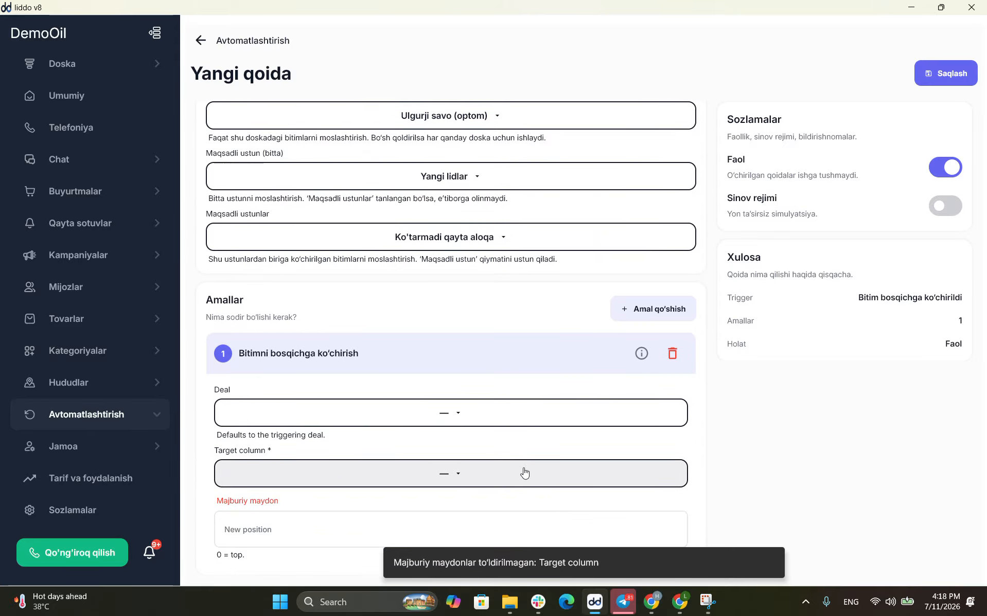
Assign the first named deal to the Bitimni bosqichga ko'chirish action and try to choose its target column
left_click(437, 419)
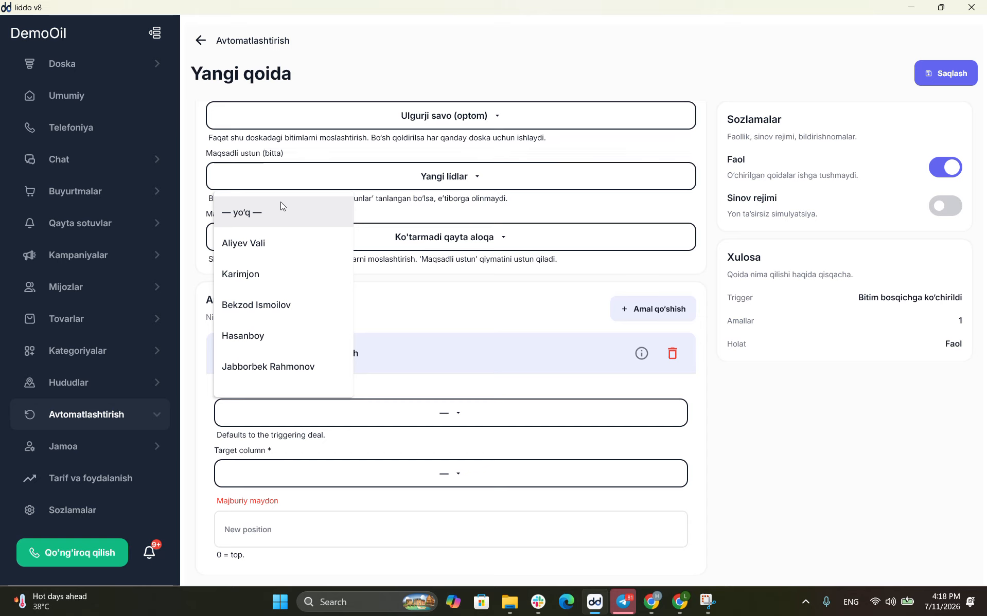
left_click(281, 217)
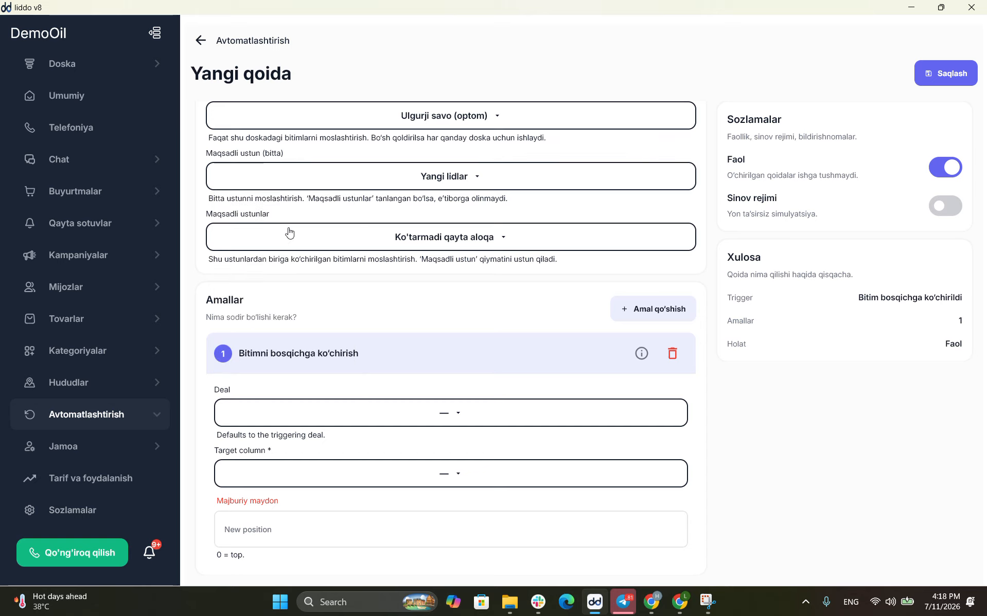
left_click(414, 411)
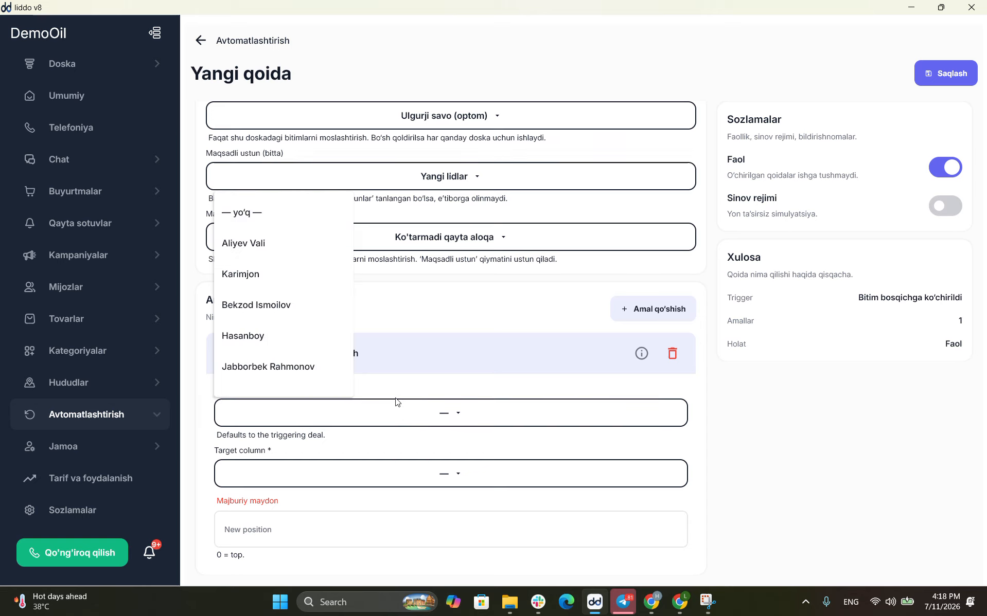
left_click(295, 246)
left_click(390, 476)
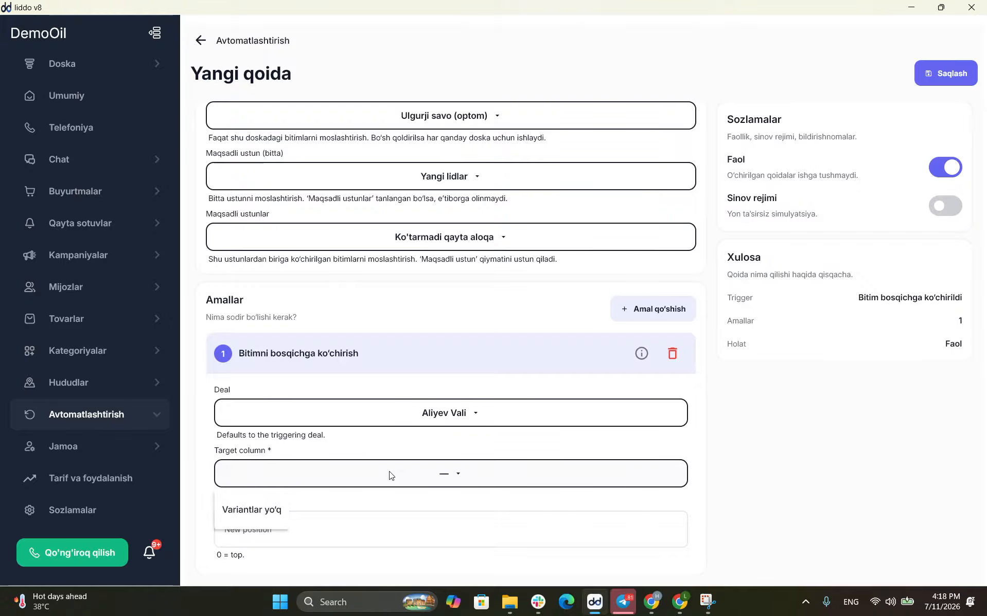
left_click(247, 520)
Switch the action's deal to the last listed customer and try again to choose a target column
left_click(420, 413)
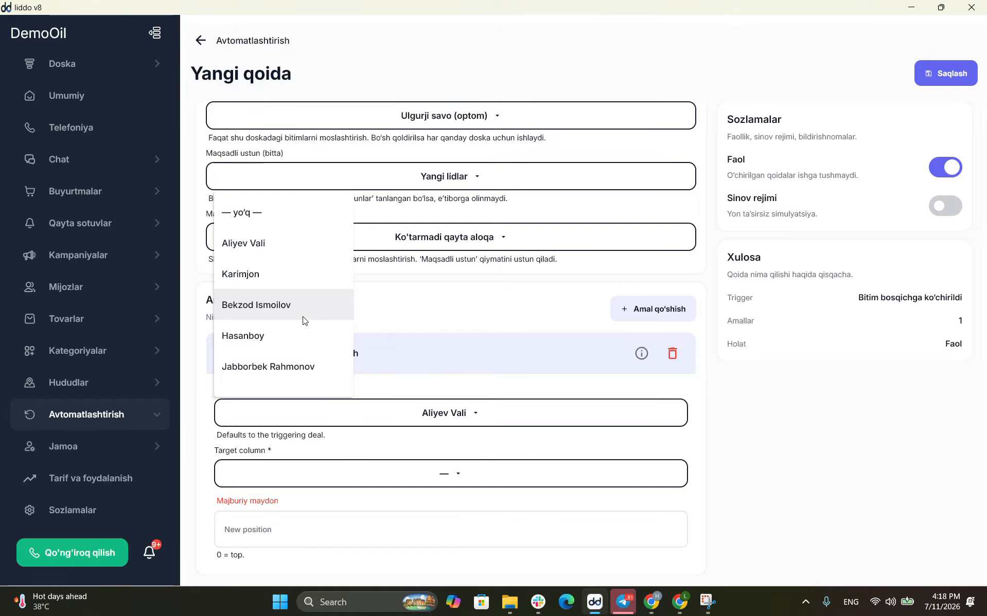
left_click(302, 366)
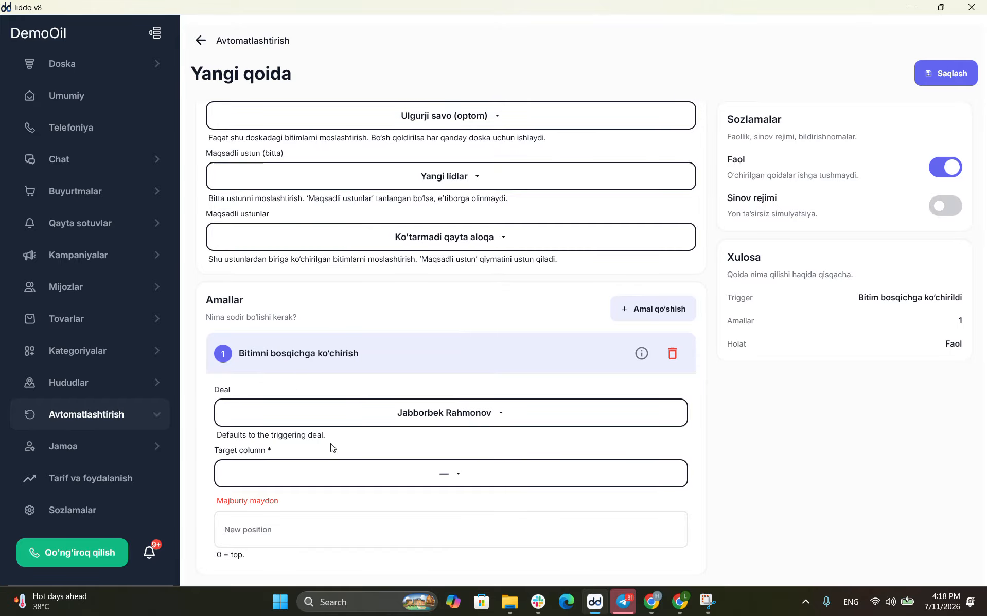
left_click(331, 465)
left_click(254, 517)
Set the action's New position to 0, check the target column options, and try to save the rule
left_click(262, 530)
type("0")
left_click(259, 476)
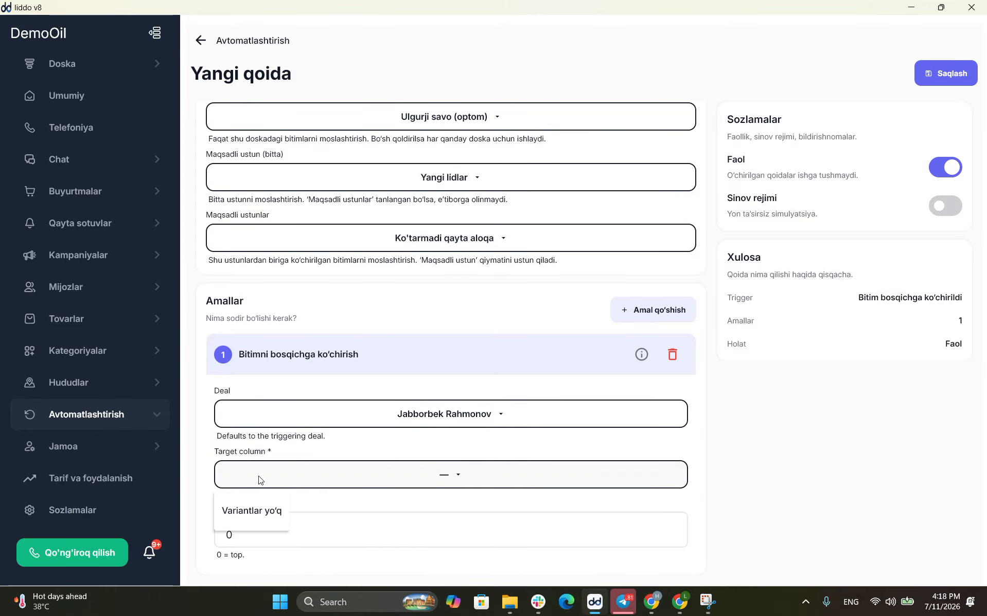
left_click(936, 75)
left_click(935, 77)
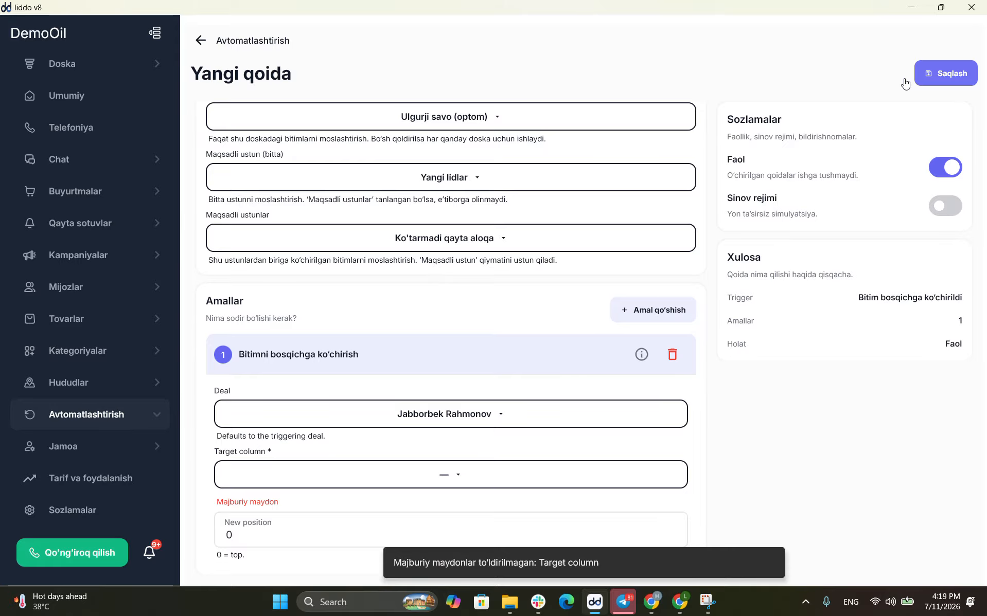
Review the trigger settings and delete the Bitimni bosqichga ko'chirish action from the rule
scroll(483, 227, "up", 1)
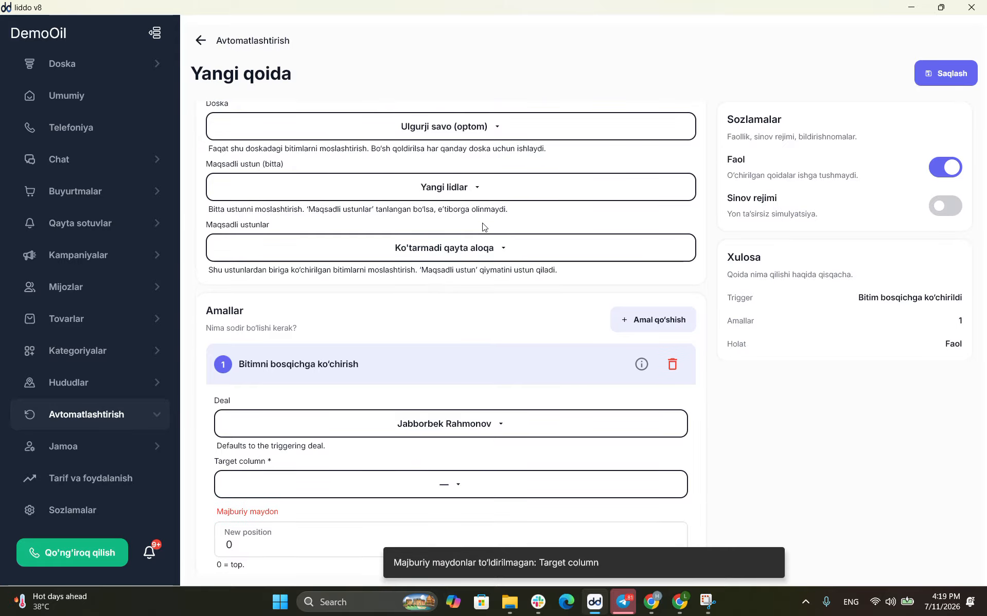
scroll(483, 227, "up", 5)
scroll(482, 227, "down", 2)
scroll(483, 227, "up", 1)
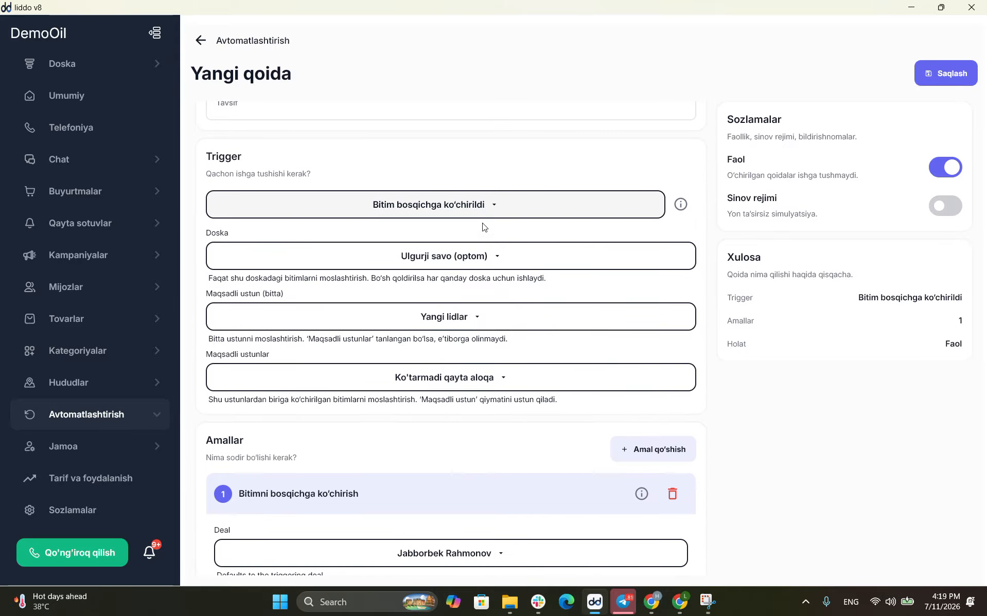
scroll(646, 365, "down", 3)
left_click(672, 368)
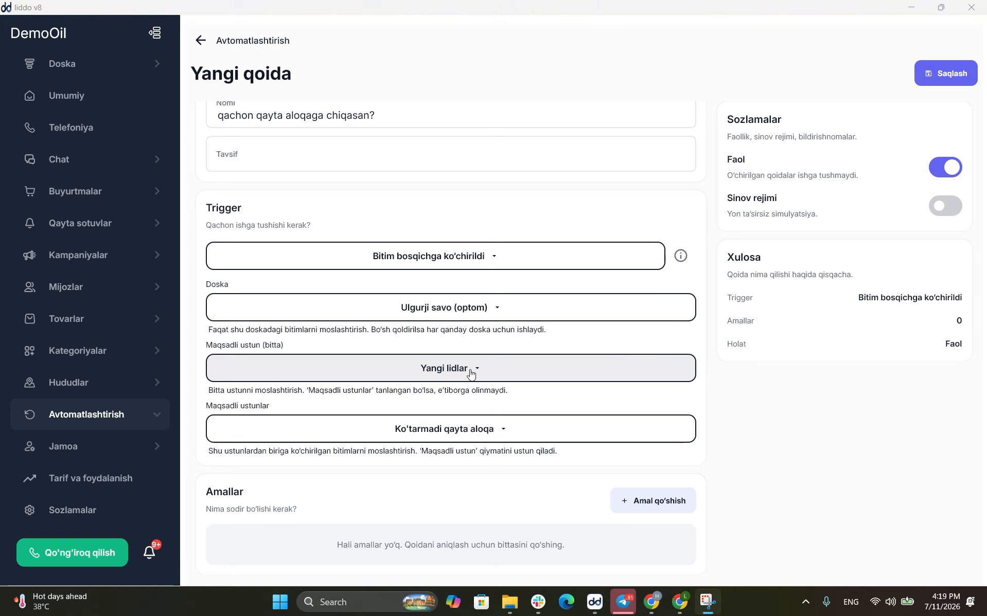
Add an Eslatma yaratish action to the rule and assign it to the third named customer's deal
left_click(623, 500)
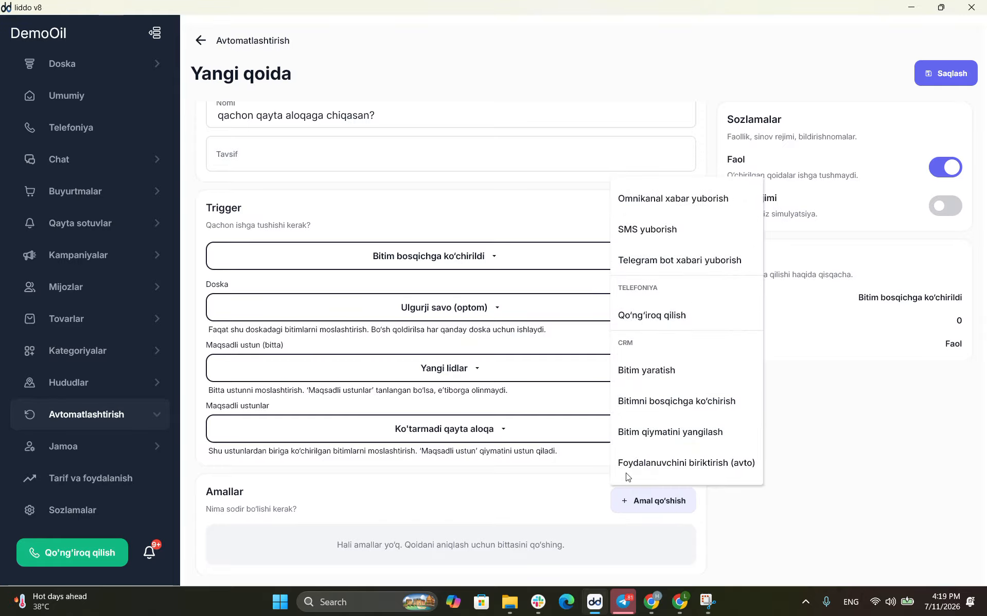
scroll(625, 355, "down", 4)
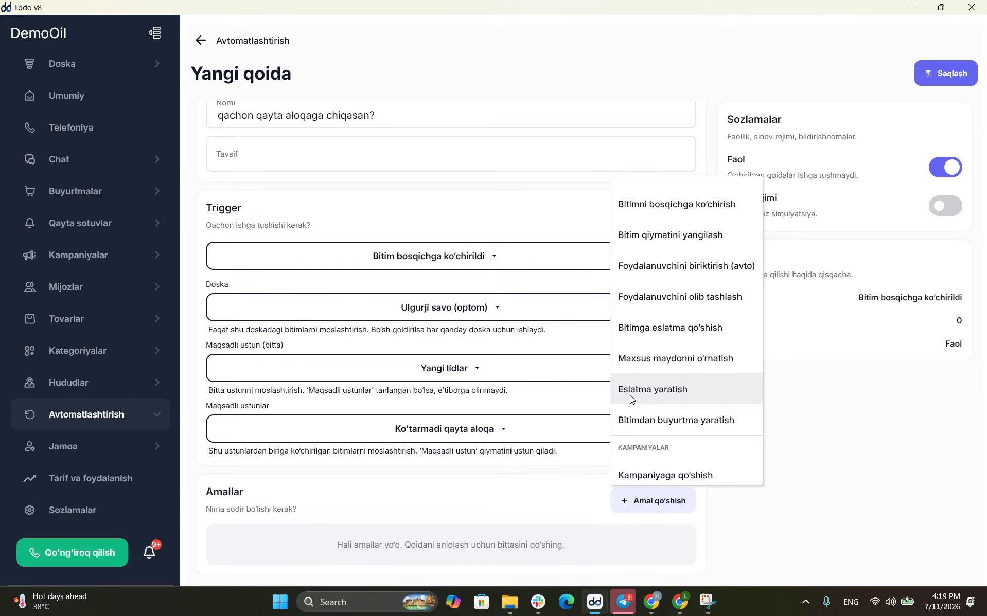
left_click(629, 395)
scroll(380, 499, "down", 5)
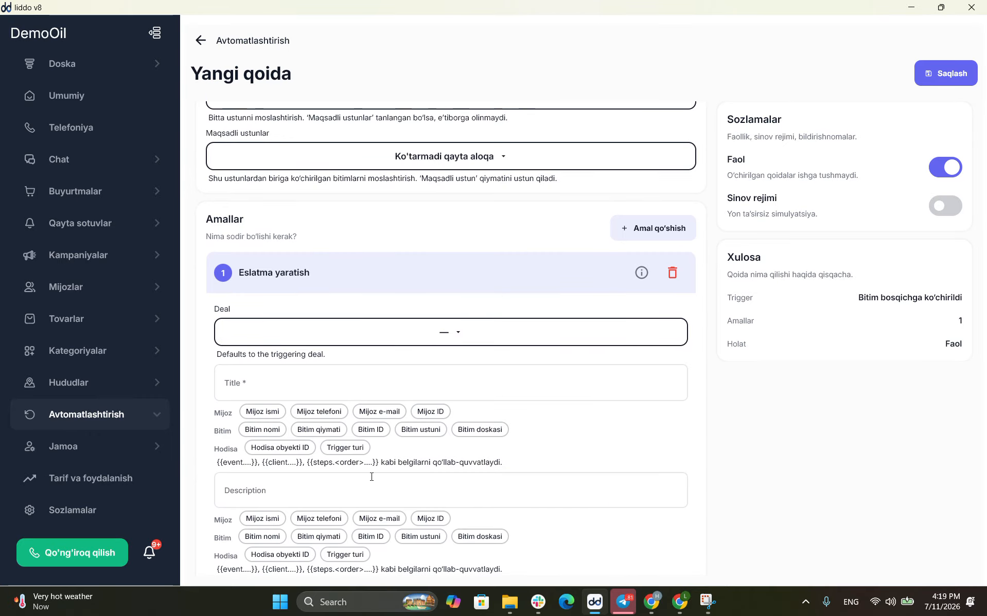
left_click(405, 332)
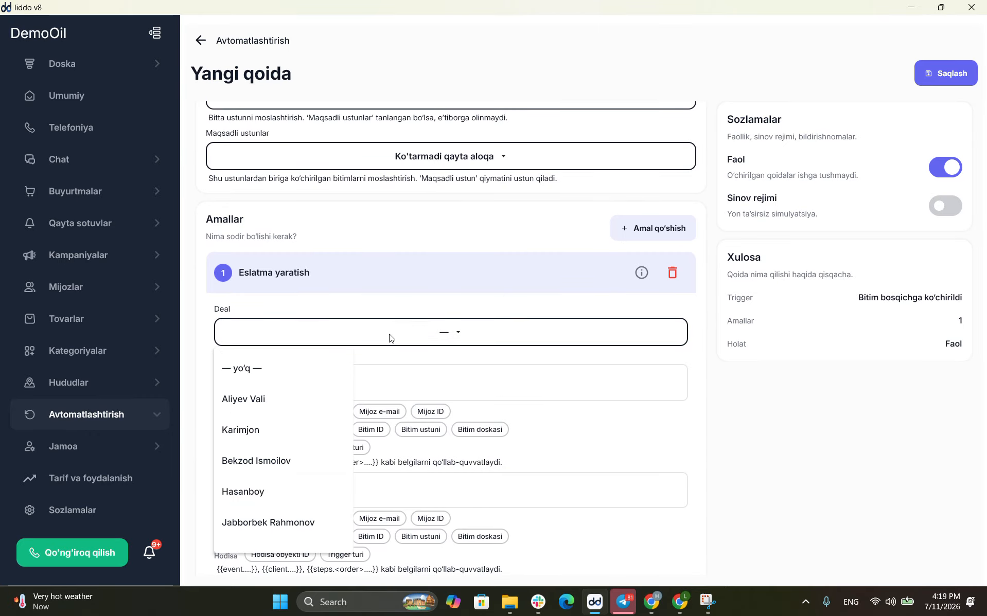
left_click(268, 475)
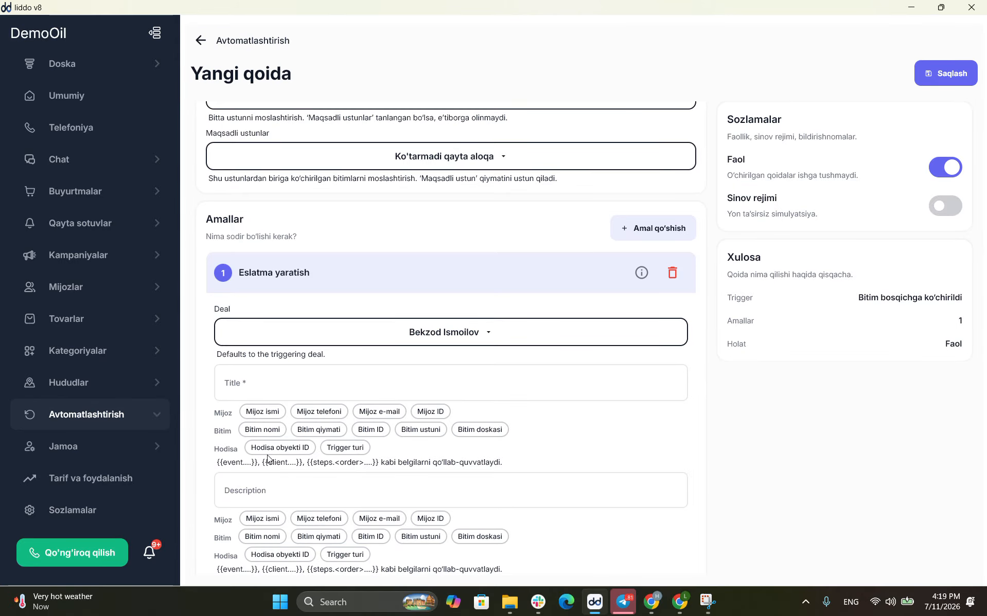
Fill the reminder's title with the Mijoz ismi and Mijoz telefoni placeholders, {{client.name}} {{client.phone}}
left_click(263, 413)
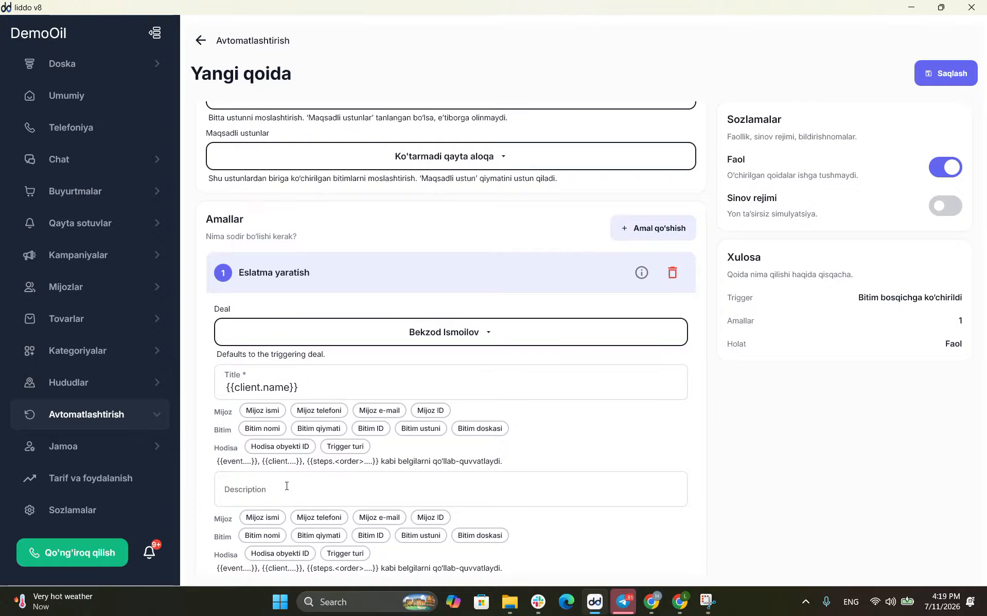
scroll(291, 473, "down", 1)
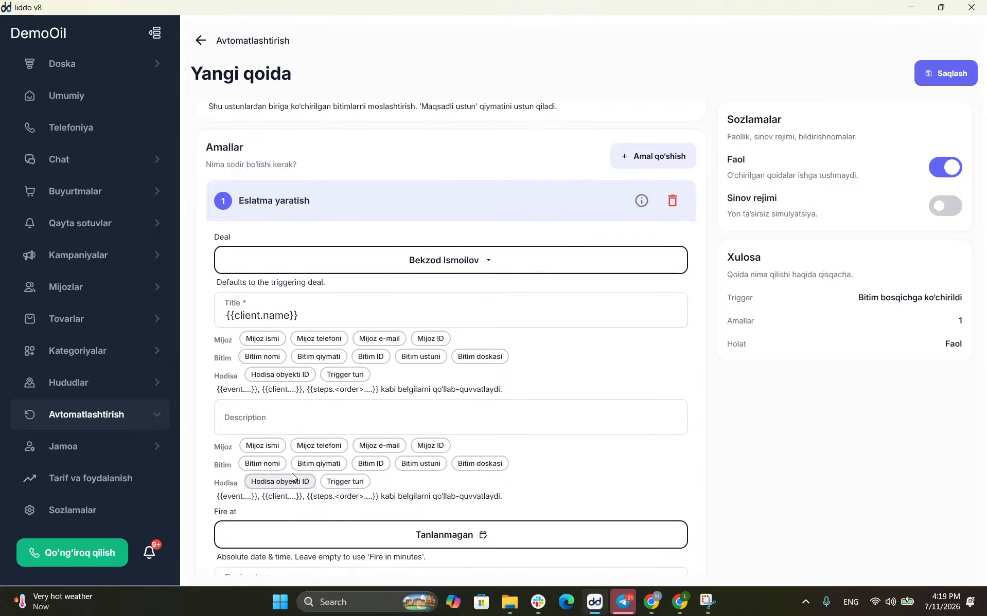
left_click(316, 339)
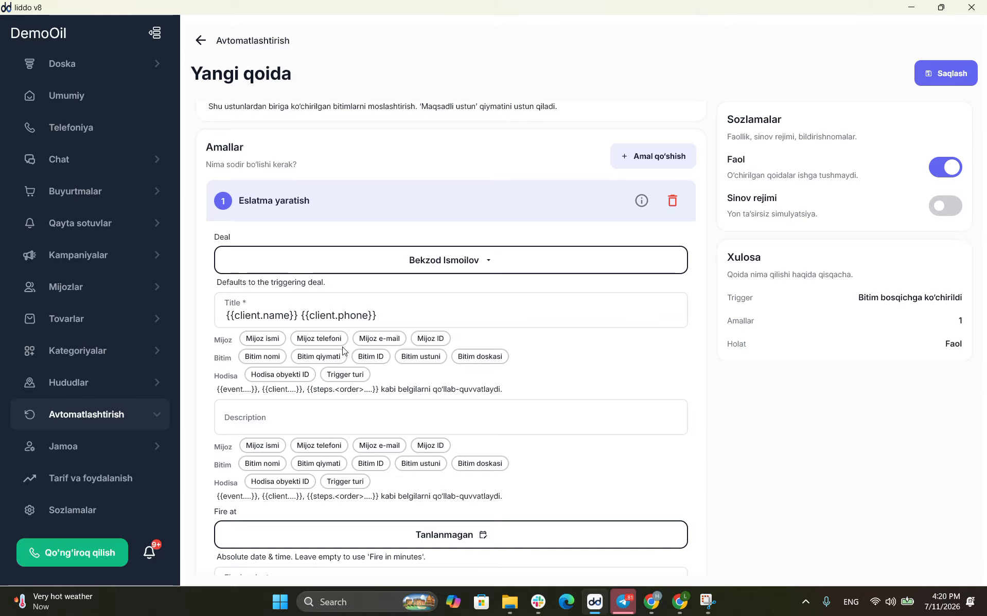
Fill the reminder's description with the Mijoz ismi and Bitim qiymati placeholders, {{client.name}} {{deal.dealValue}}, and save the rule
left_click(254, 446)
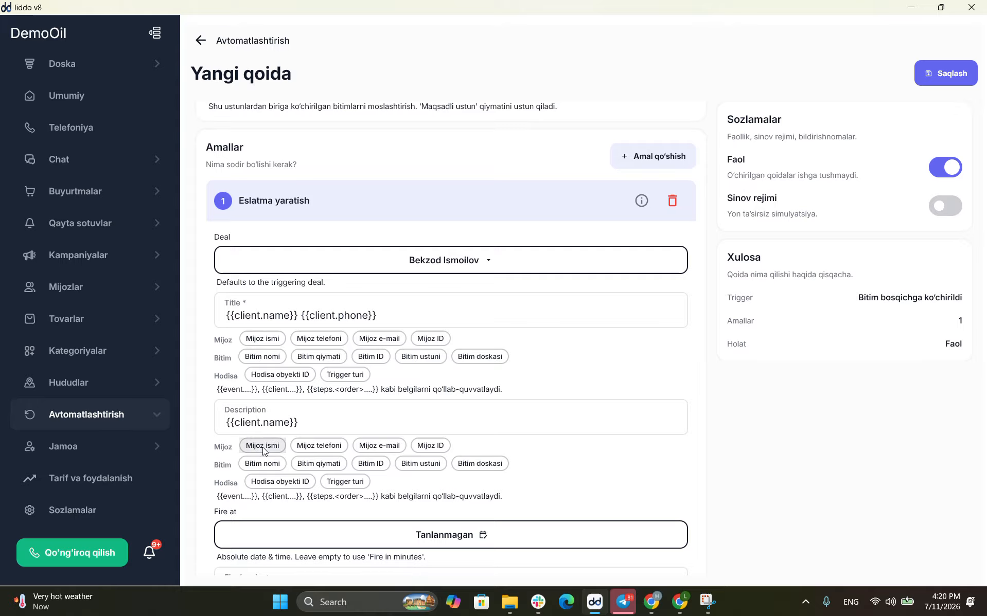
left_click(315, 464)
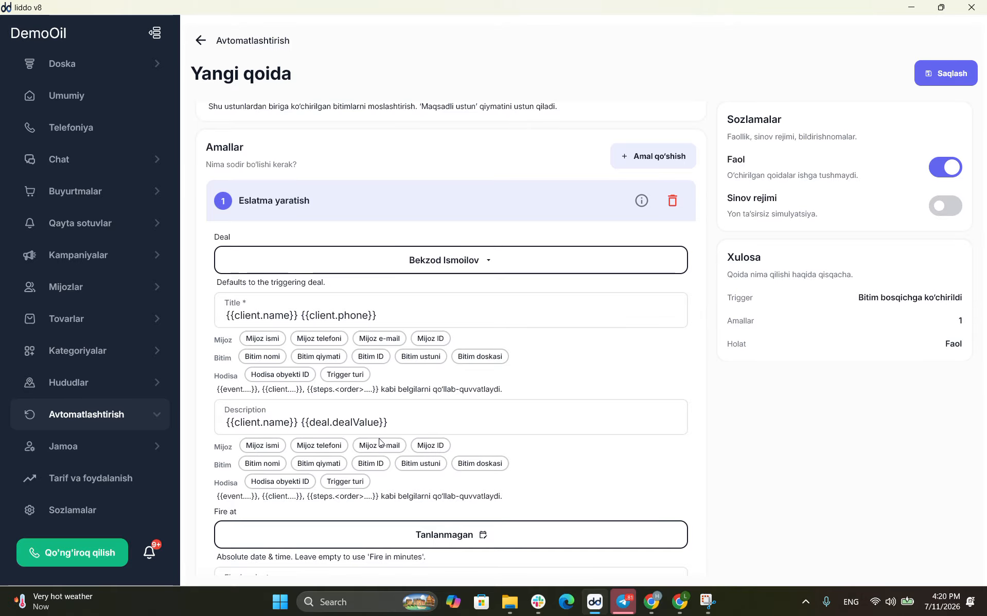
scroll(365, 458, "down", 1)
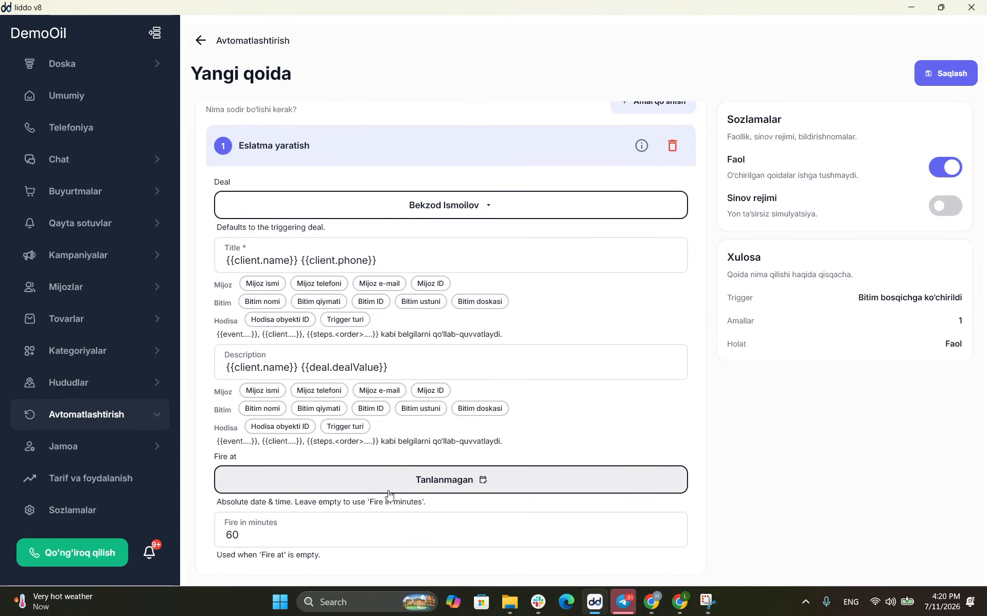
scroll(657, 277, "up", 8)
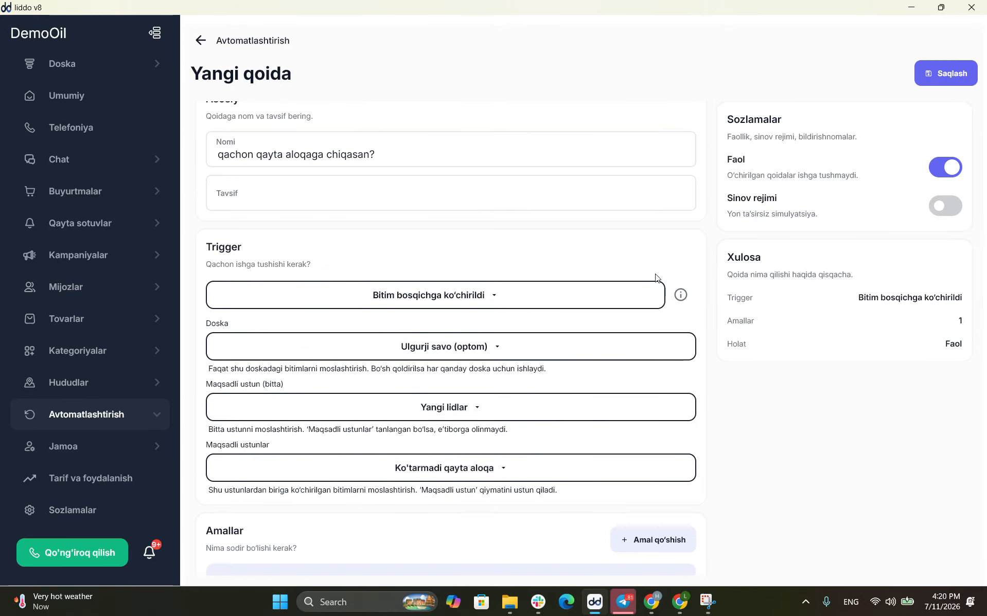
left_click(942, 75)
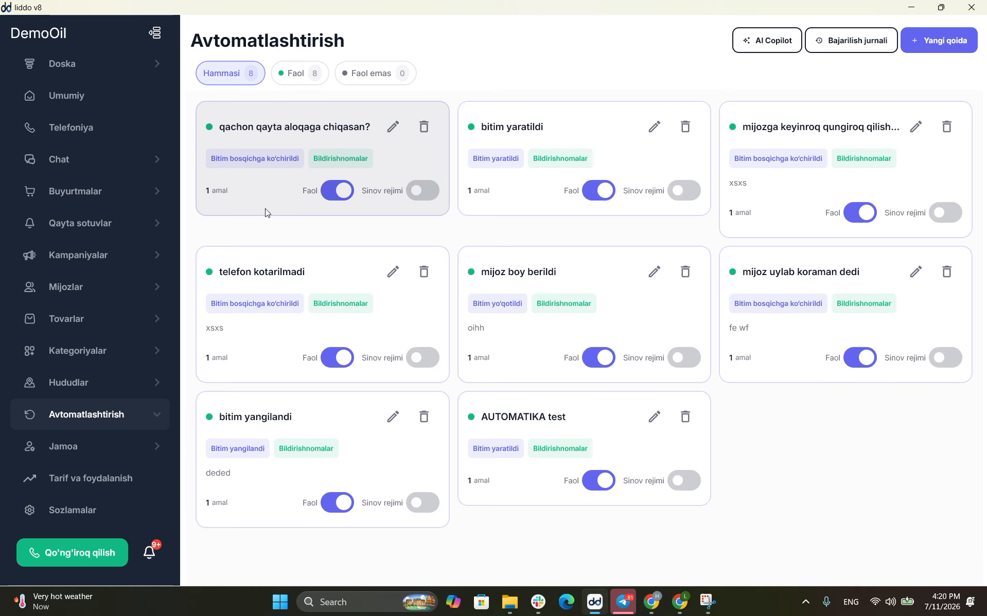
On the Ulgurji savo (optom) deal board, move the first Yangi lidlar deal to Ko'tarmadi qayta aloqa and back to Yangi lidlar
left_click(114, 68)
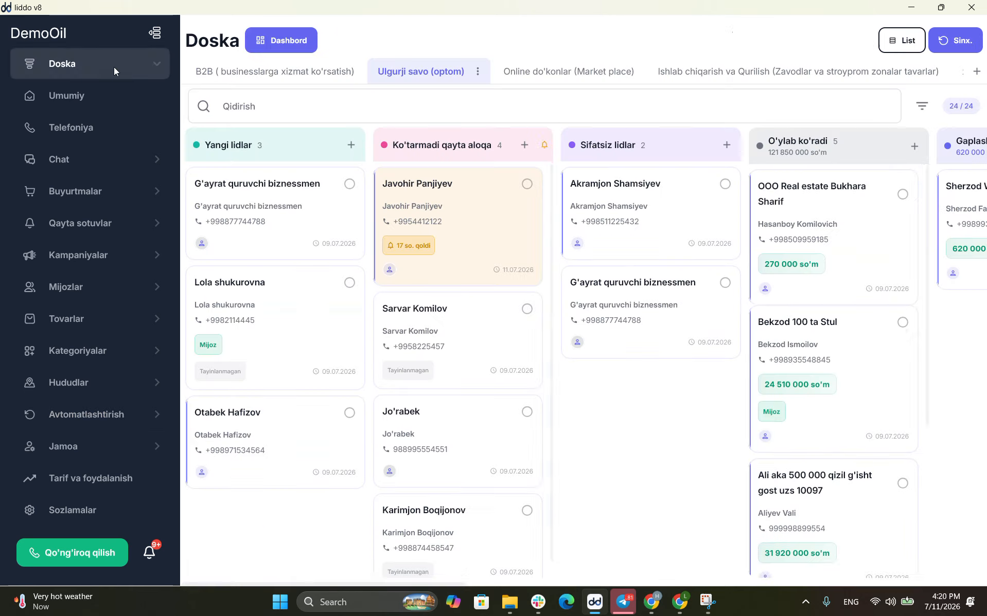
left_click(248, 71)
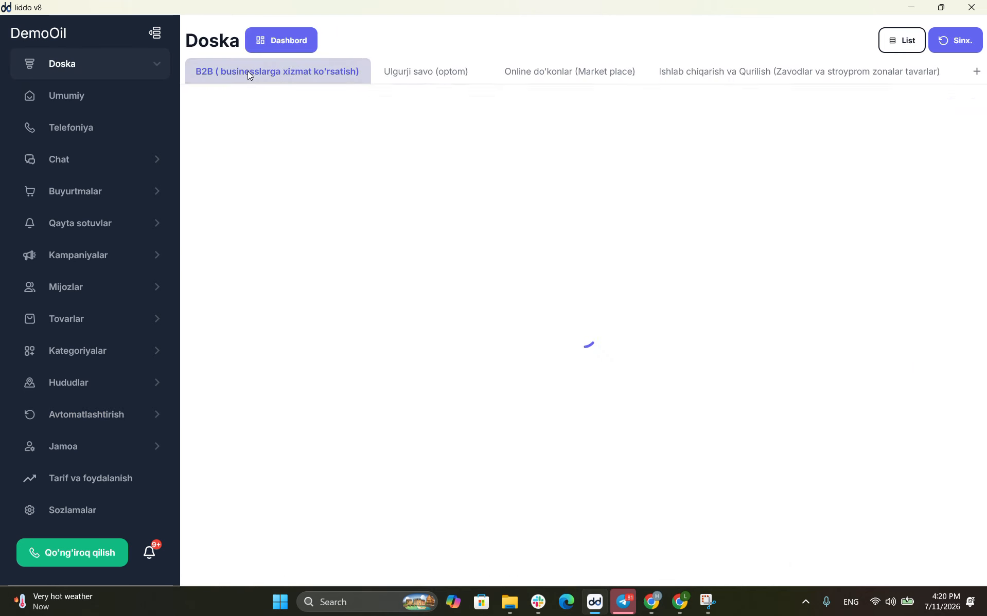
left_click(424, 71)
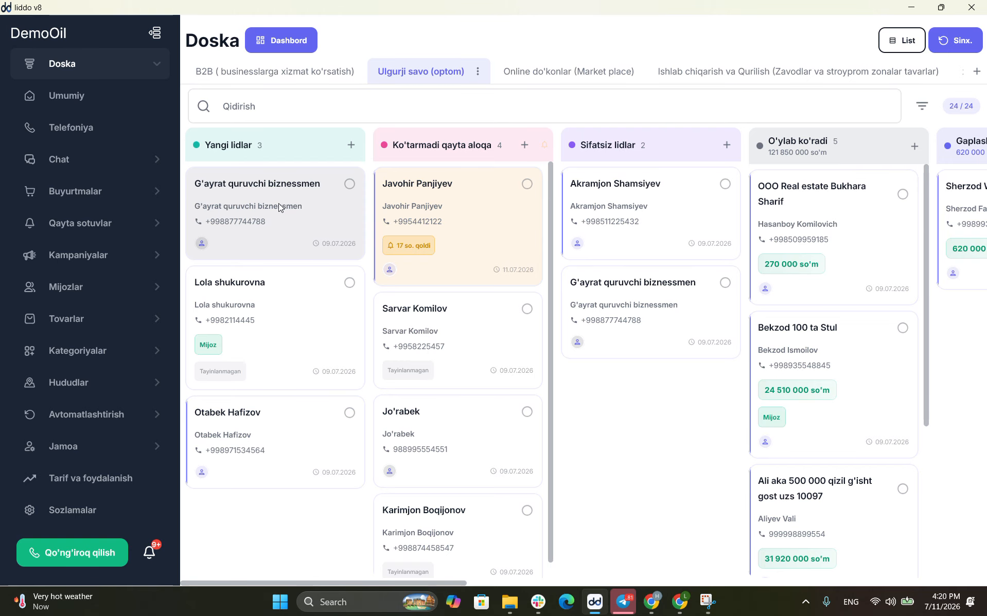
left_click_drag(279, 204, 453, 166)
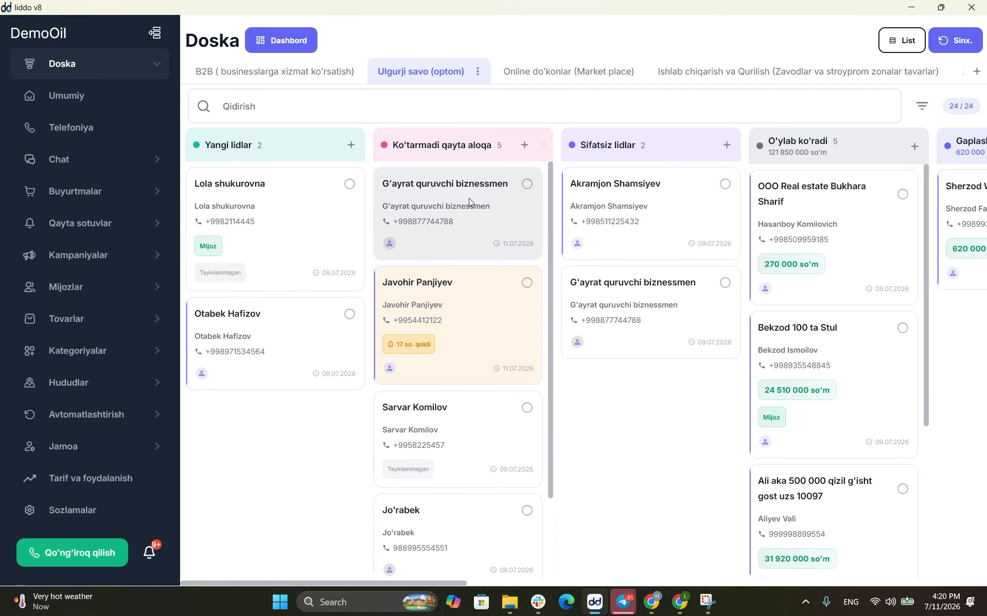
left_click_drag(468, 207, 288, 214)
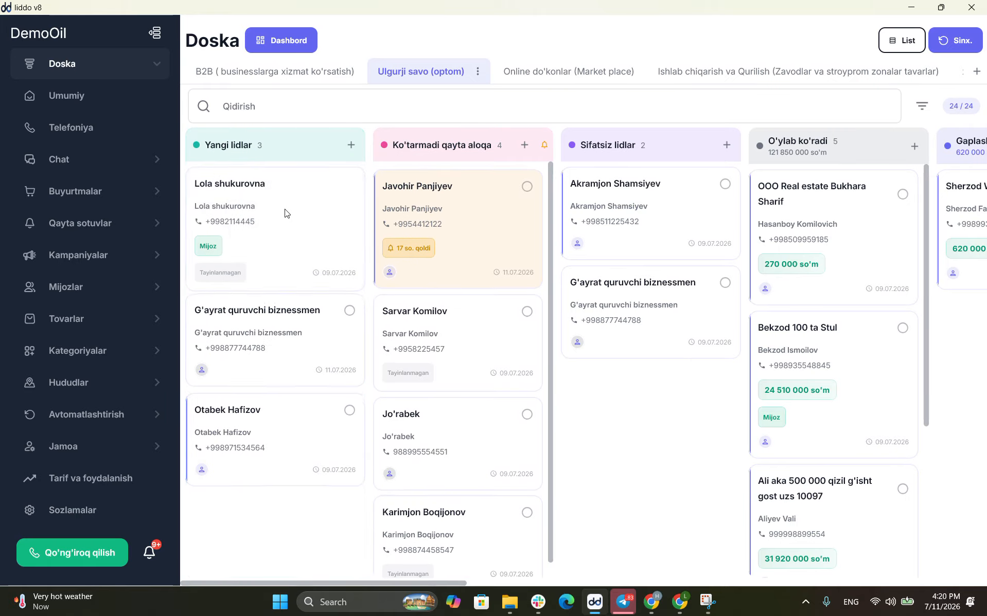
Assign the employee with the Sales Manager role to the unassigned first deal in Yangi lidlar and save the deal
left_click(285, 212)
scroll(144, 429, "down", 1)
scroll(144, 429, "down", 2)
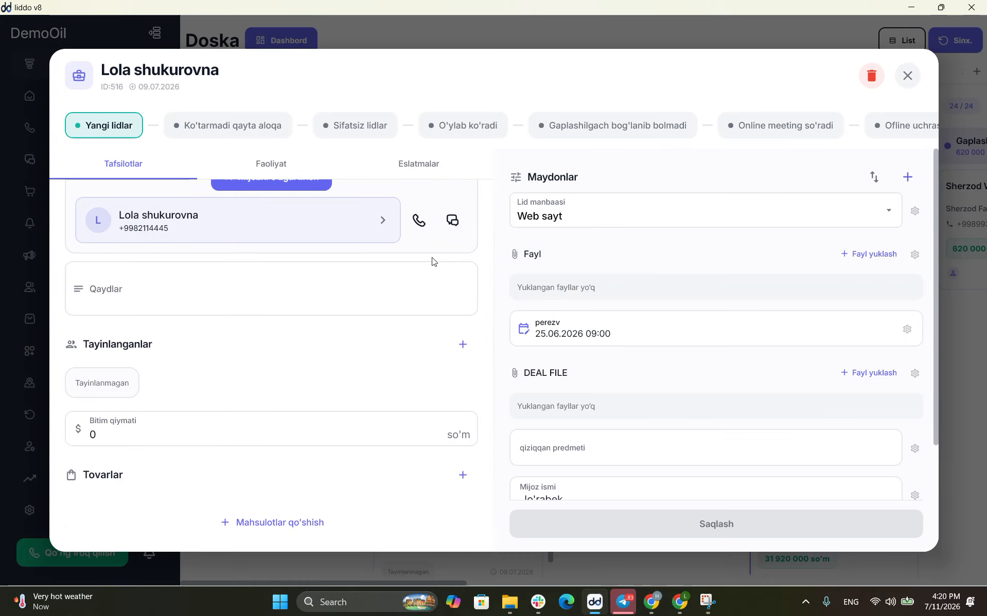
left_click(462, 344)
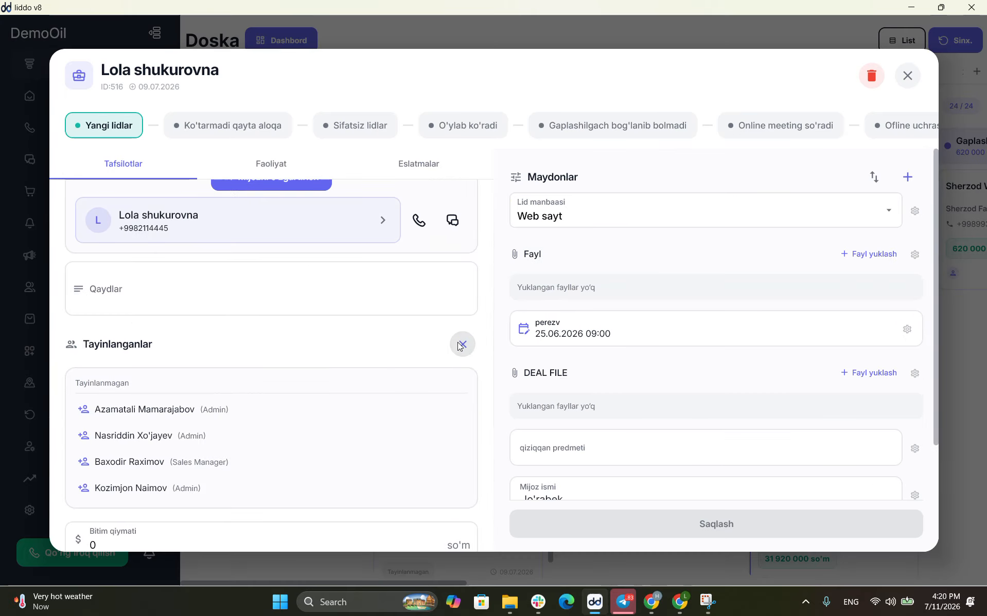
left_click(144, 463)
left_click(584, 530)
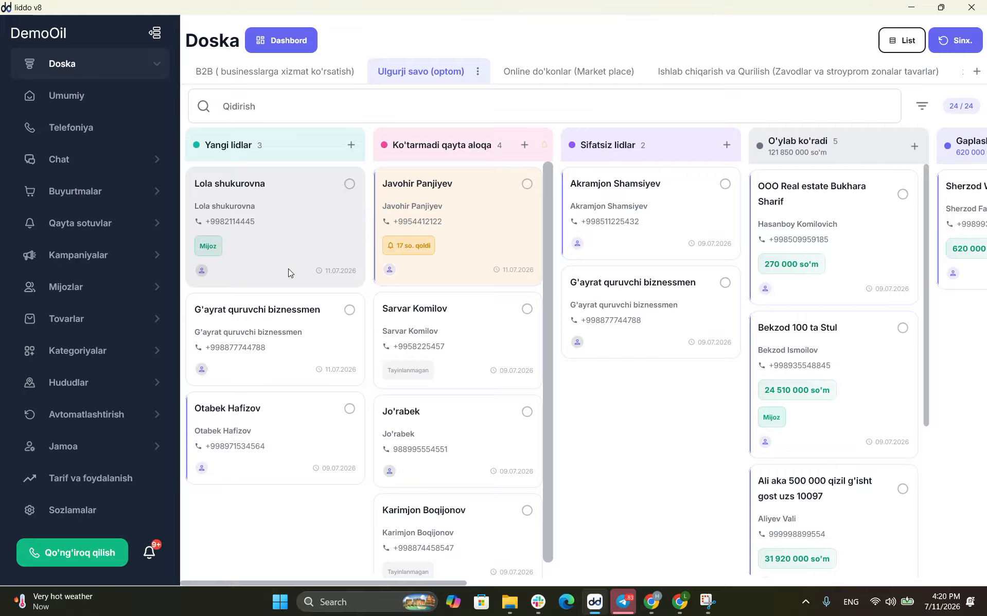
Move the newly assigned deal to Ko'tarmadi qayta aloqa and check its details
left_click_drag(288, 268, 453, 266)
left_click(449, 306)
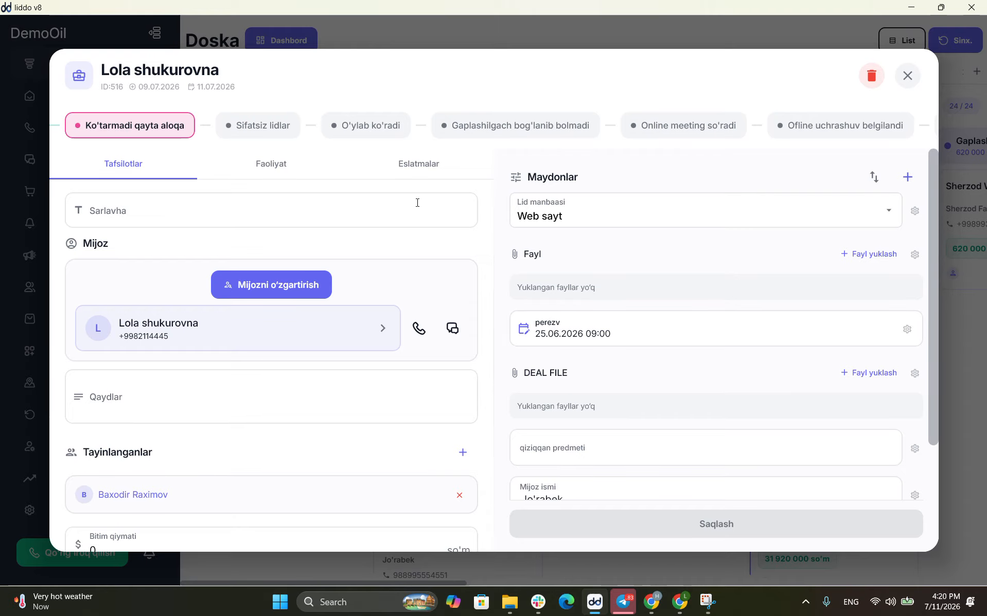
left_click(907, 75)
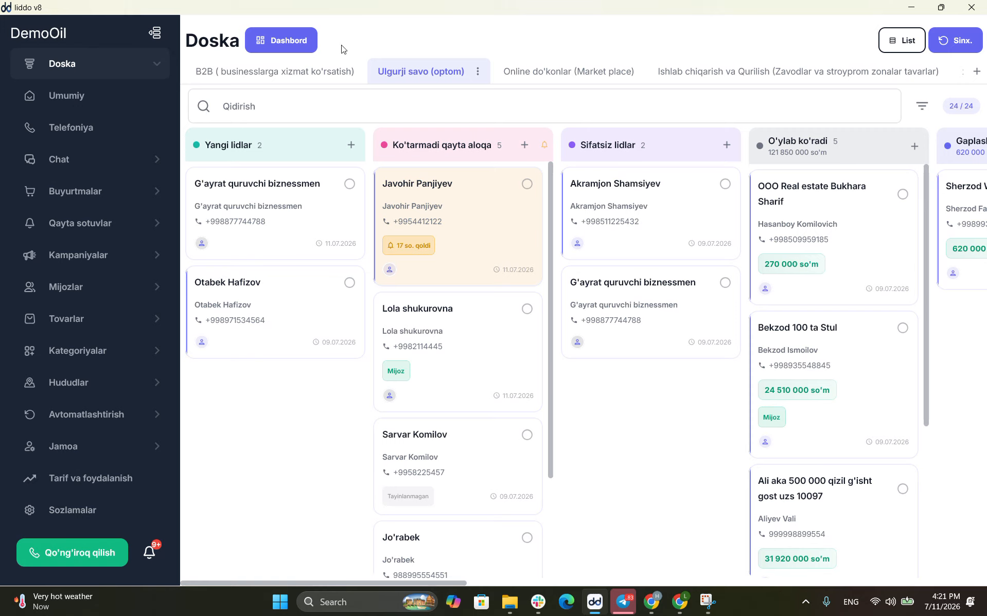
On the B2B board, move Registon LC o'quv markazi to Qayta aloqa, entering the client's first name, qiziqqan predmeti 11 and qiziqqan yo'nalishi 1
left_click(204, 73)
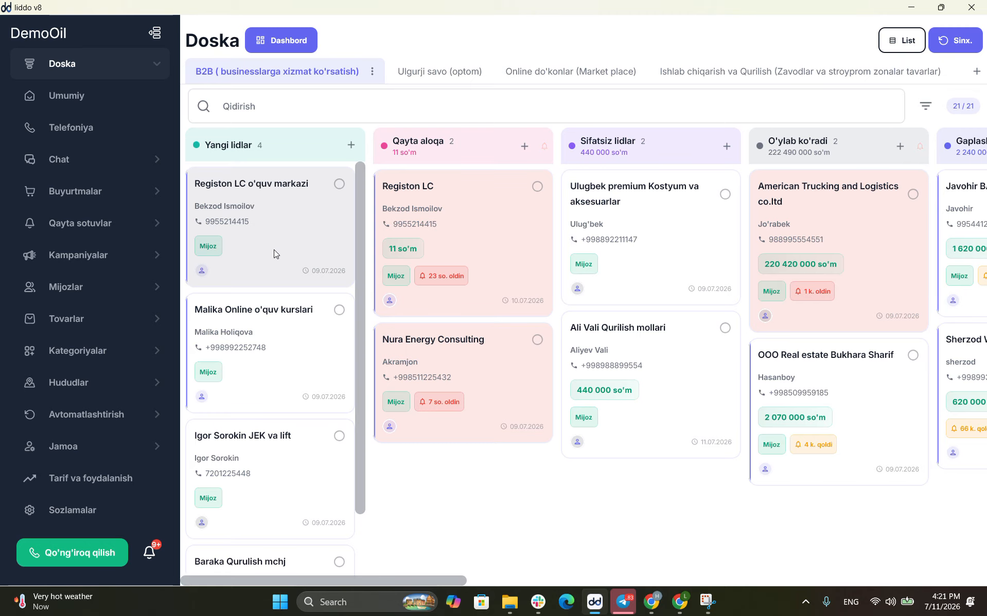
left_click_drag(273, 249, 433, 270)
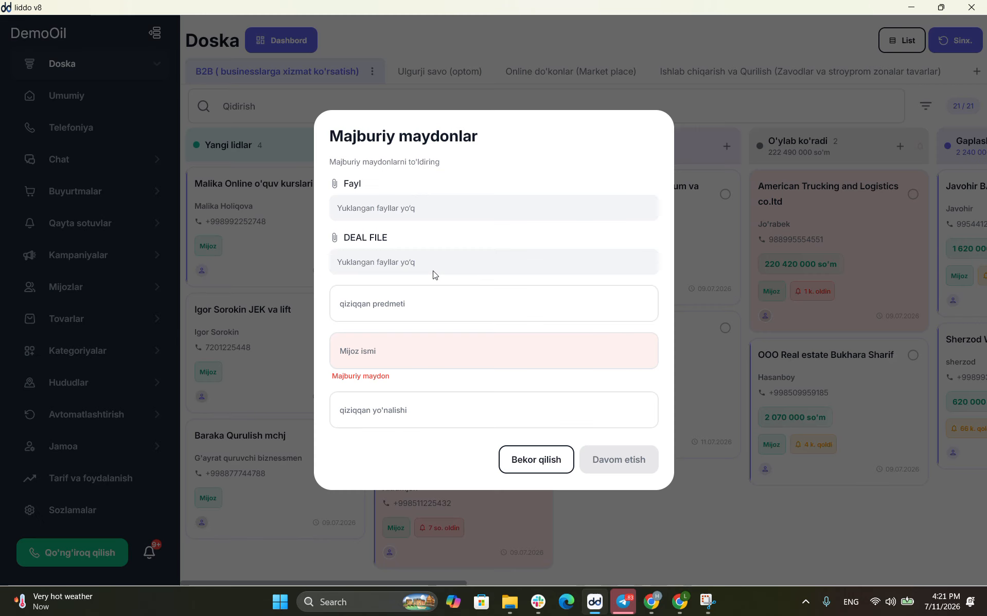
left_click(629, 526)
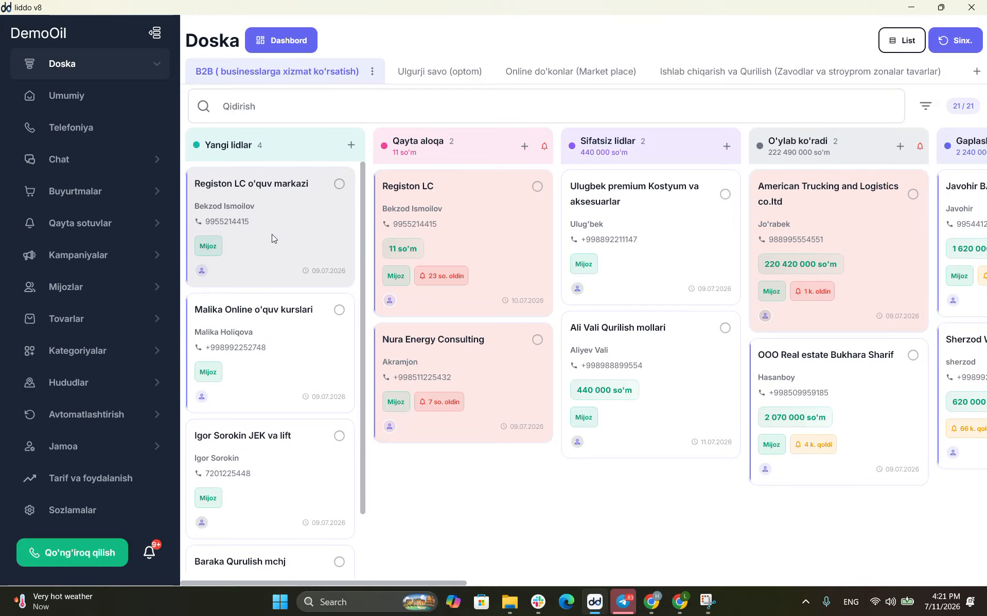
left_click_drag(272, 234, 449, 253)
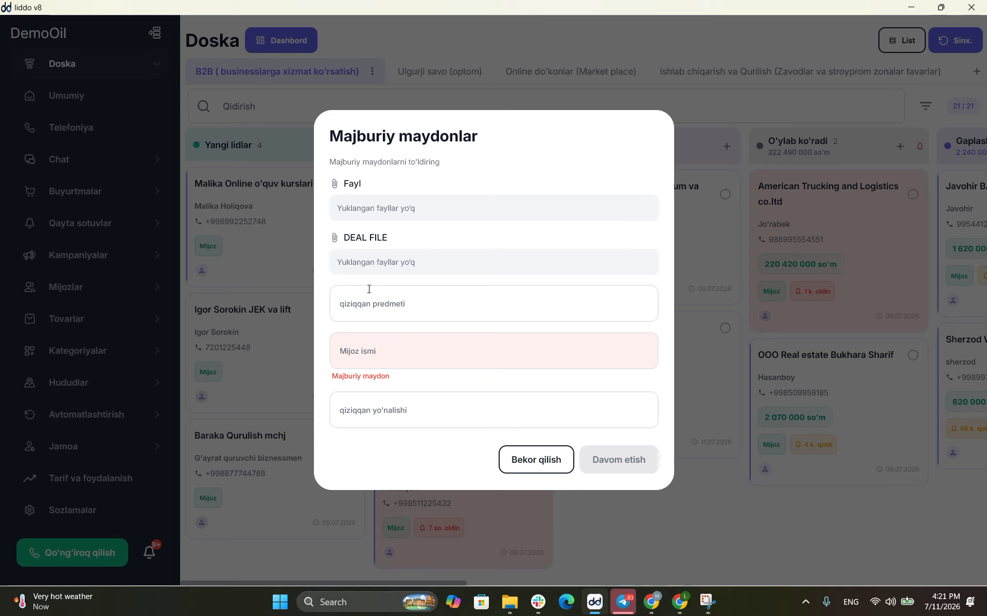
left_click(359, 356)
type("Malika")
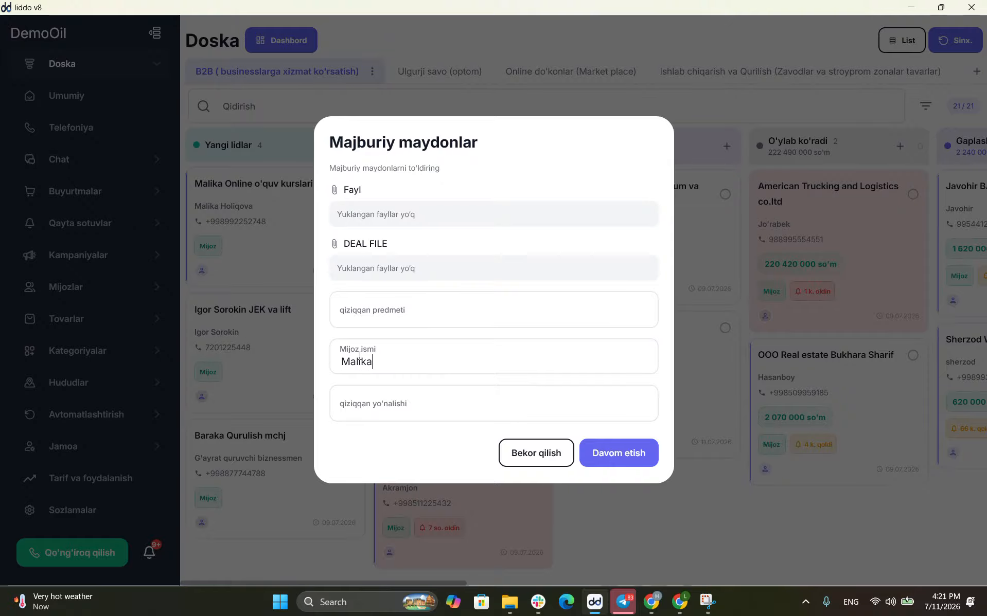
left_click(381, 322)
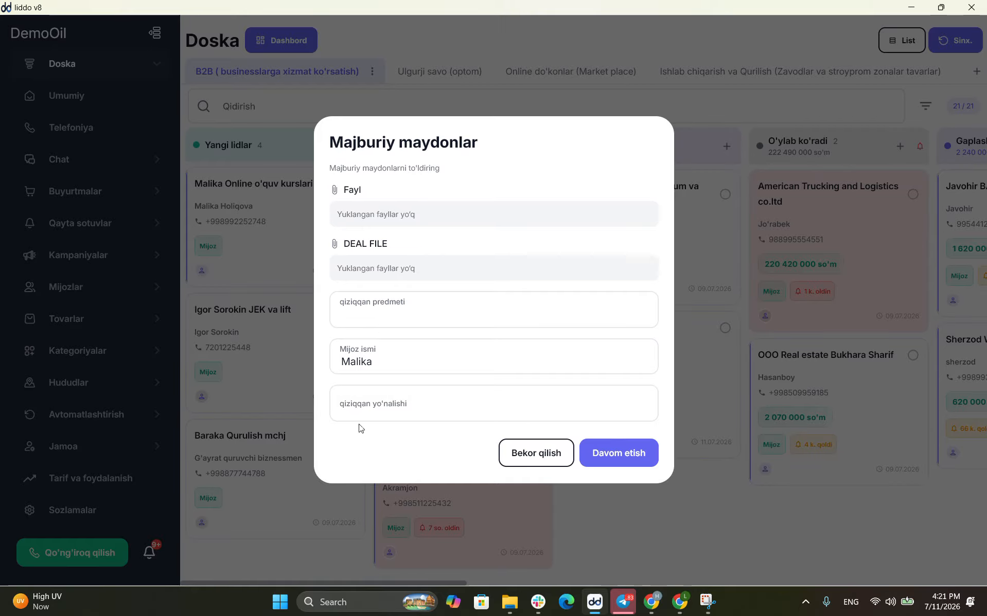
type("11")
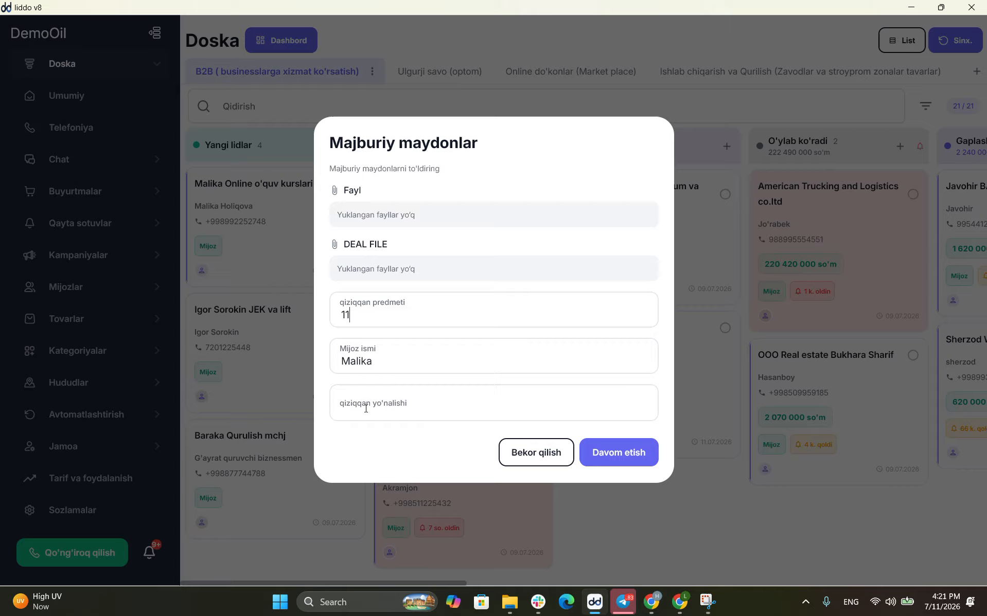
left_click(365, 408)
type("1")
left_click(597, 452)
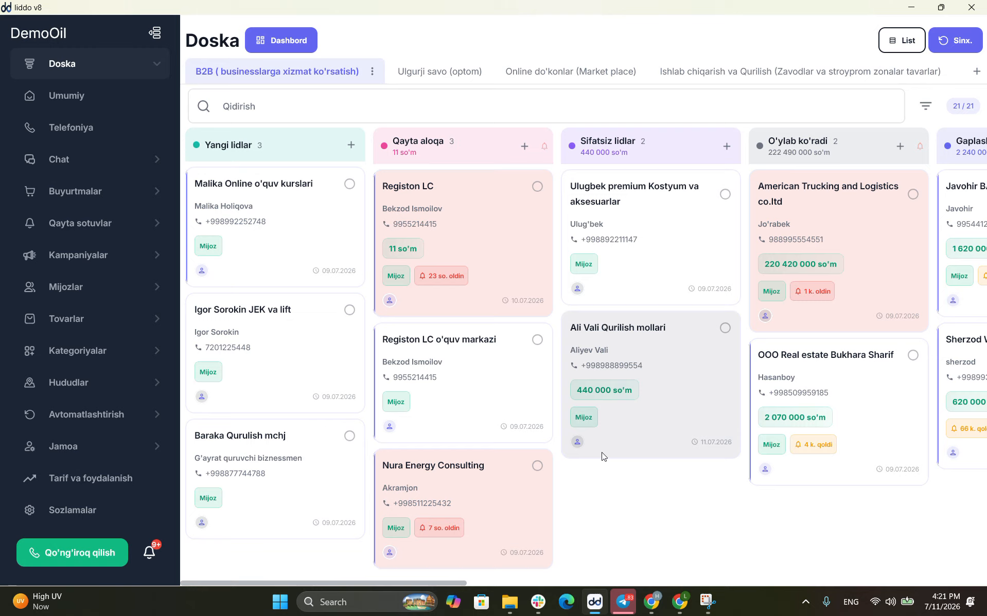
Review the details of the first Yangi lidlar deal and of the Registon LC deal in Qayta aloqa
left_click(254, 248)
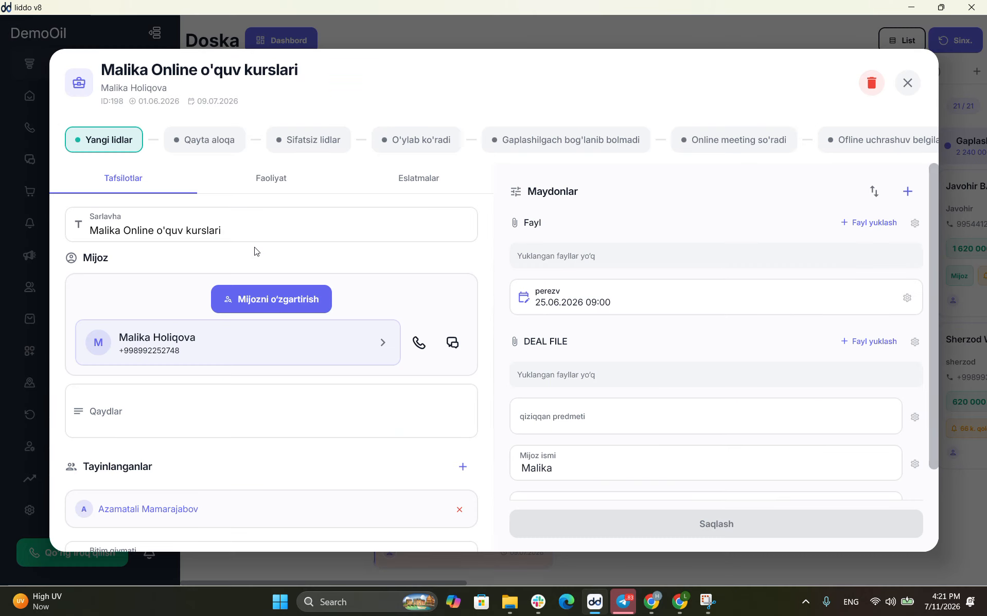
left_click(906, 83)
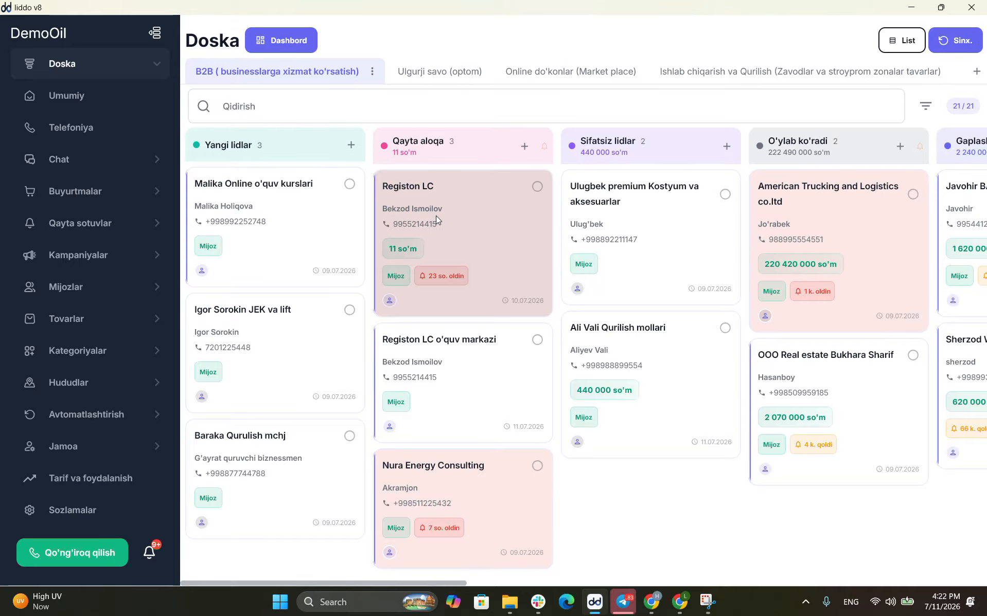
scroll(571, 277, "right", 3)
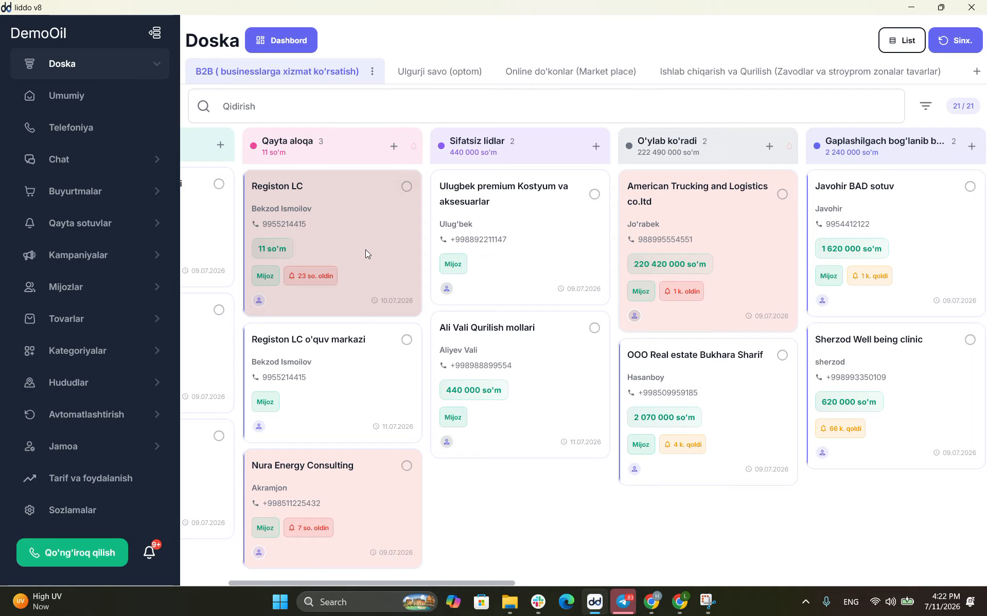
left_click(365, 249)
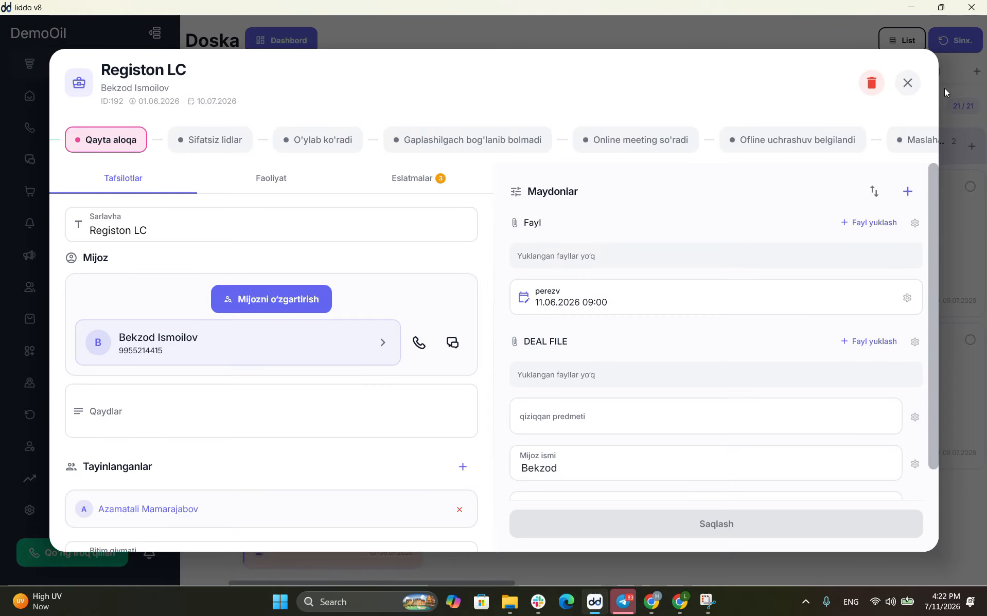
left_click(908, 82)
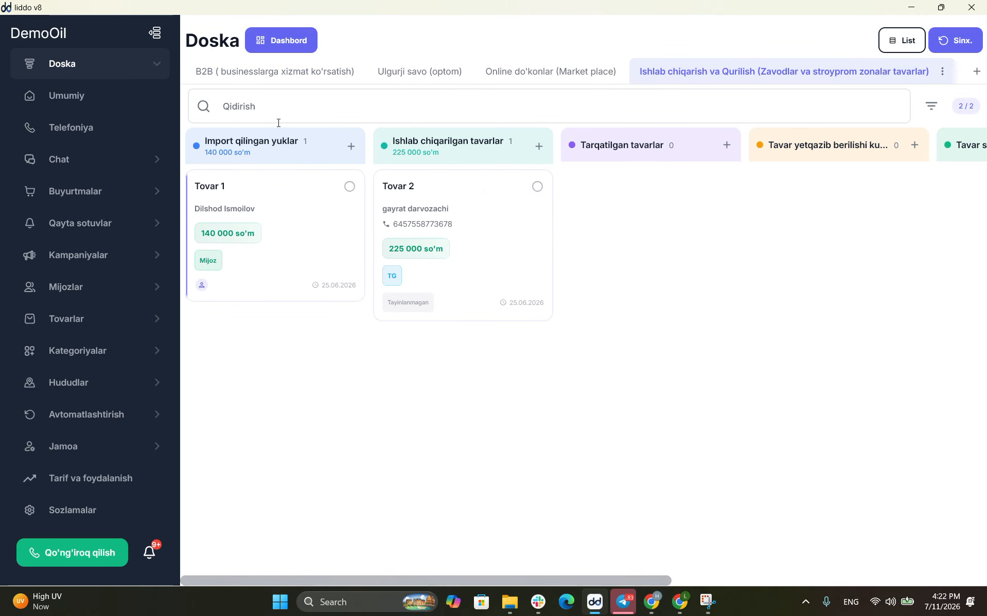
Move the Registon LC deal from Qayta aloqa to O'ylab ko'radi on the B2B board and look over the board's further stages
left_click(238, 77)
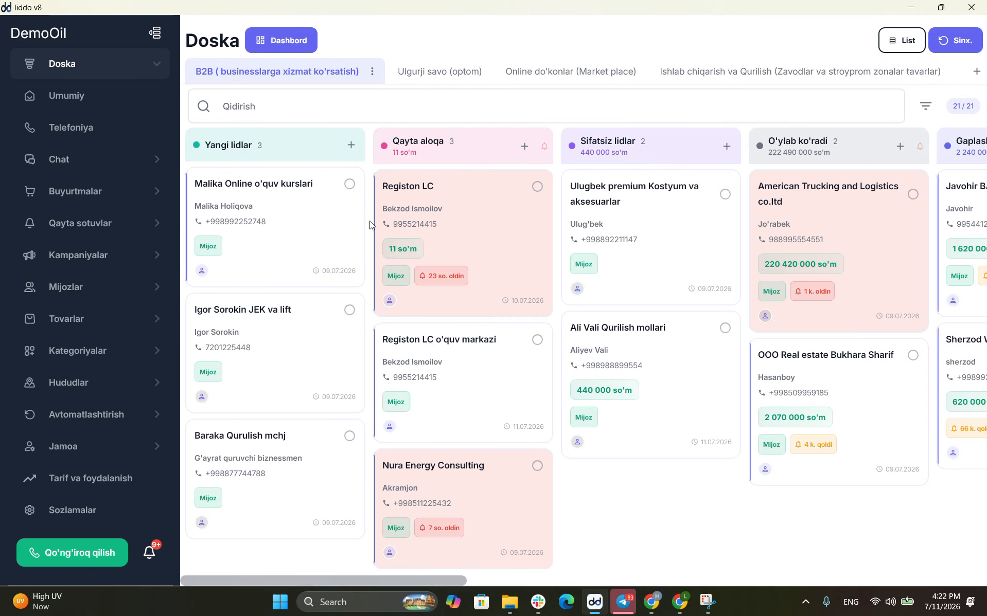
left_click_drag(441, 228, 826, 235)
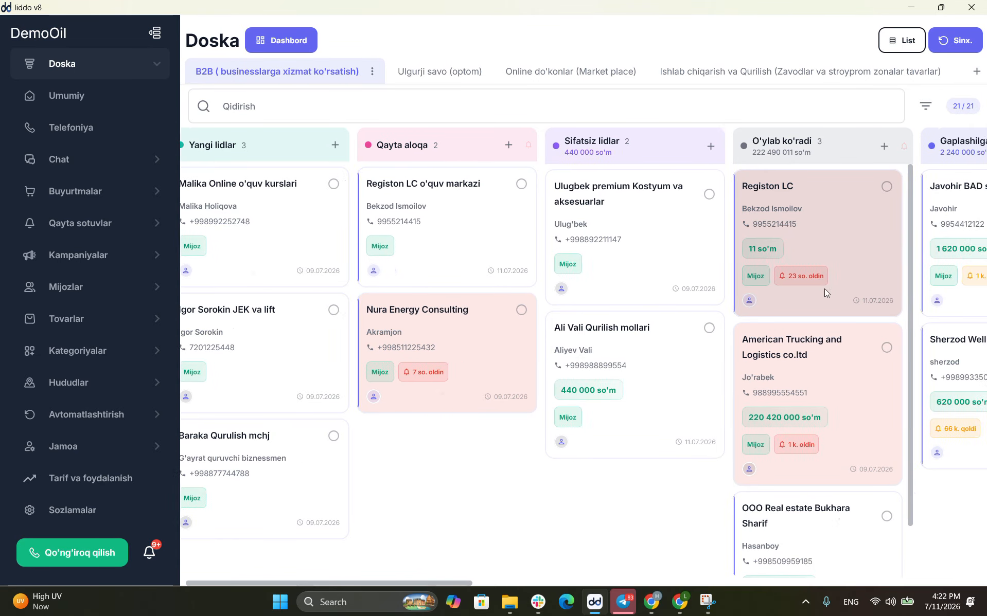
scroll(824, 288, "right", 6)
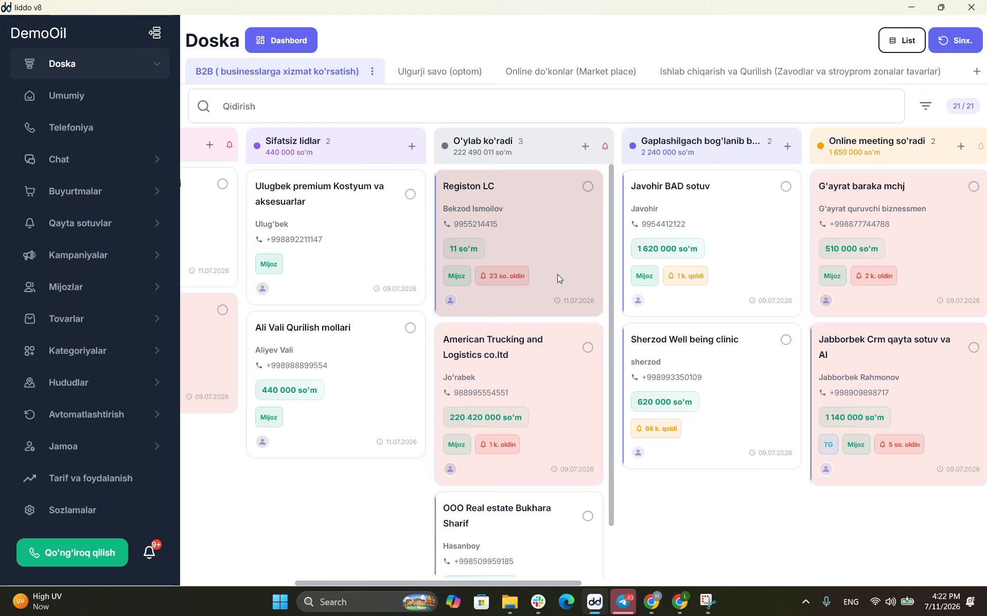
scroll(541, 269, "right", 3)
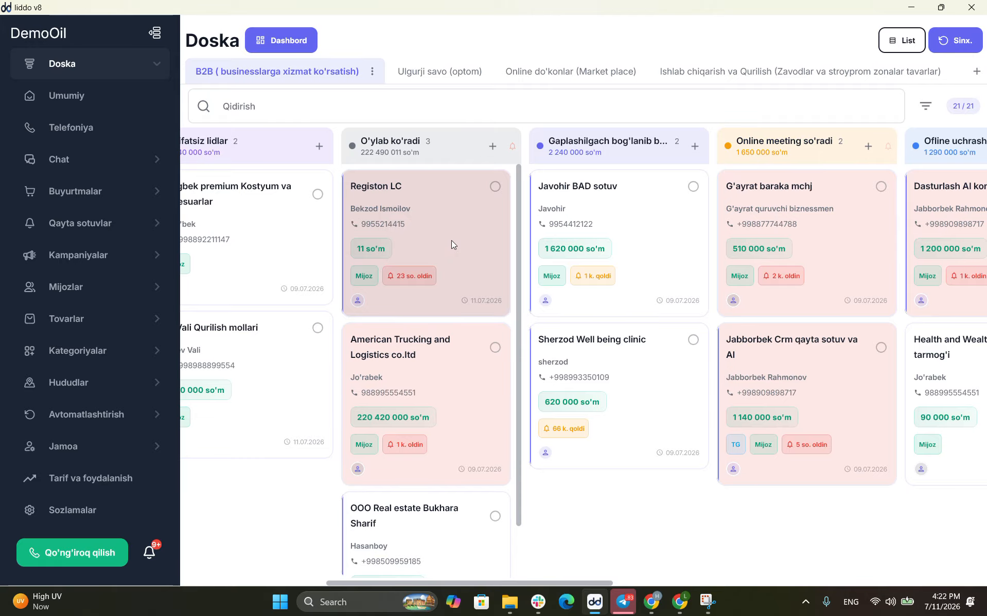
scroll(450, 245, "right", 3)
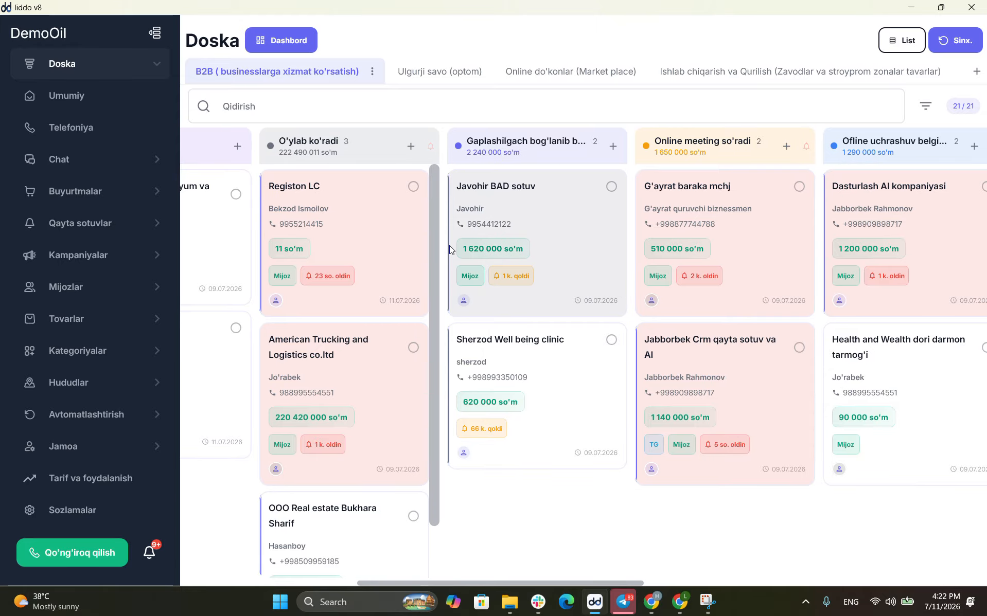
scroll(450, 246, "right", 10)
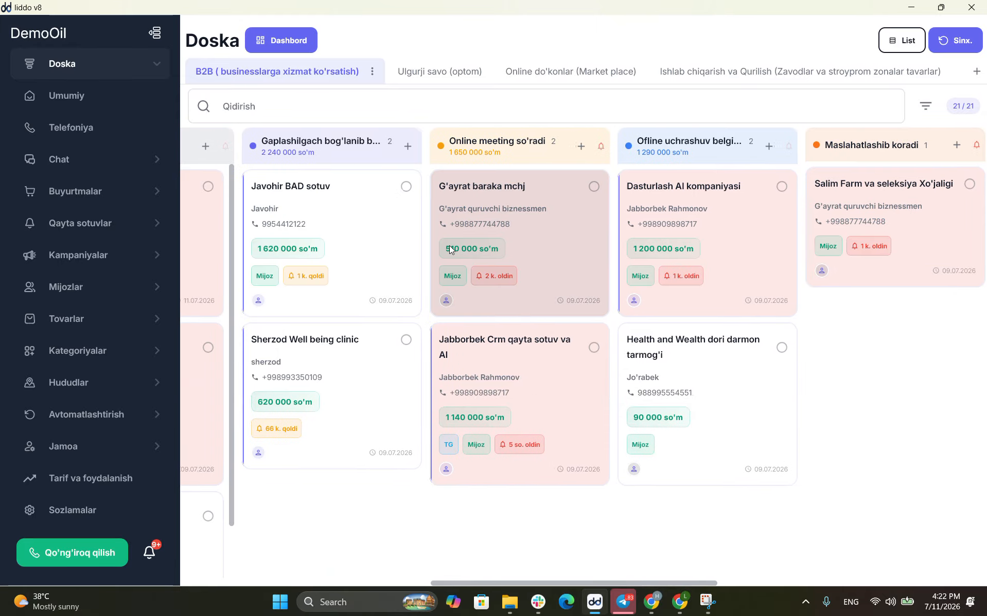
scroll(450, 245, "left", 7)
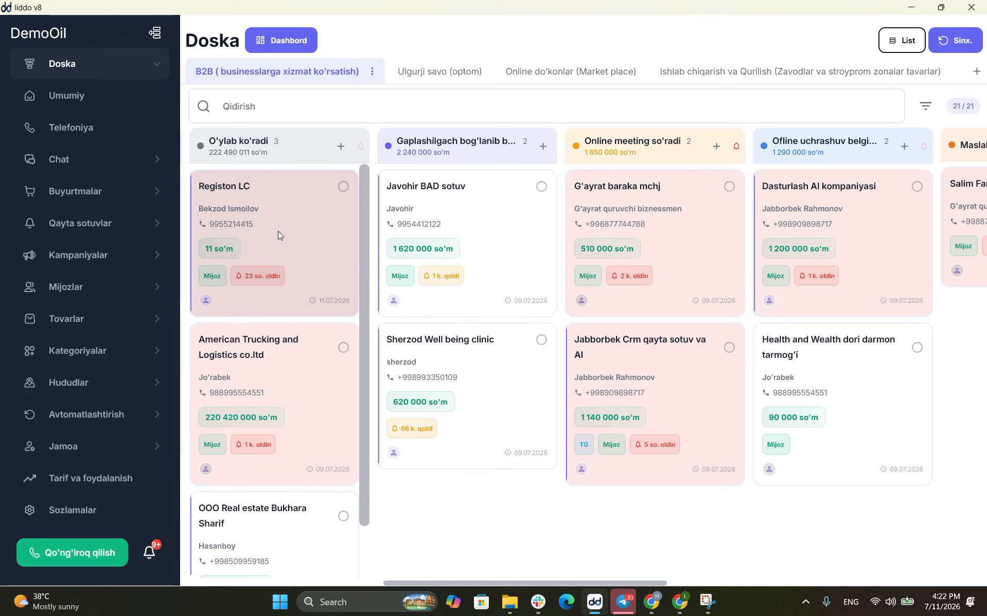
Move the Registon LC deal from O'ylab ko'radi to Ofline uchrashuv belgilandi, and from there to Muvofaqiyatli sotildi
left_click_drag(278, 231, 839, 219)
scroll(838, 220, "right", 1)
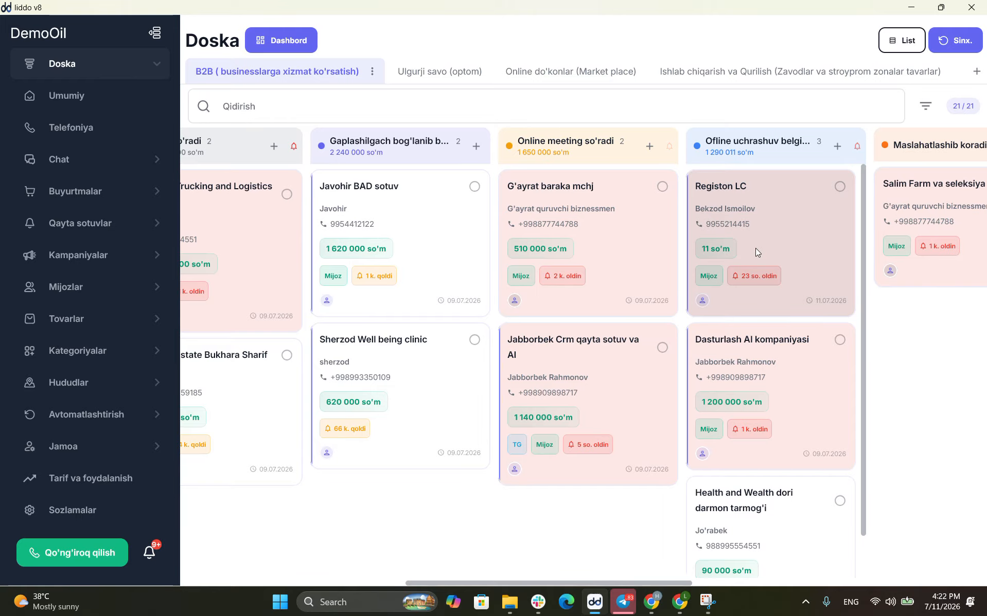
scroll(772, 299, "right", 6)
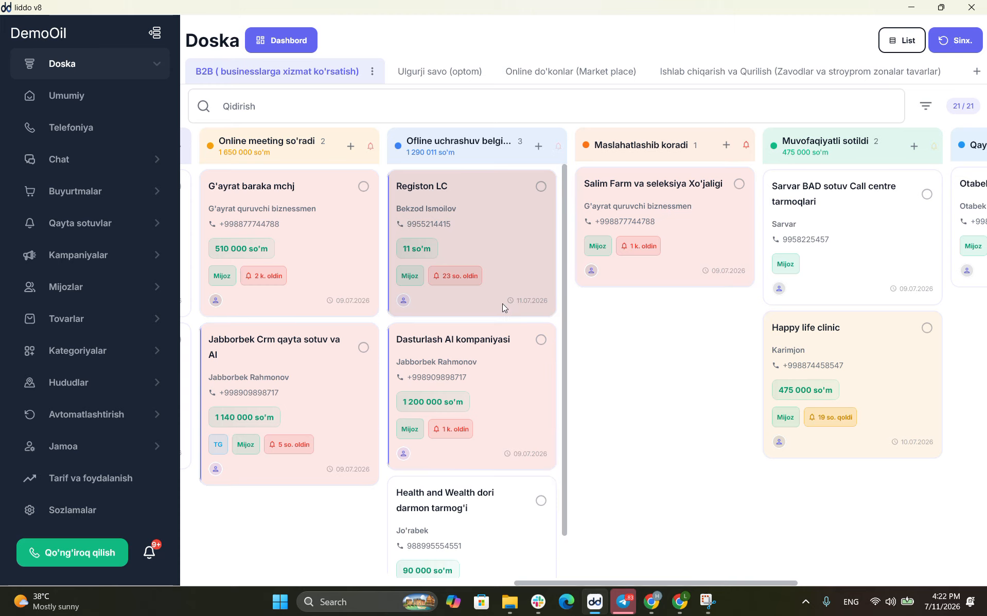
scroll(484, 288, "right", 3)
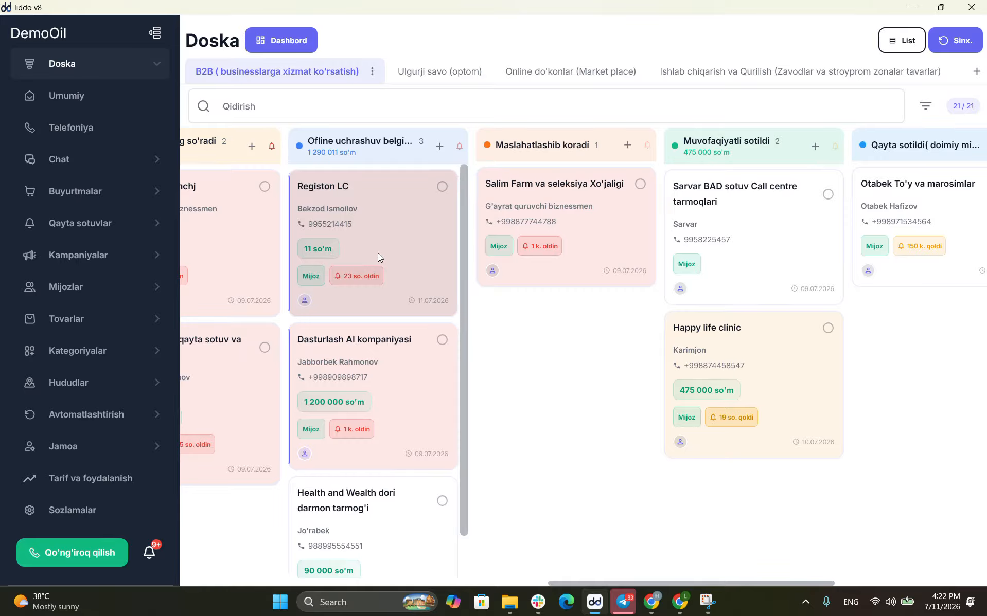
left_click_drag(379, 256, 754, 247)
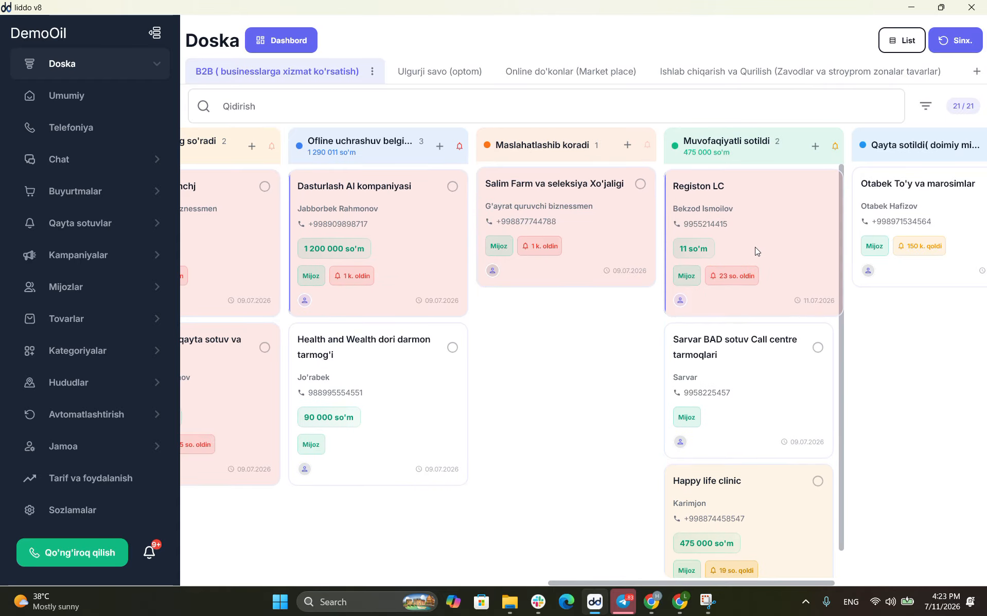
Add the products Tovar 008 and Tovar 707 to the Registon LC deal and save the changes
scroll(754, 247, "right", 3)
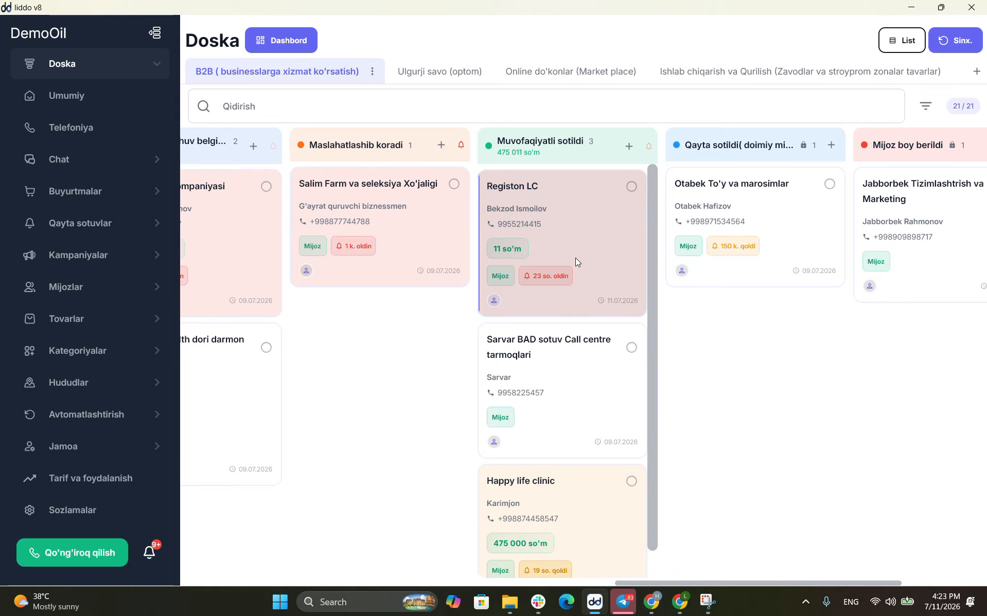
left_click(606, 281)
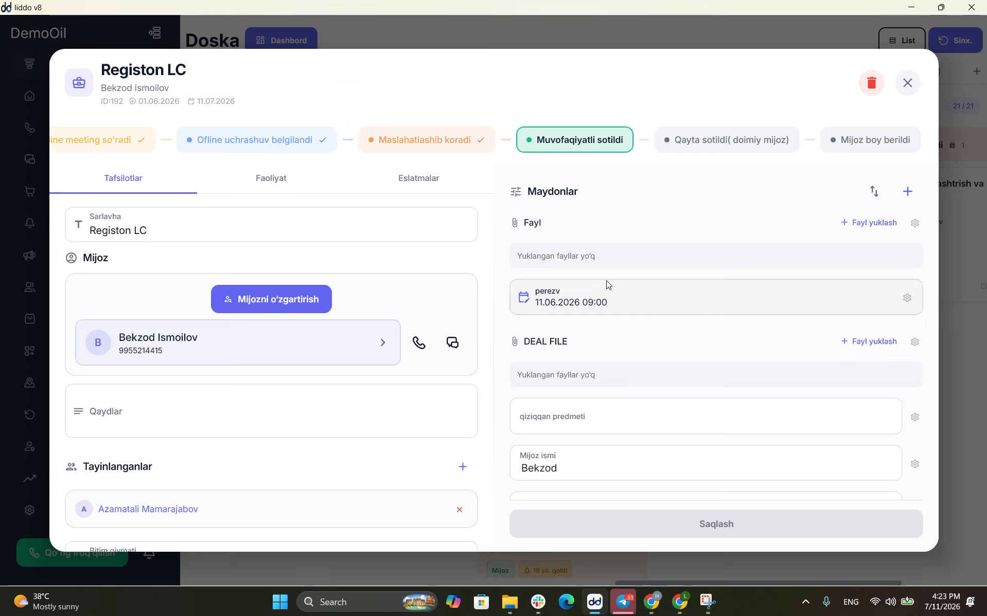
scroll(246, 469, "down", 2)
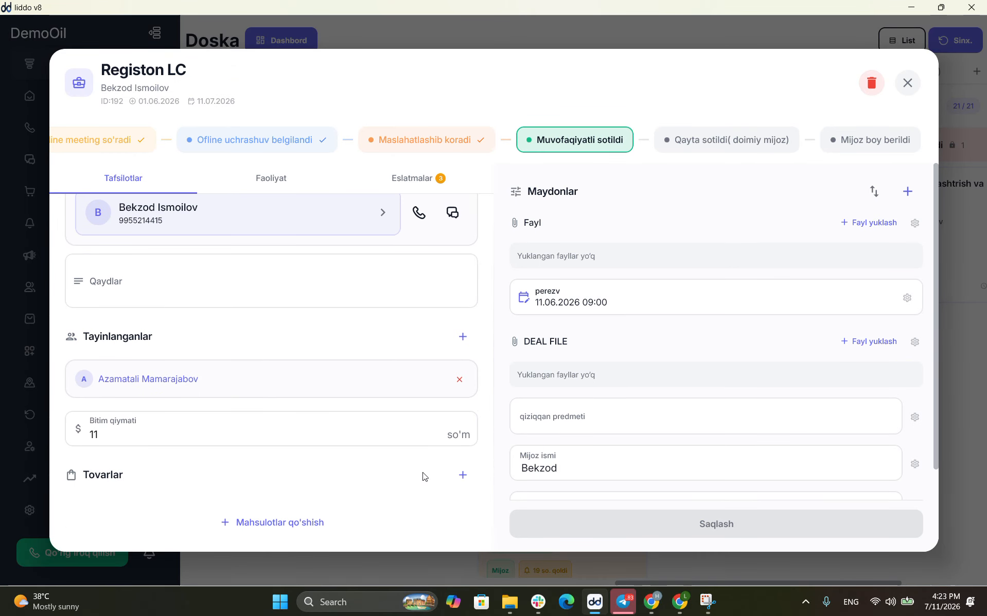
left_click(462, 475)
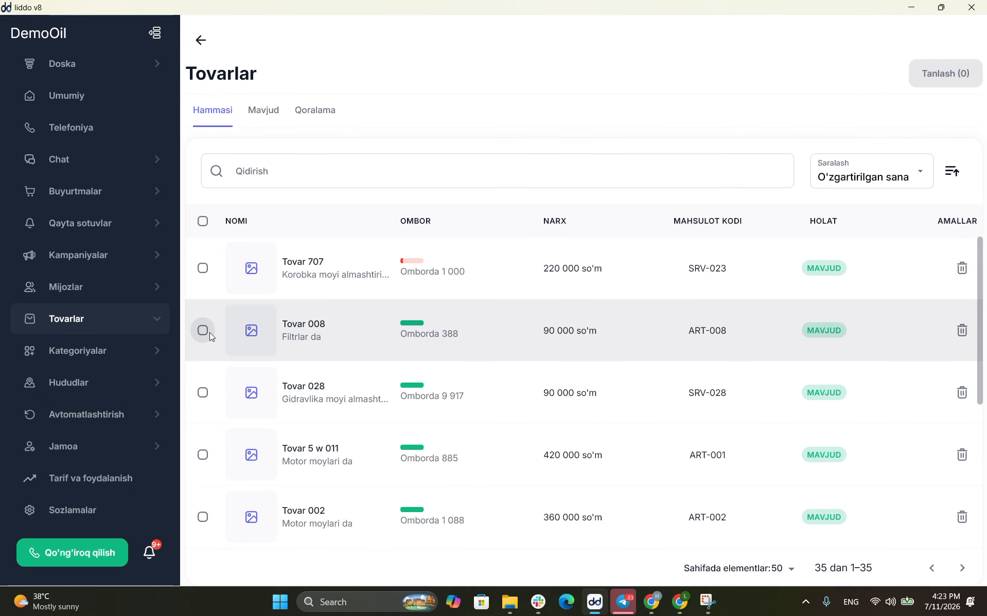
left_click(204, 330)
left_click(202, 269)
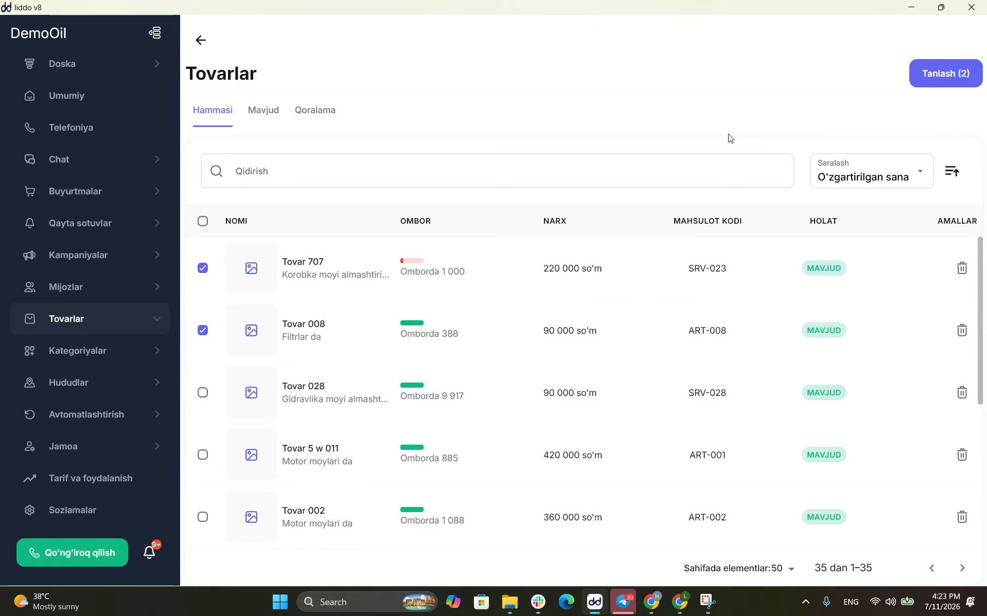
left_click(936, 73)
left_click(906, 82)
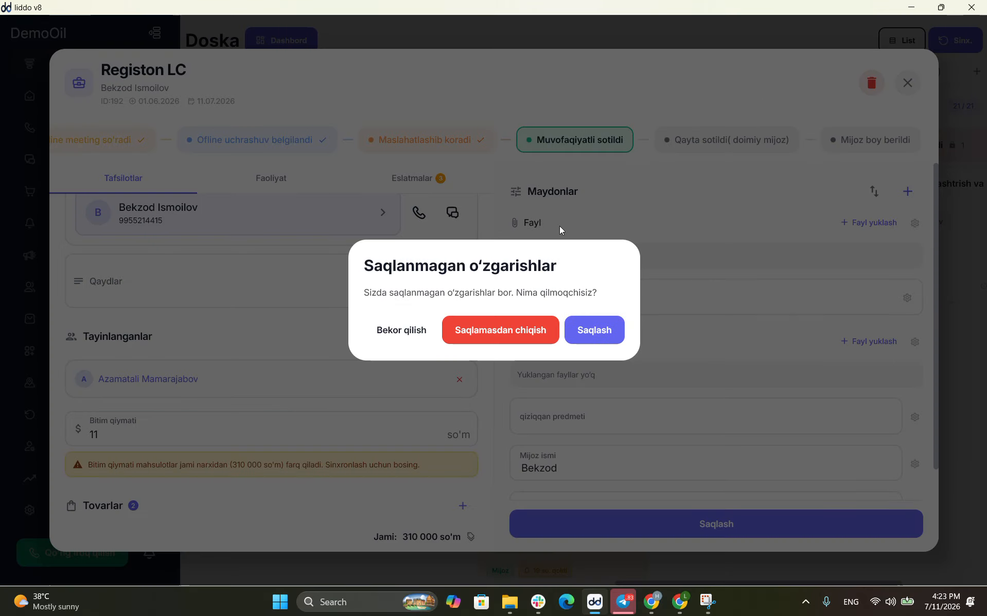
left_click(584, 330)
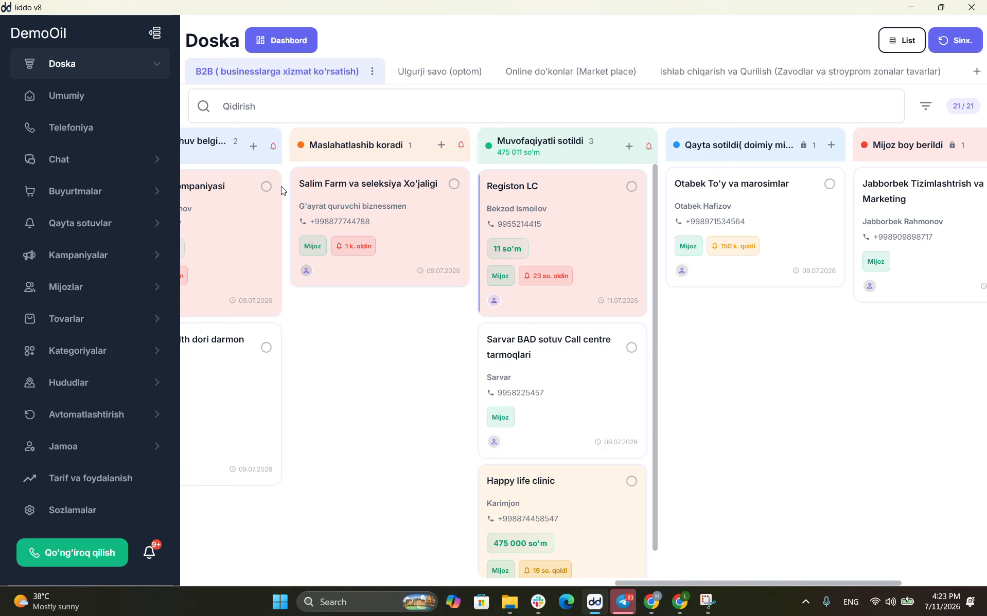
In the Registon LC deal, set both product quantities to 2, sync the deal value with the products' total and save
left_click(577, 291)
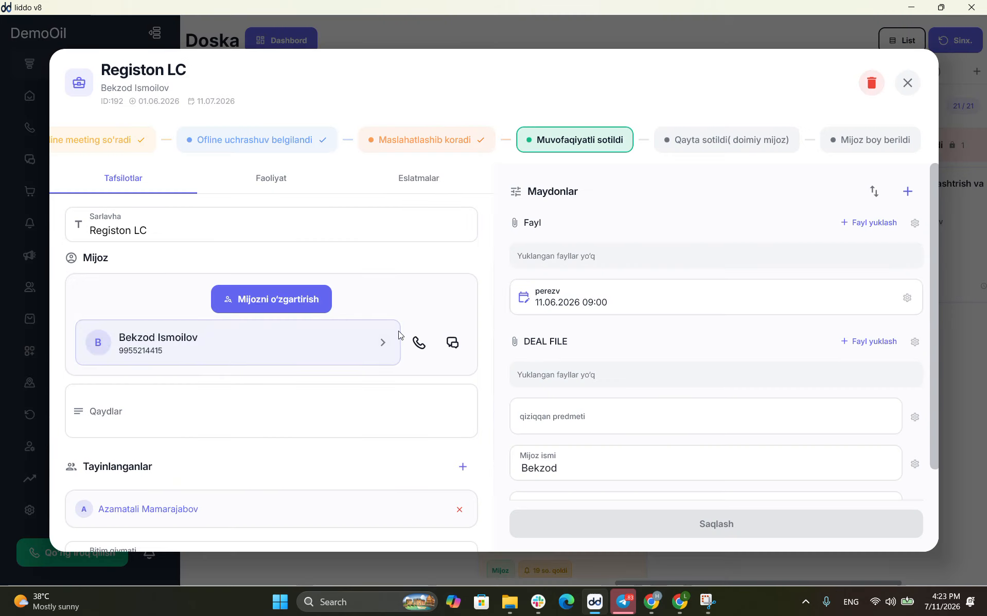
scroll(265, 506, "down", 4)
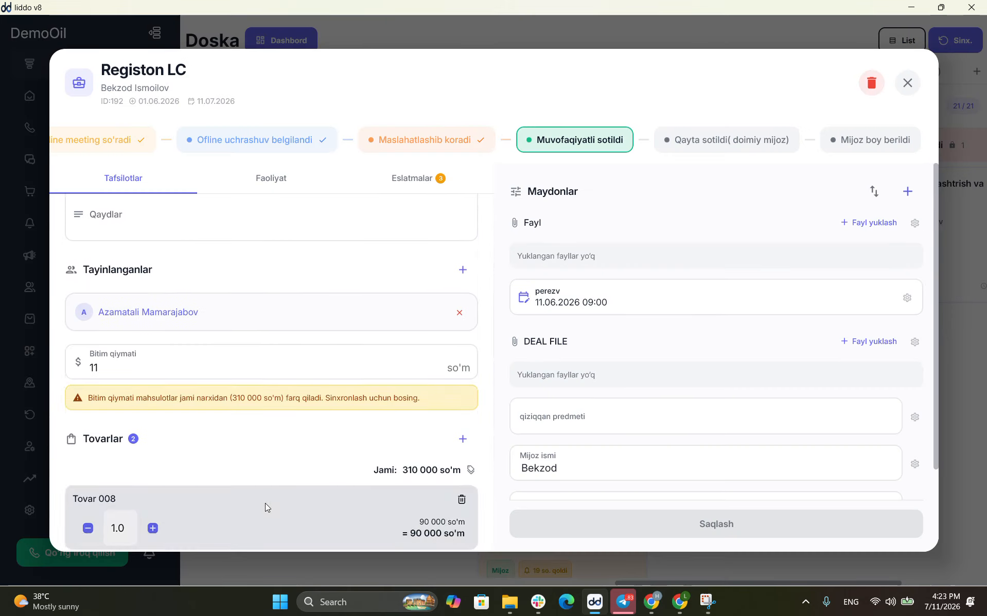
left_click(201, 399)
left_click(154, 448)
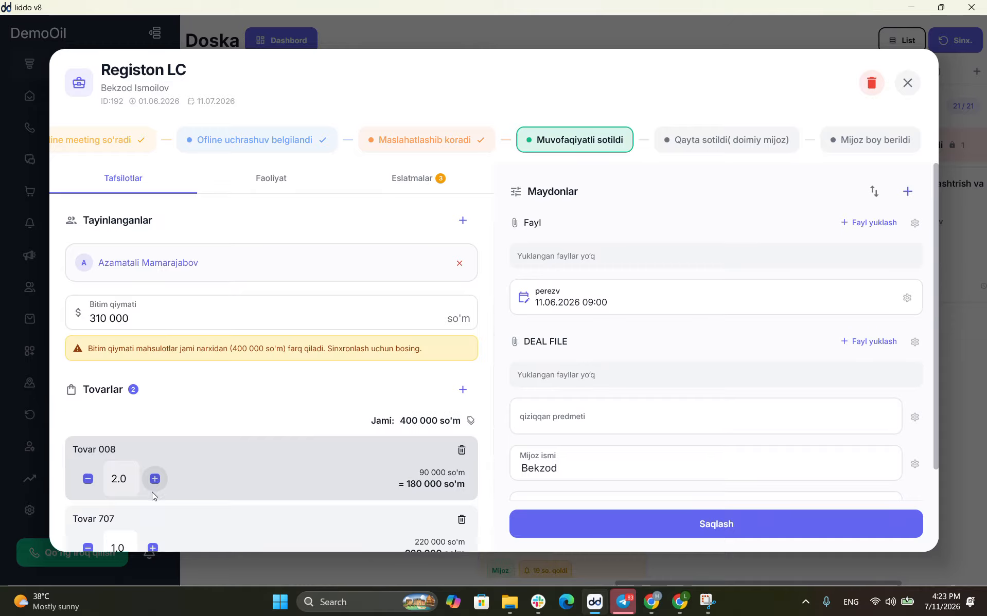
left_click(155, 539)
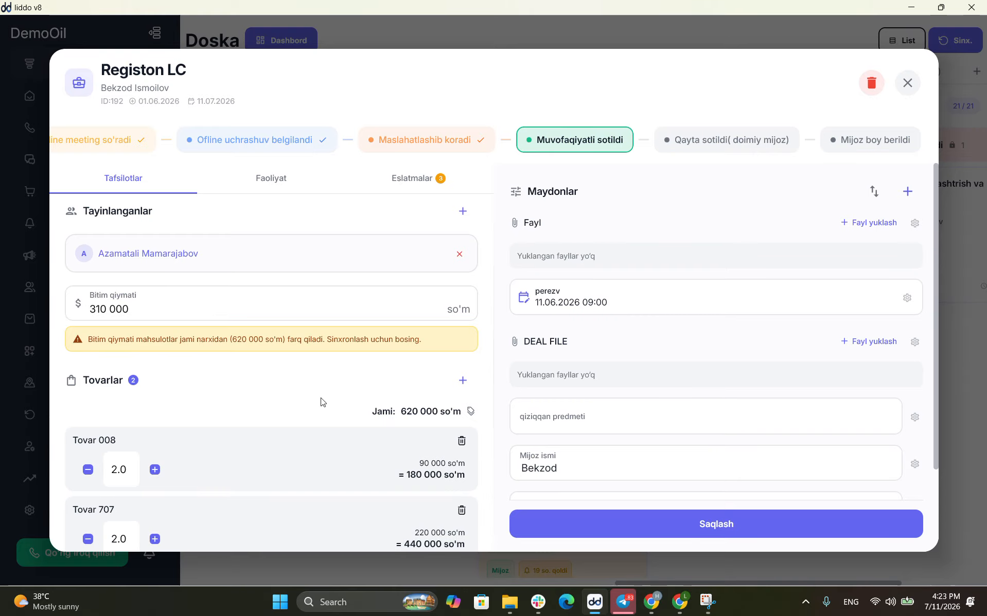
left_click(374, 333)
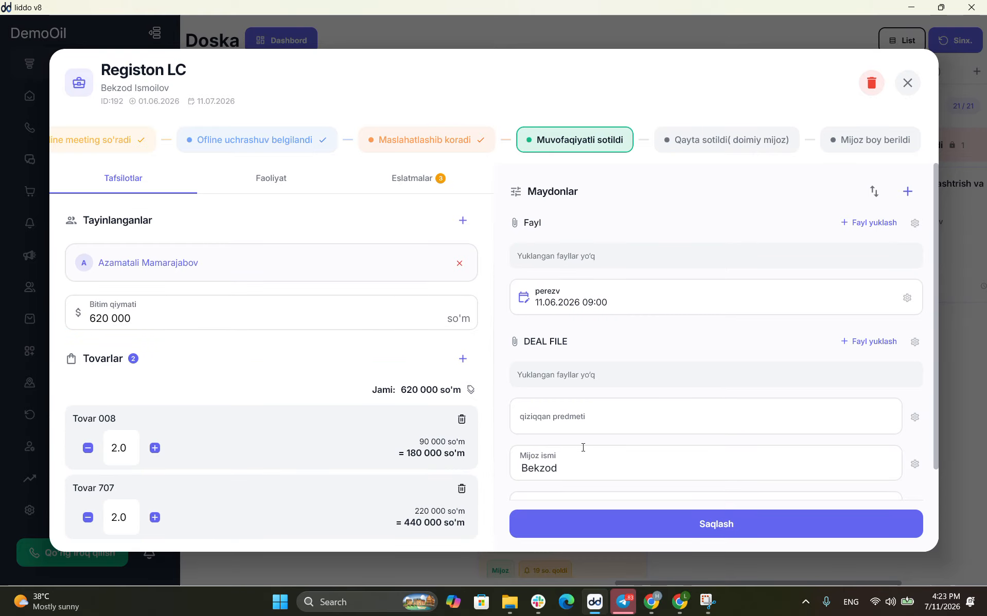
left_click(590, 527)
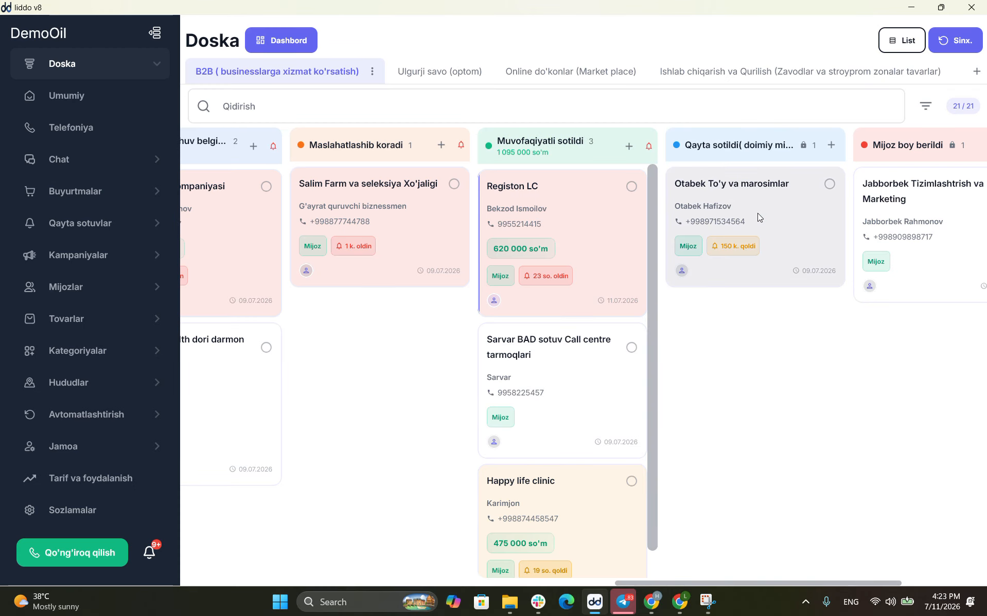
Review the Registon LC deal's reminders and its activity history of stage changes and notes
left_click(626, 211)
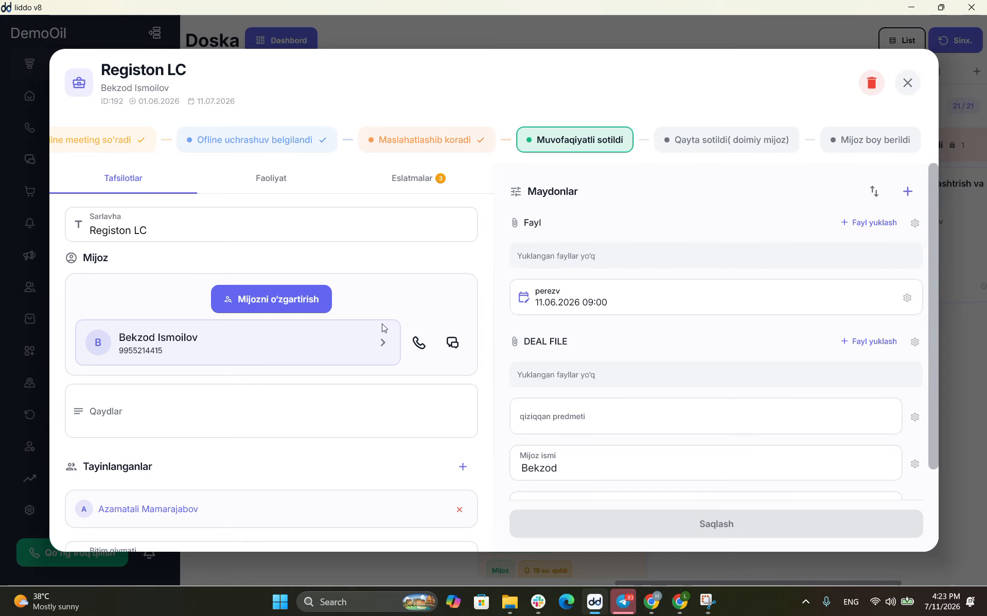
scroll(343, 323, "down", 1)
scroll(341, 323, "up", 1)
left_click(401, 178)
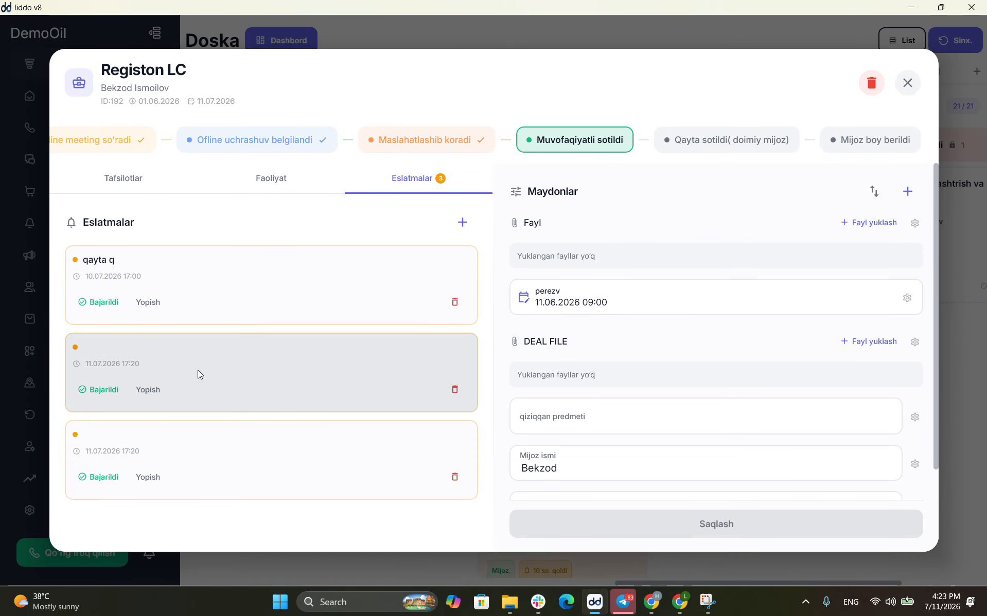
left_click(252, 189)
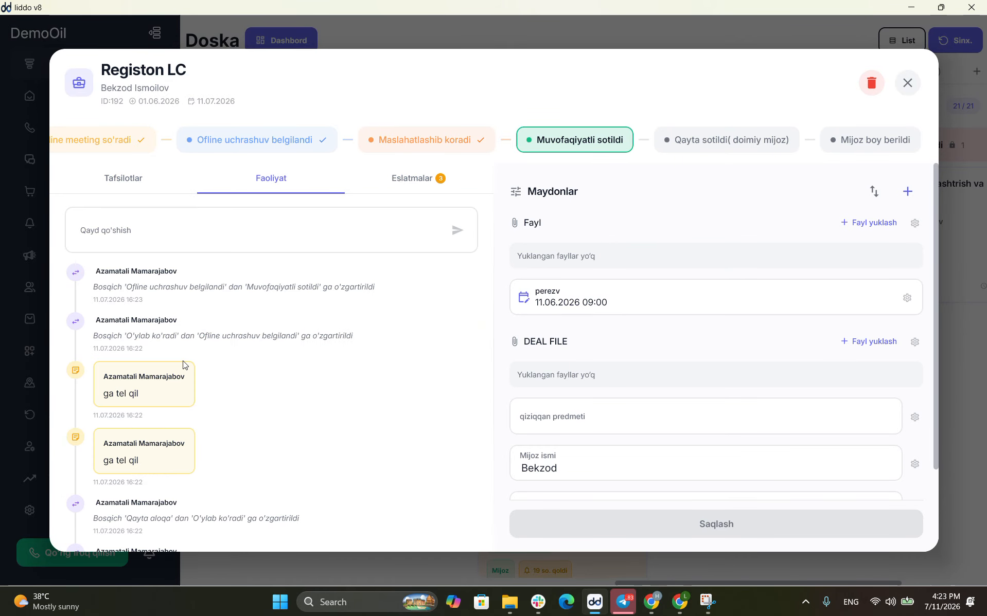
scroll(183, 365, "down", 5)
scroll(184, 365, "down", 10)
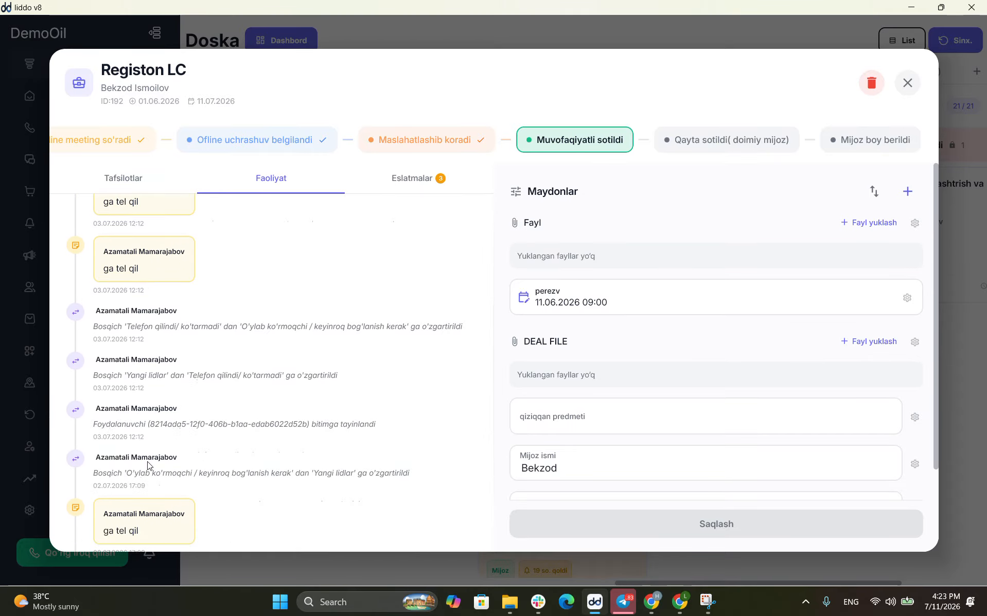
scroll(174, 407, "up", 8)
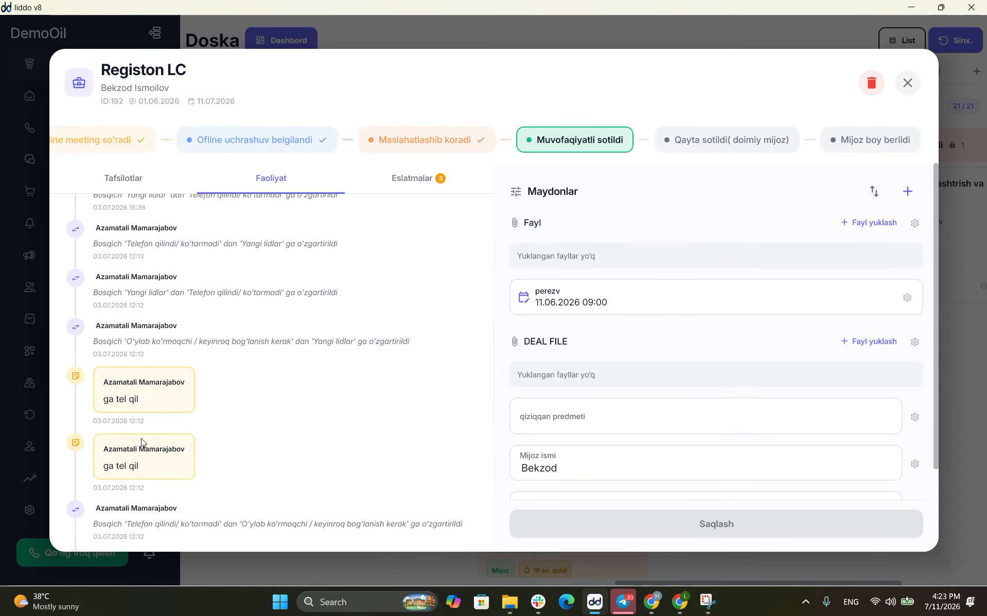
scroll(153, 355, "down", 3)
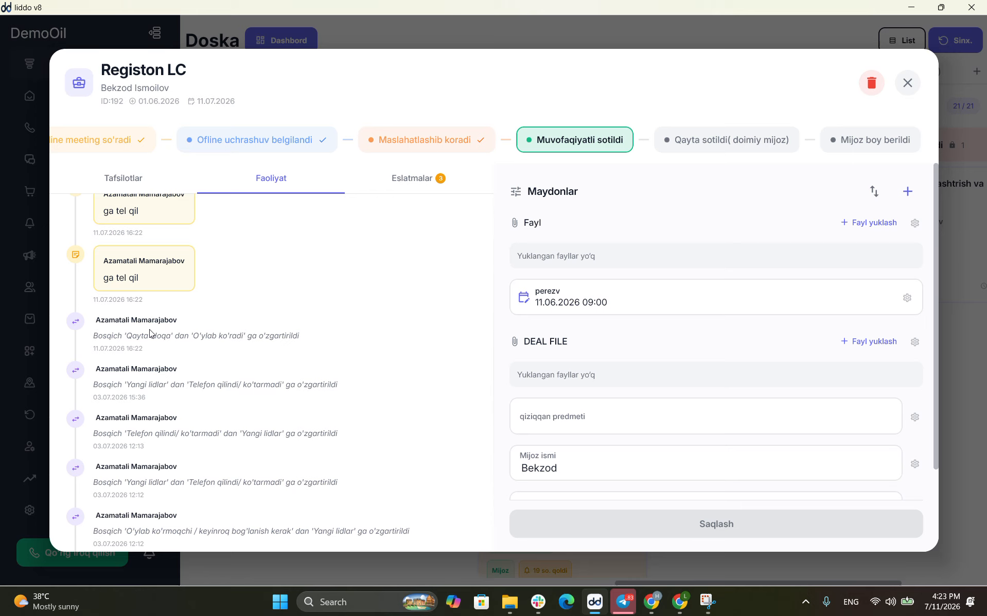
Review the Registon LC deal's details, from client and assignee to products and custom fields, and close the deal
left_click(138, 171)
scroll(192, 370, "down", 2)
scroll(191, 370, "up", 4)
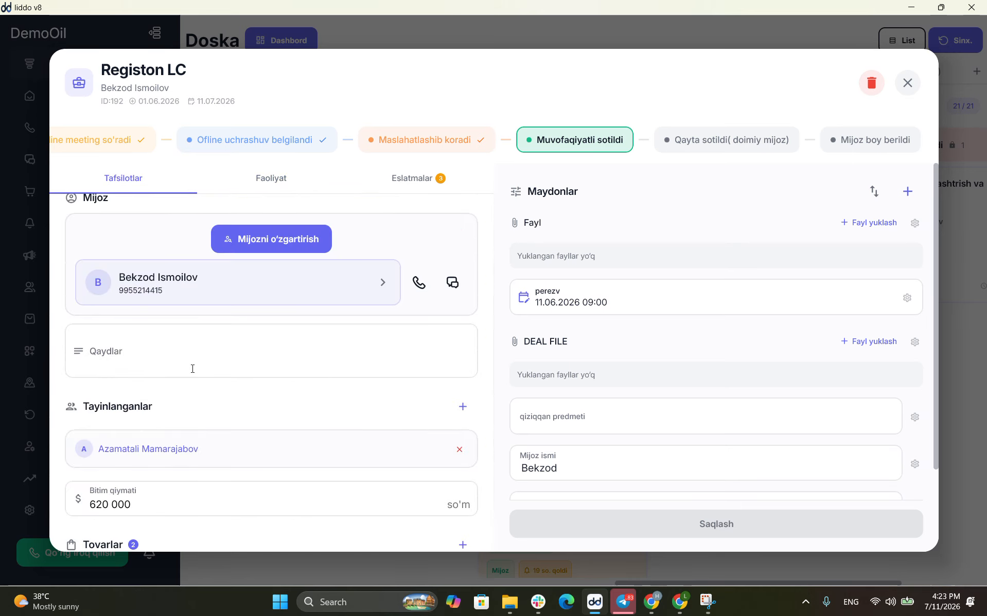
scroll(192, 369, "down", 2)
scroll(187, 432, "down", 1)
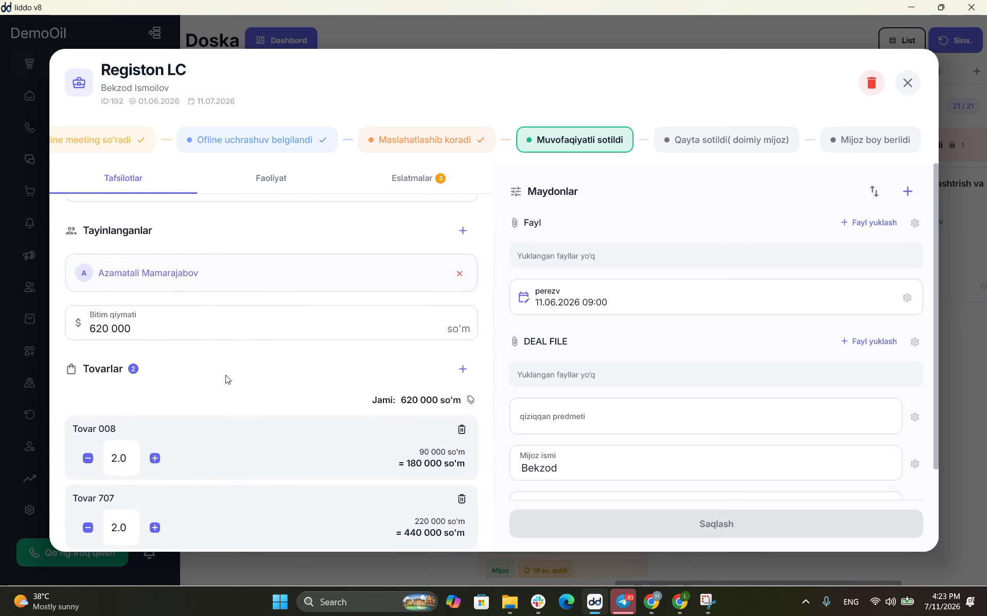
scroll(196, 293, "up", 4)
scroll(196, 292, "up", 1)
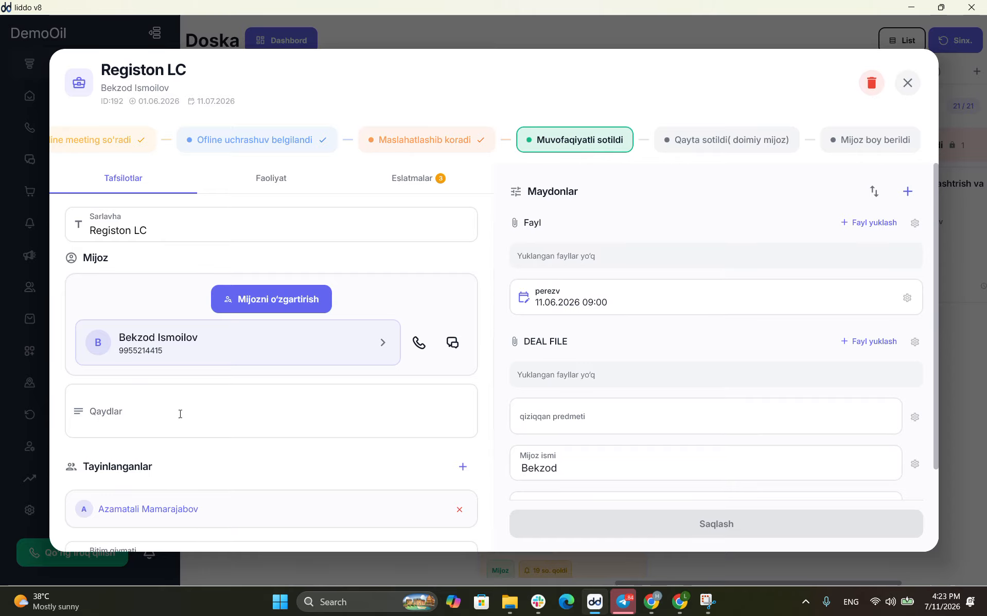
scroll(663, 285, "down", 1)
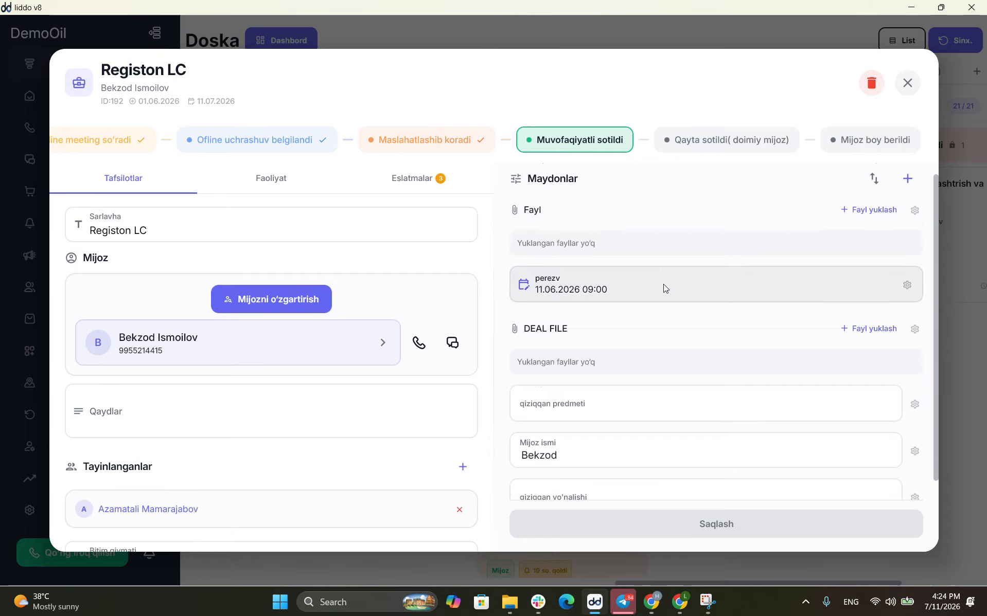
scroll(663, 285, "up", 1)
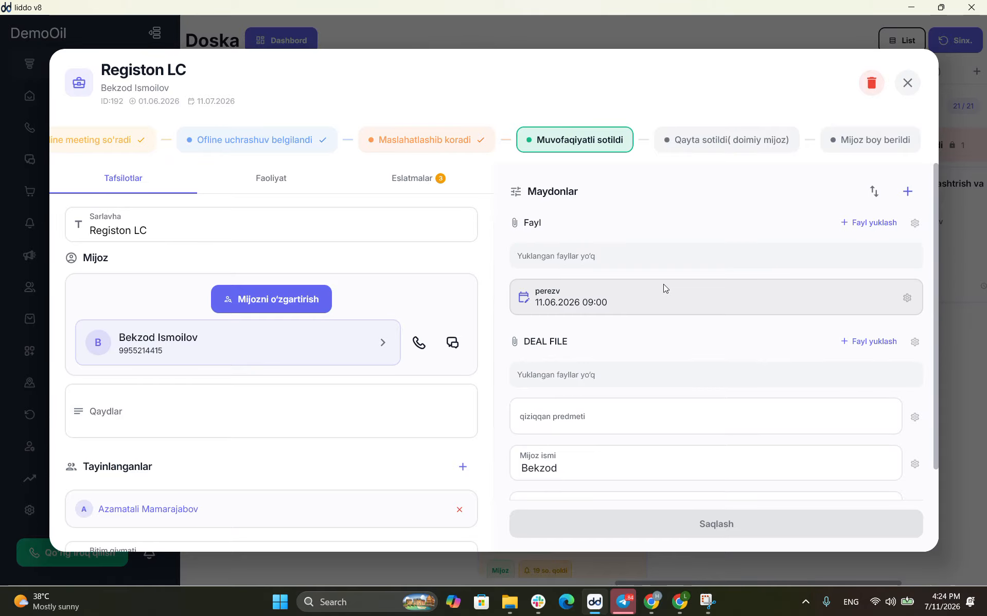
scroll(633, 425, "down", 1)
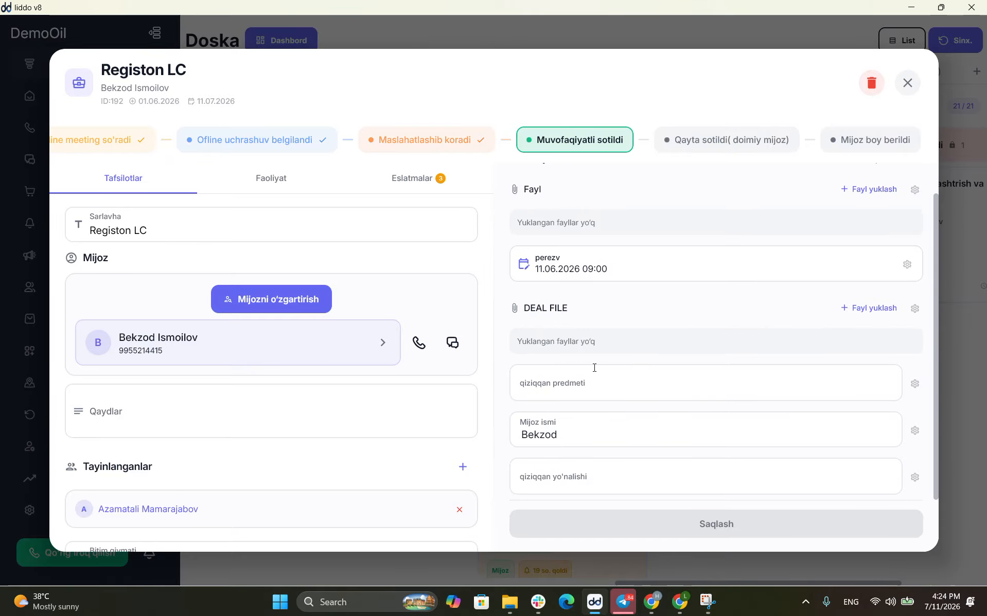
scroll(593, 367, "up", 1)
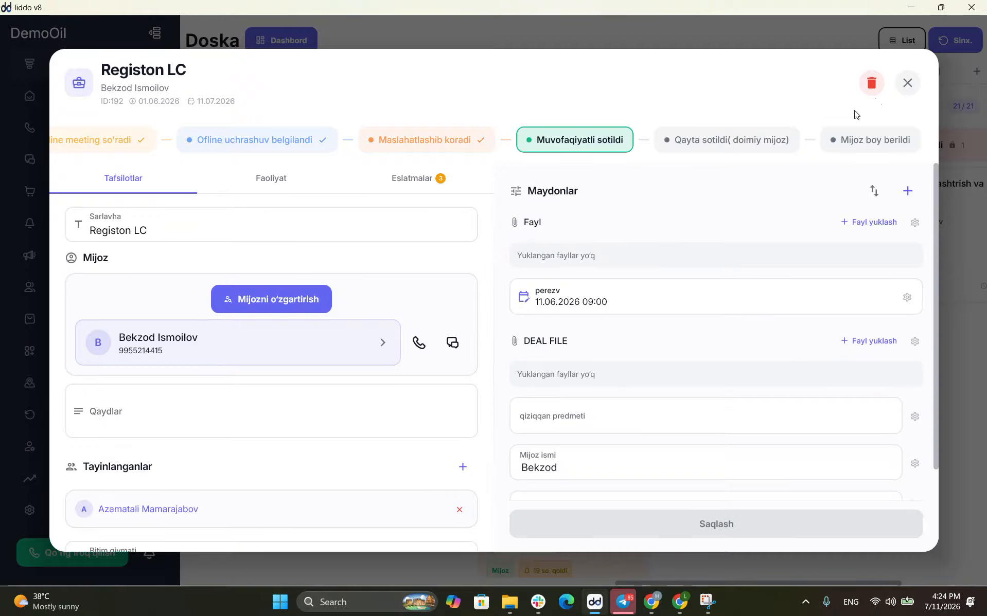
left_click(907, 83)
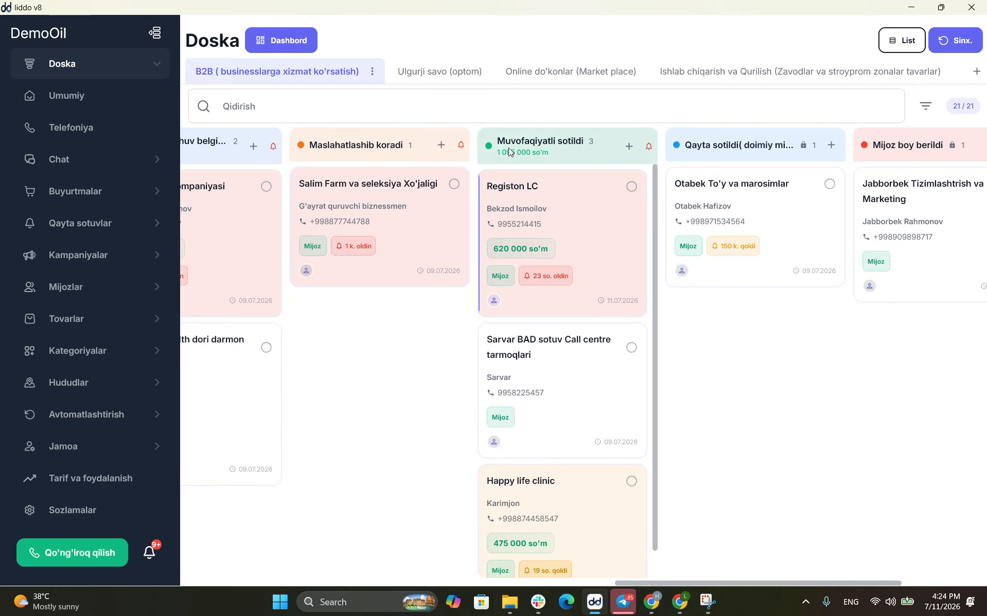
Look over the automation rules, check the list of active team members and return to the automation rules
left_click(123, 421)
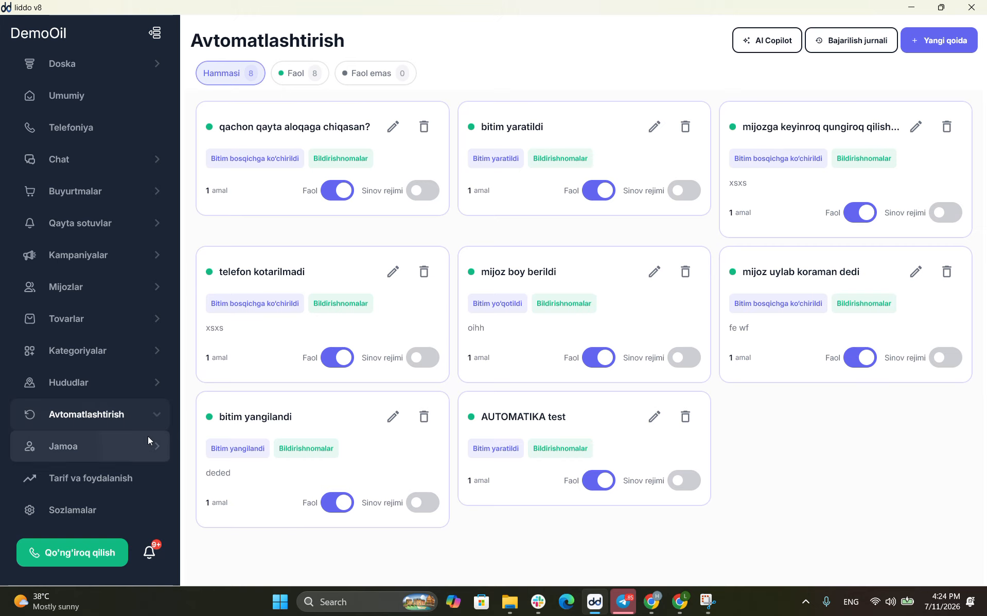
left_click(148, 436)
left_click(147, 422)
left_click(143, 450)
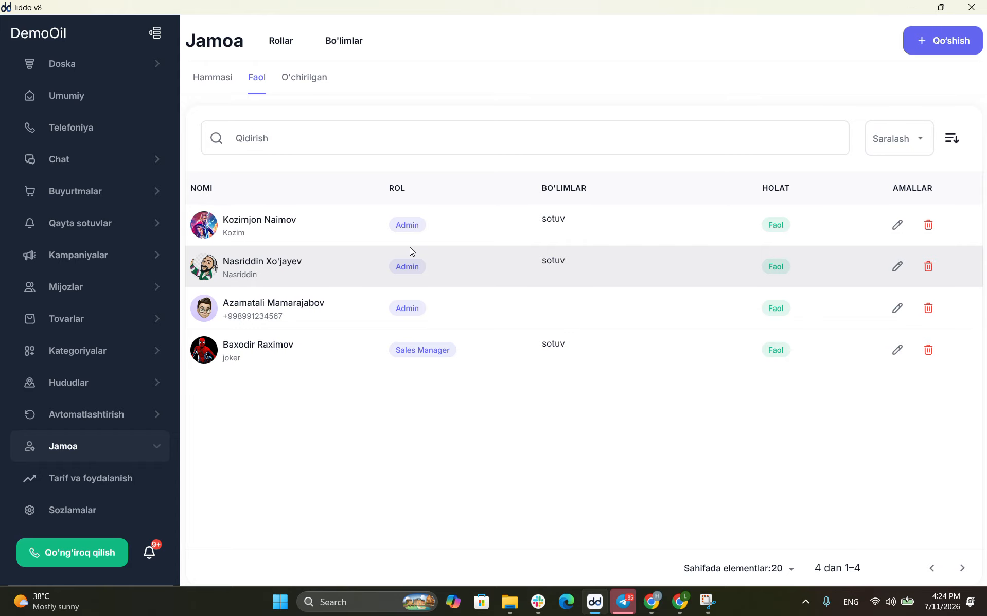
left_click(126, 417)
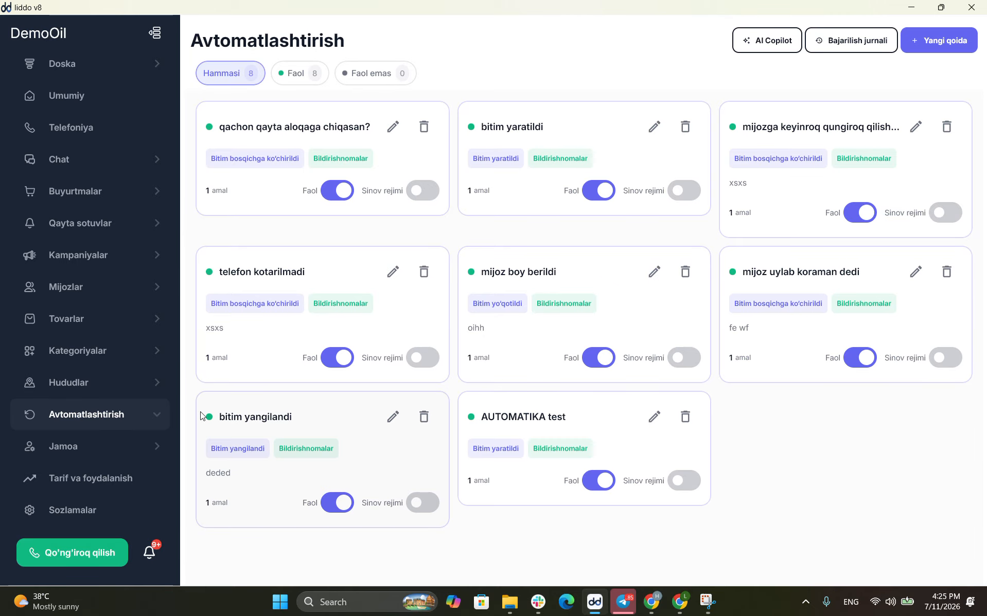